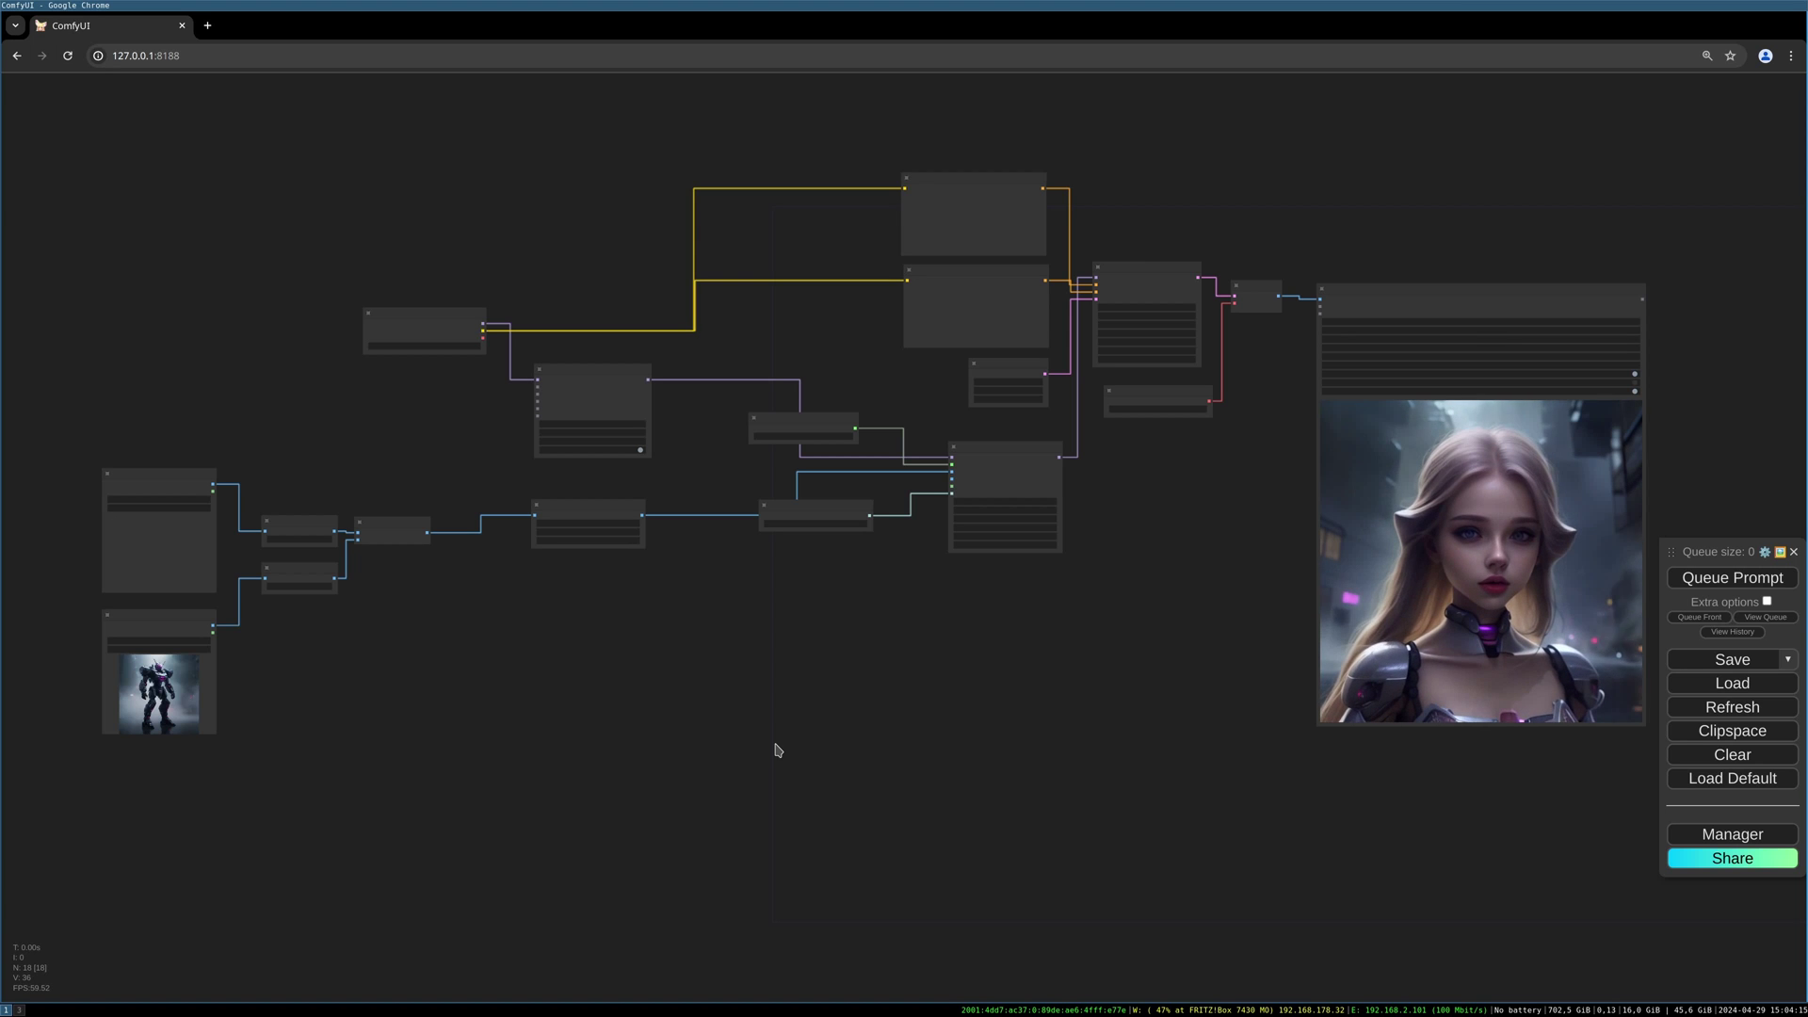
Pan and zoom across the existing robot-girl workflow to inspect its right side
drag(1150, 738, 652, 740)
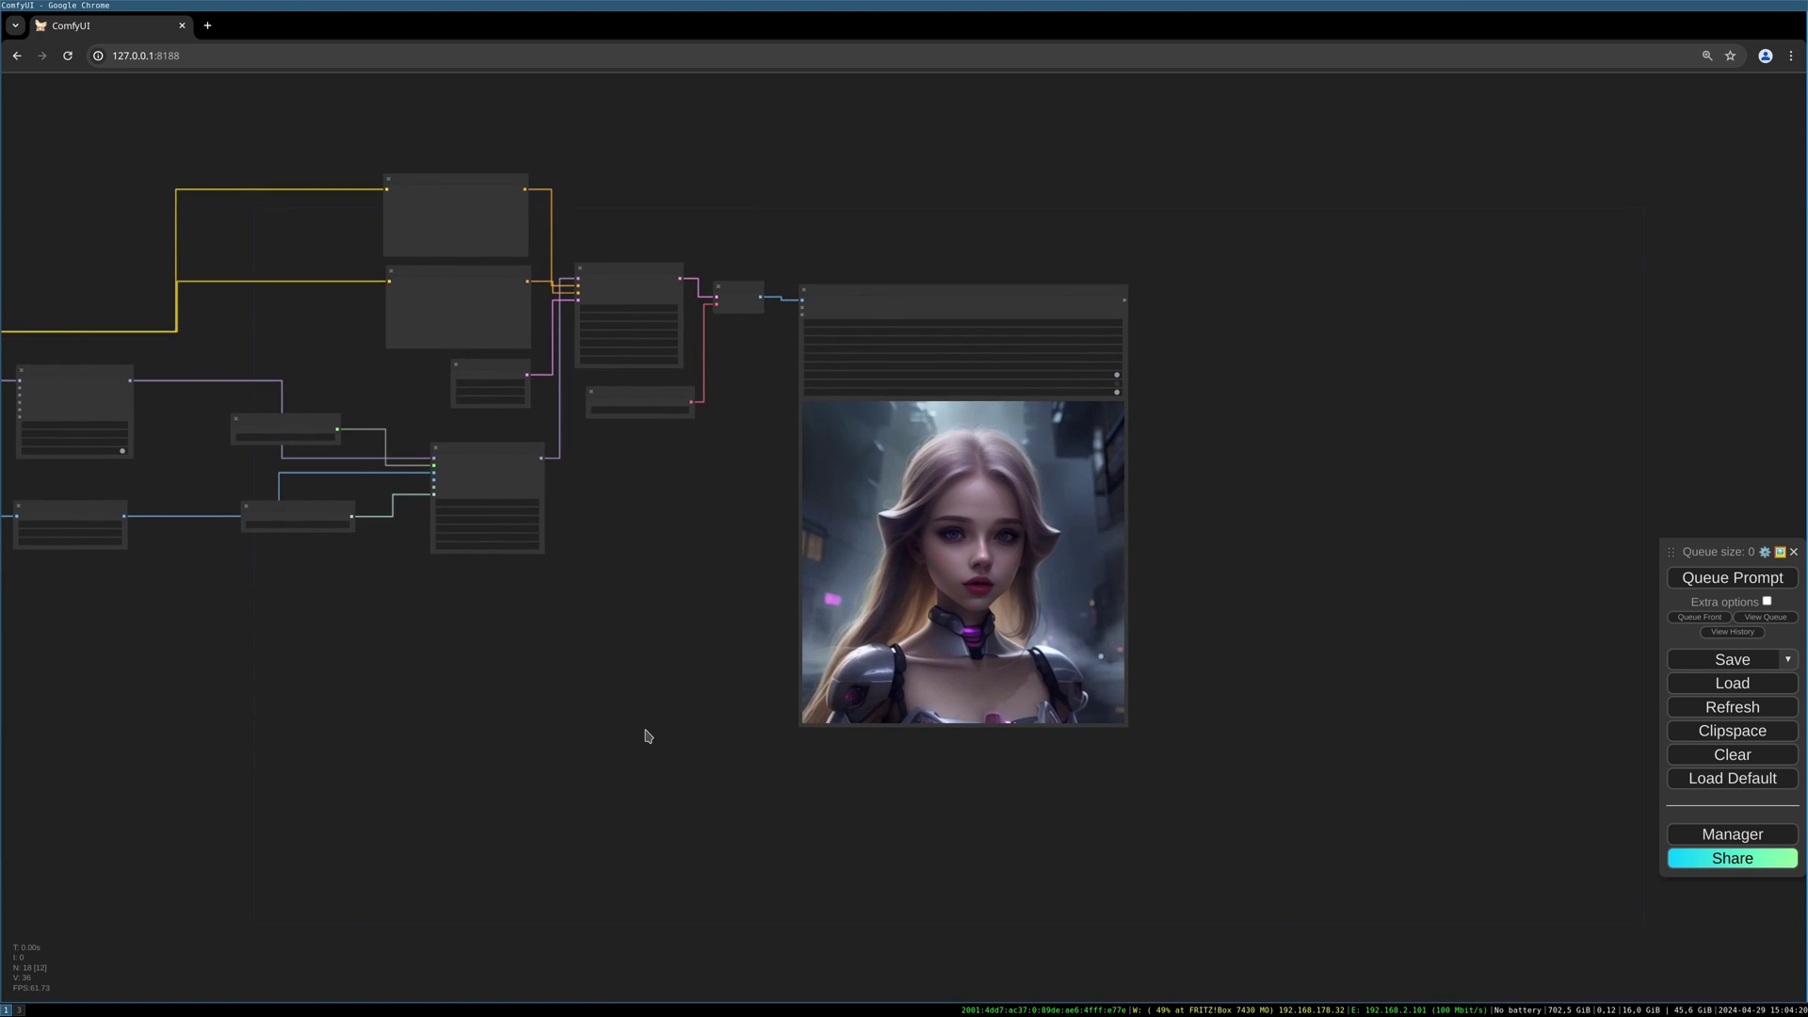
scroll(650, 731, up, 5)
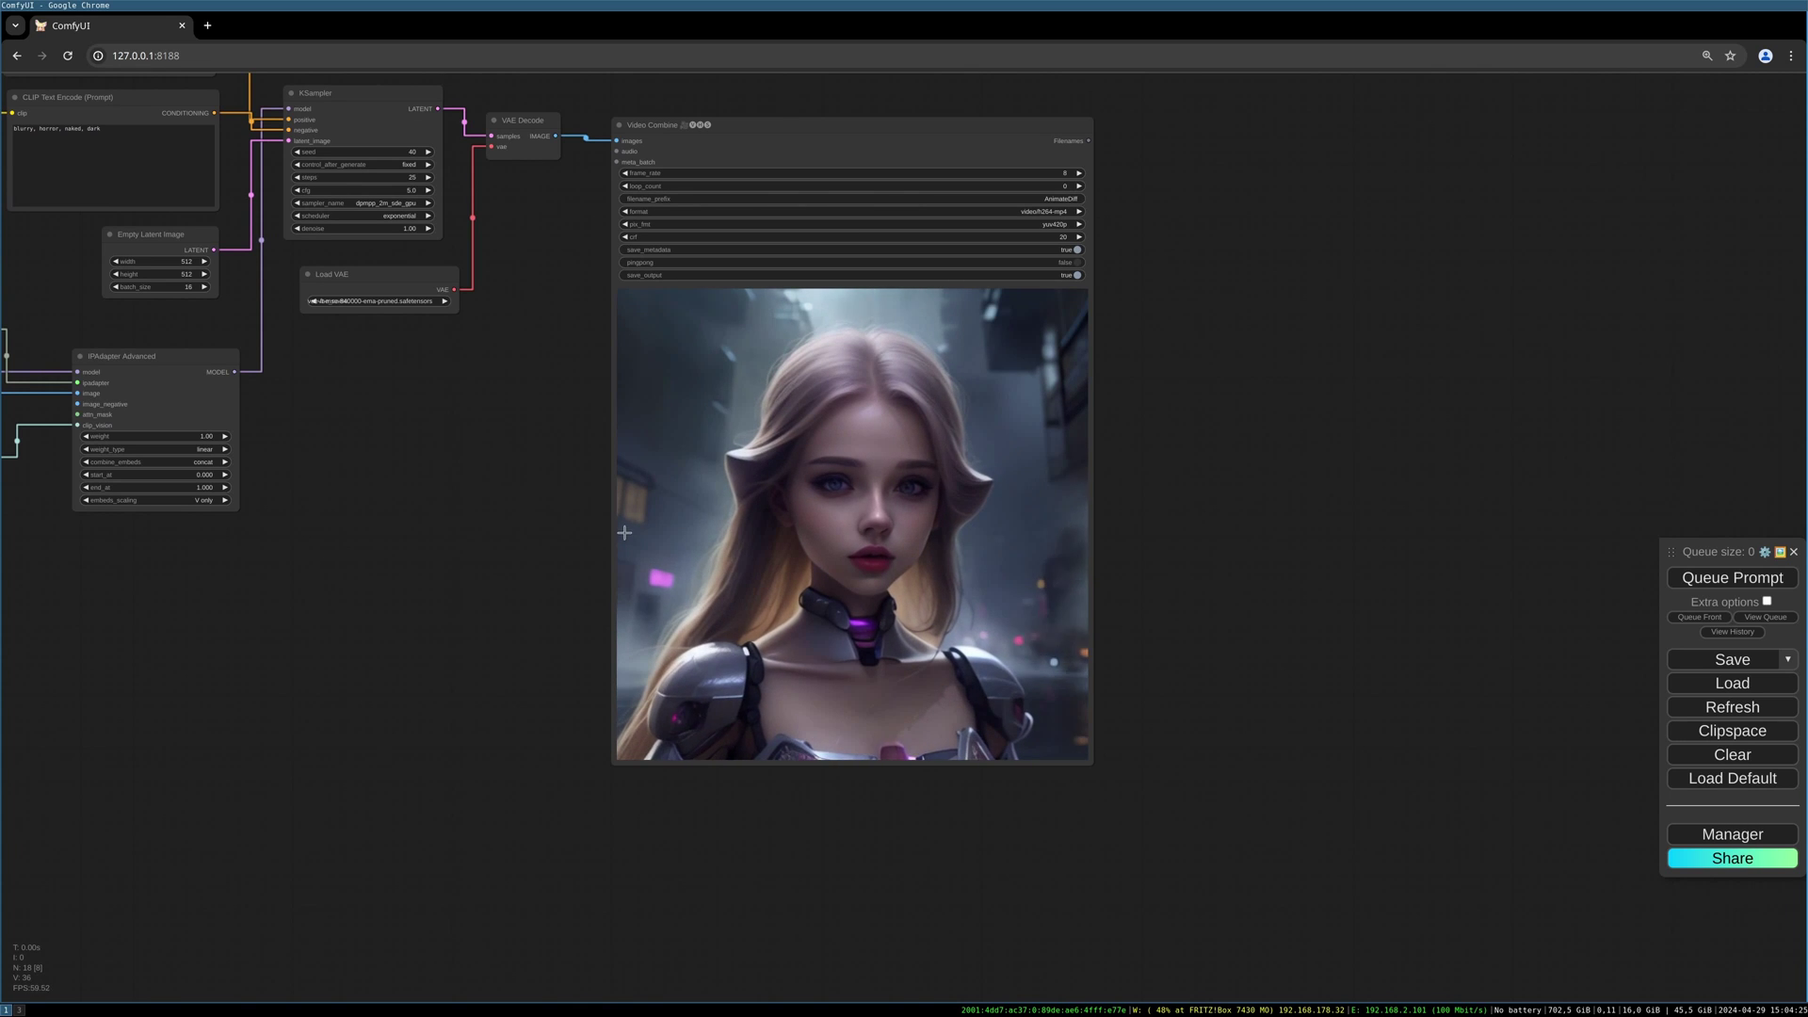
drag(541, 557, 512, 594)
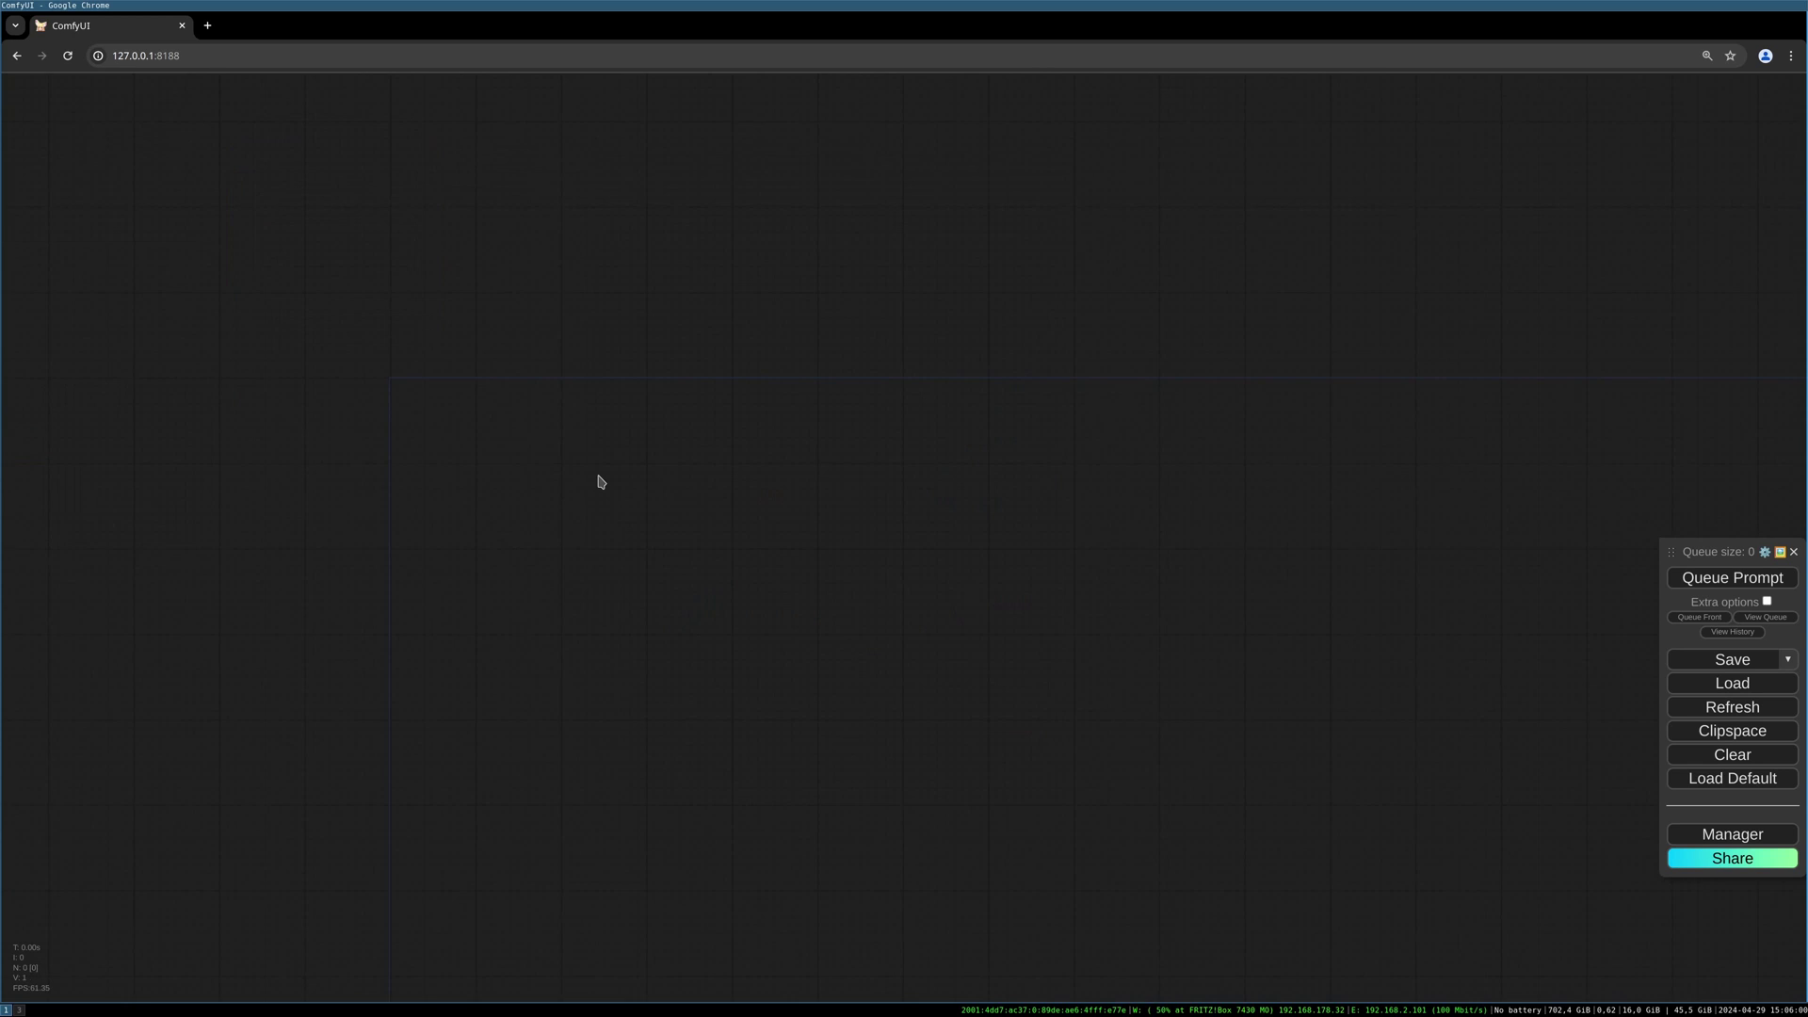
Add a Load Checkpoint node with Deliberate_v5.safetensors, widened and placed on the left
double_click(599, 481)
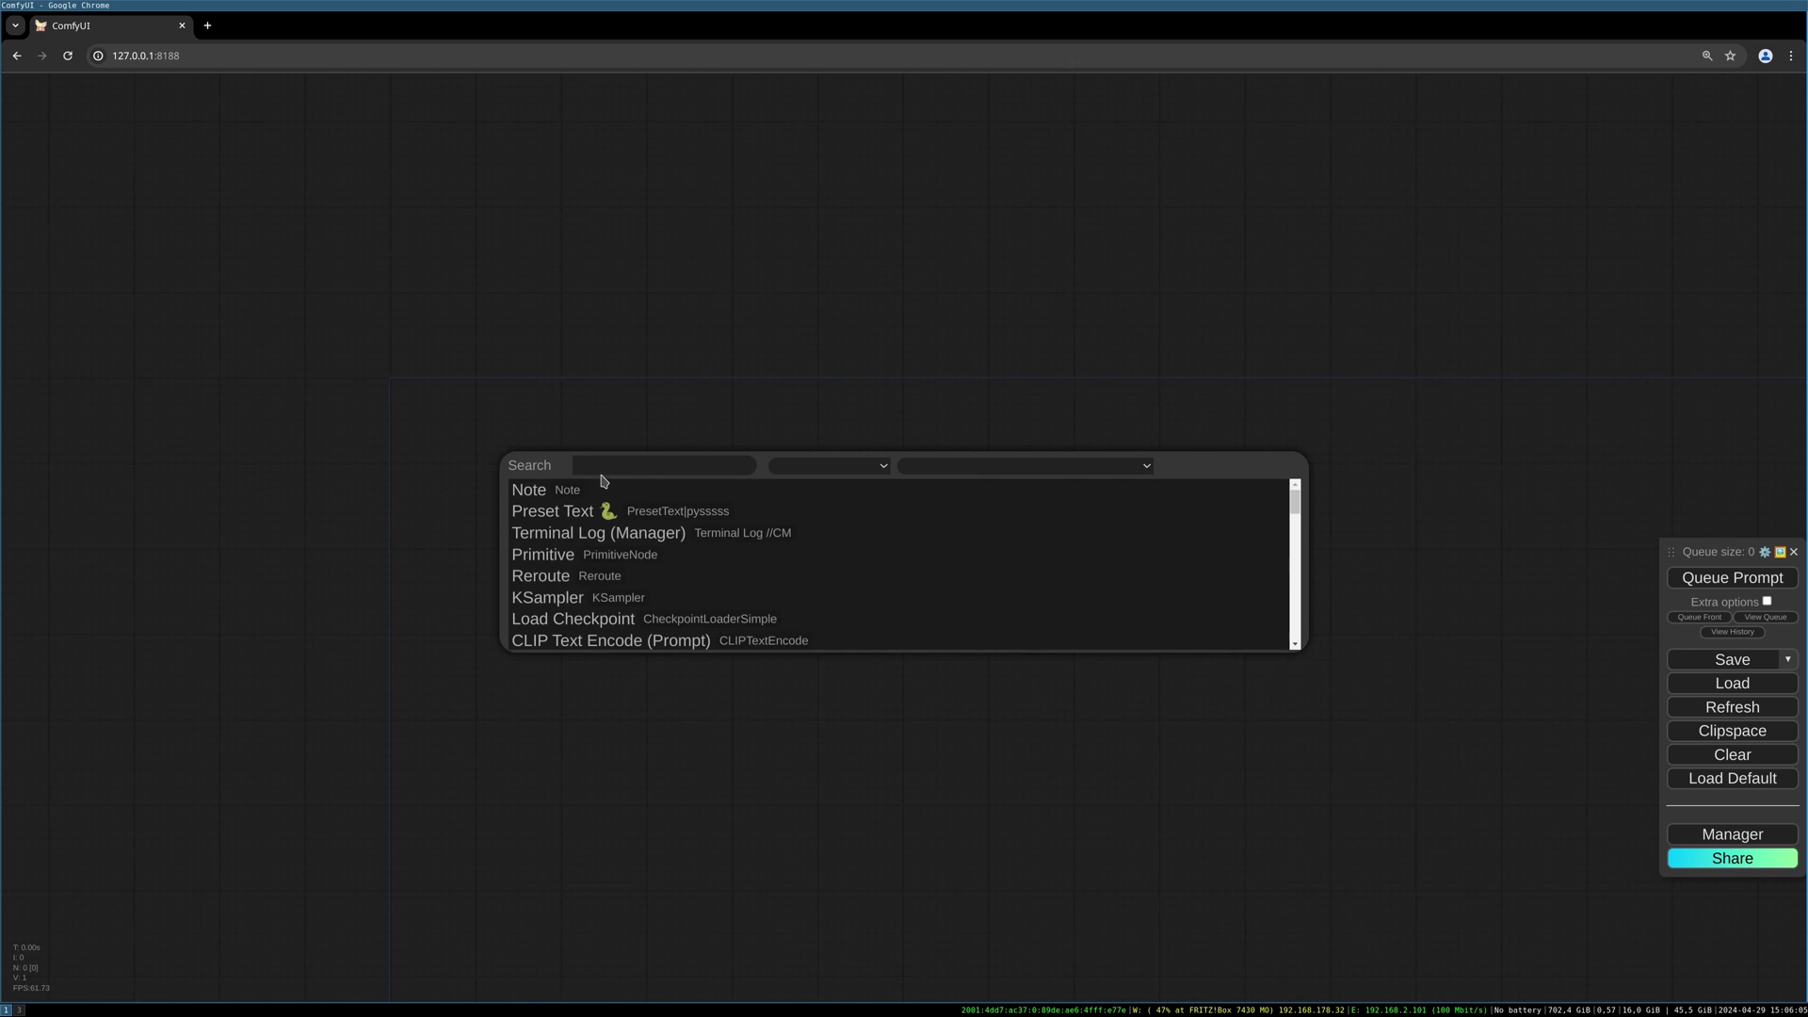
text(load check)
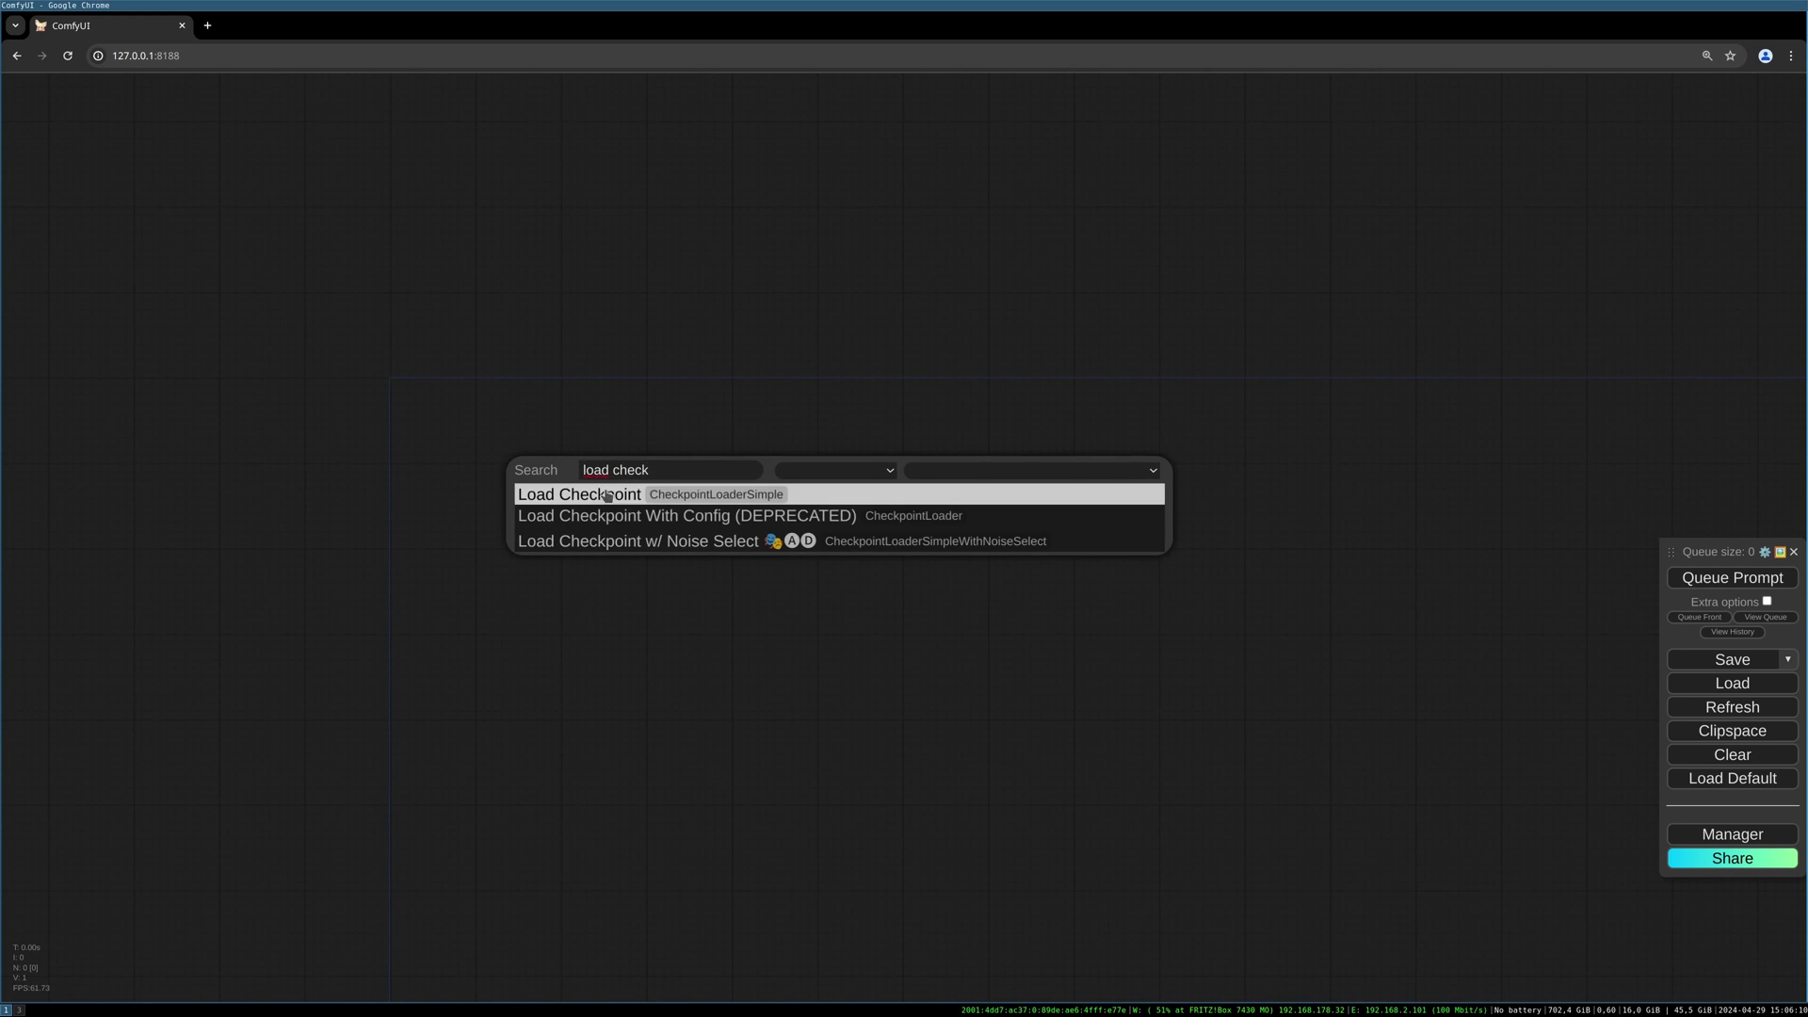
click(606, 493)
drag(740, 464, 646, 458)
drag(774, 555, 857, 533)
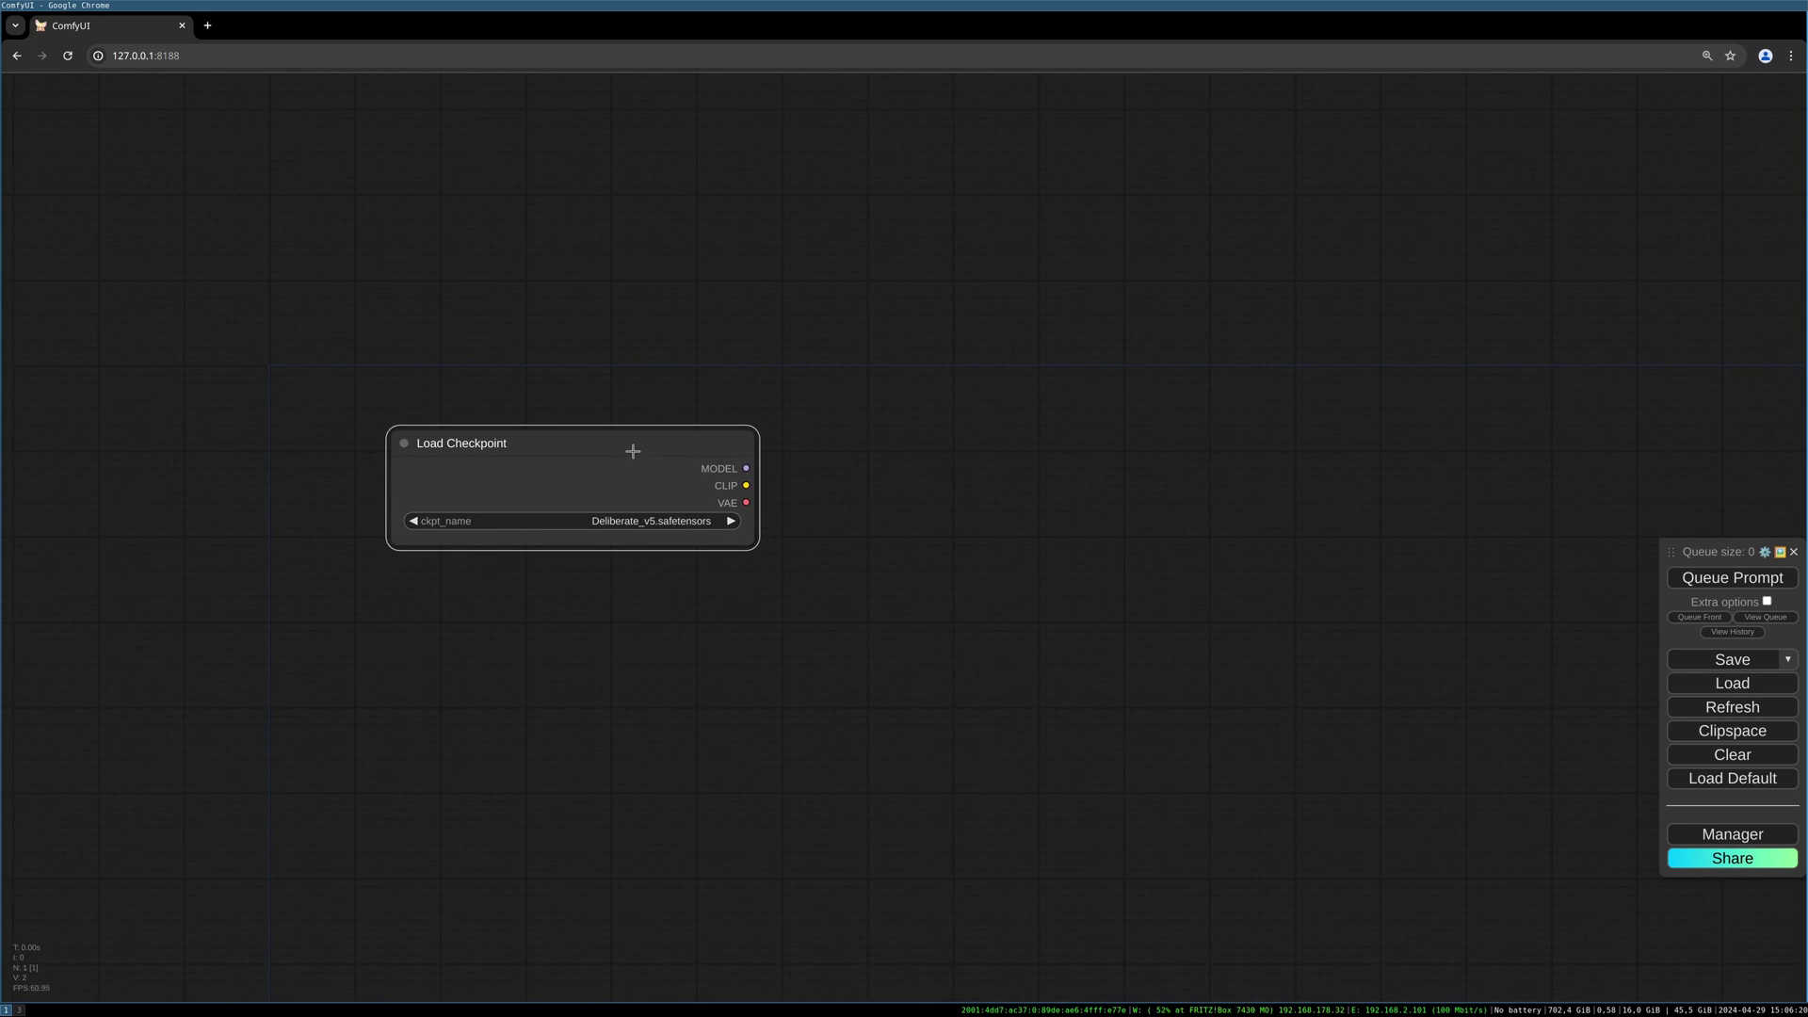
drag(630, 452, 574, 464)
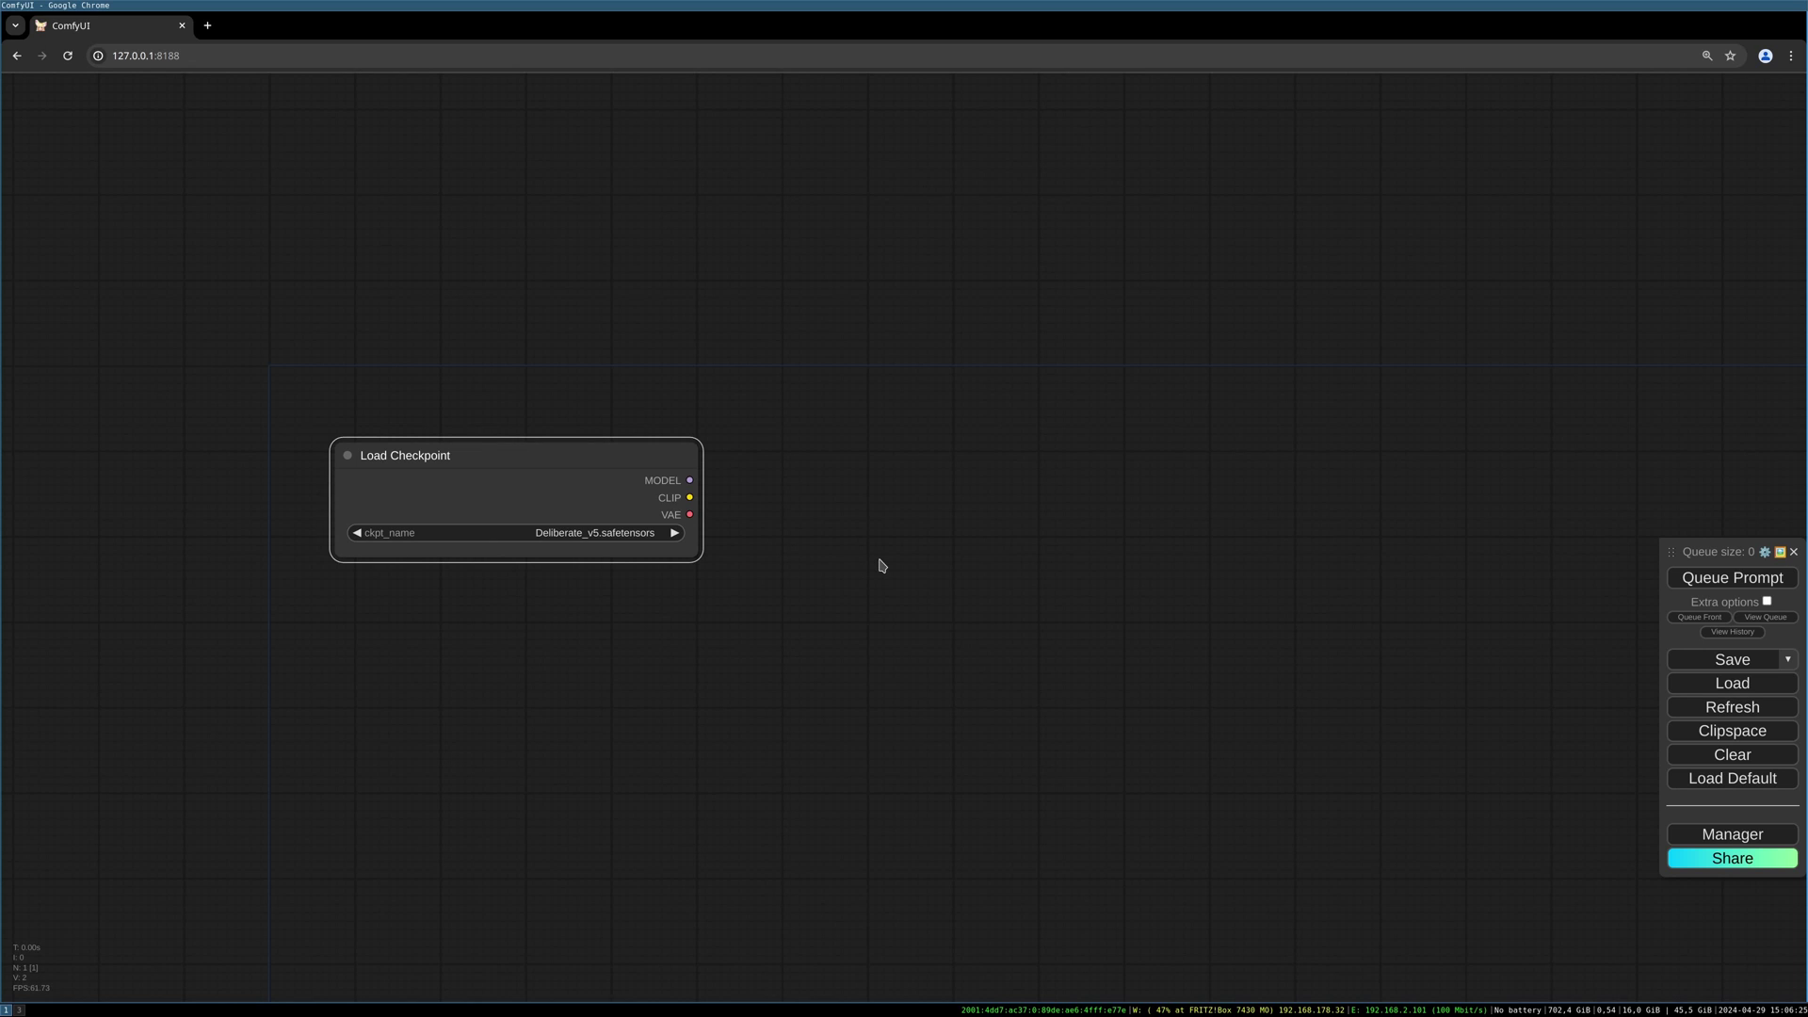
Add an IPAdapter Advanced node fed by the checkpoint's MODEL output
double_click(881, 565)
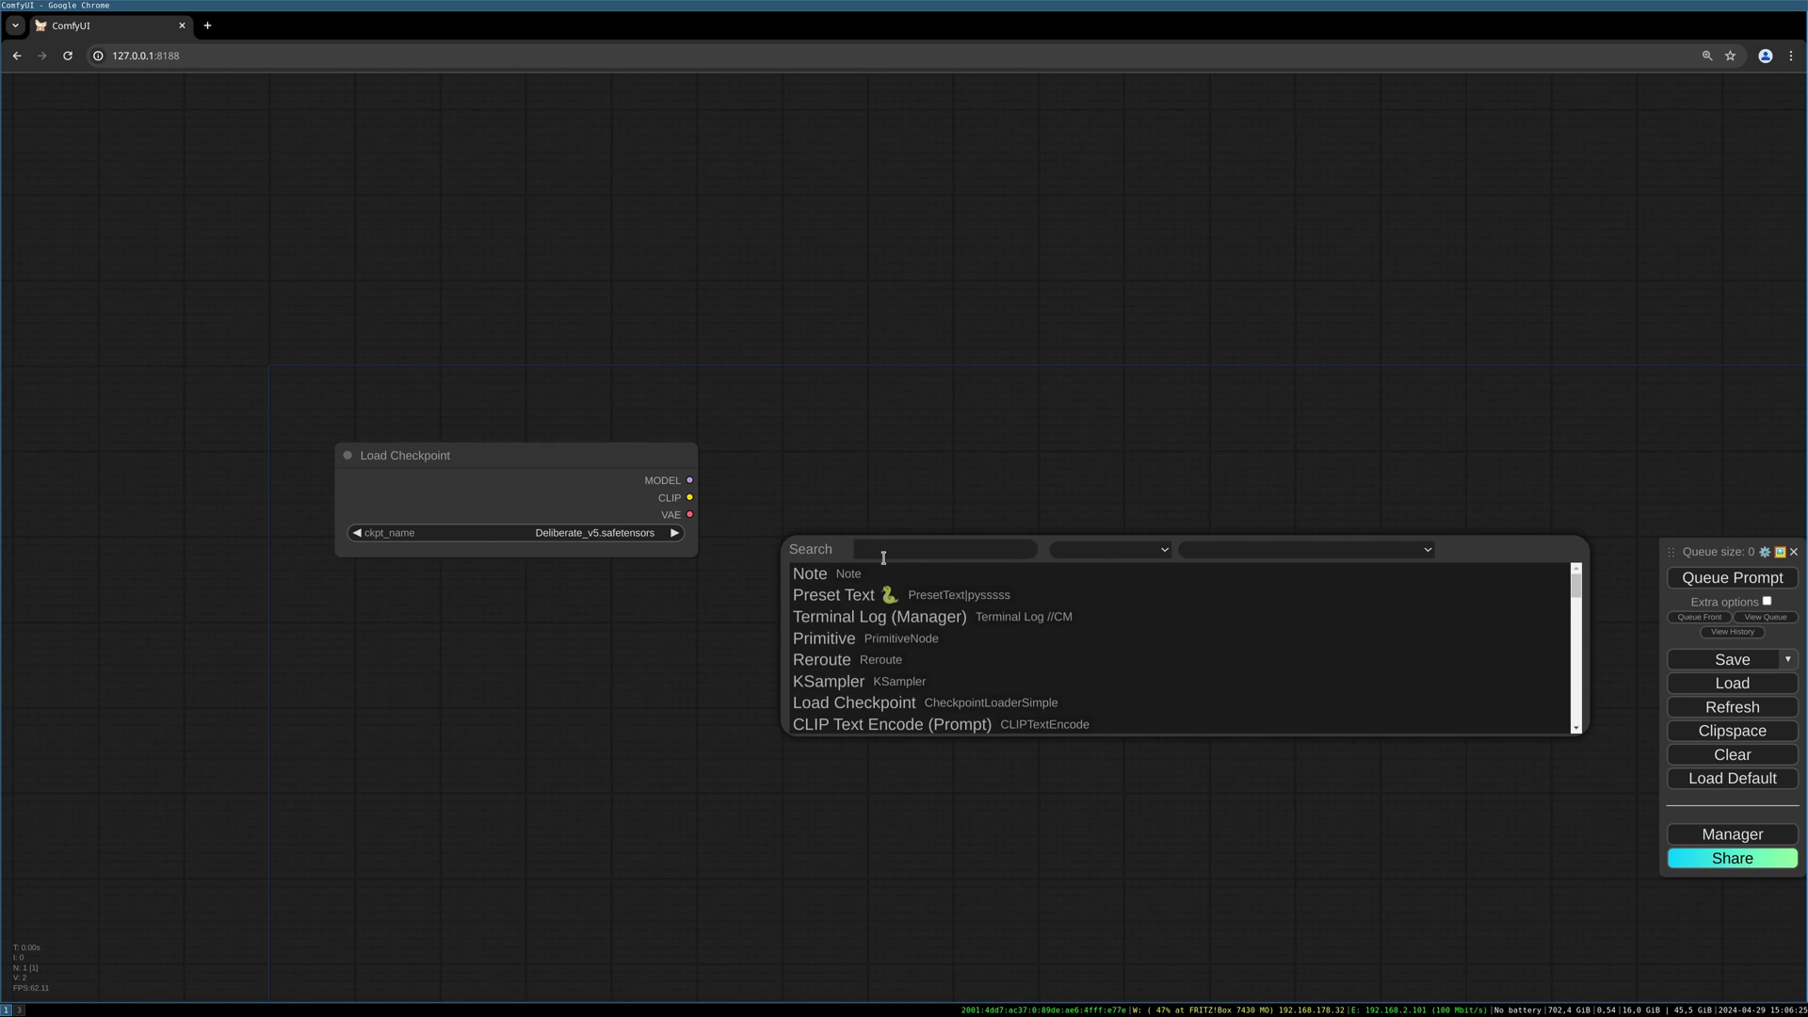
text(ipadap)
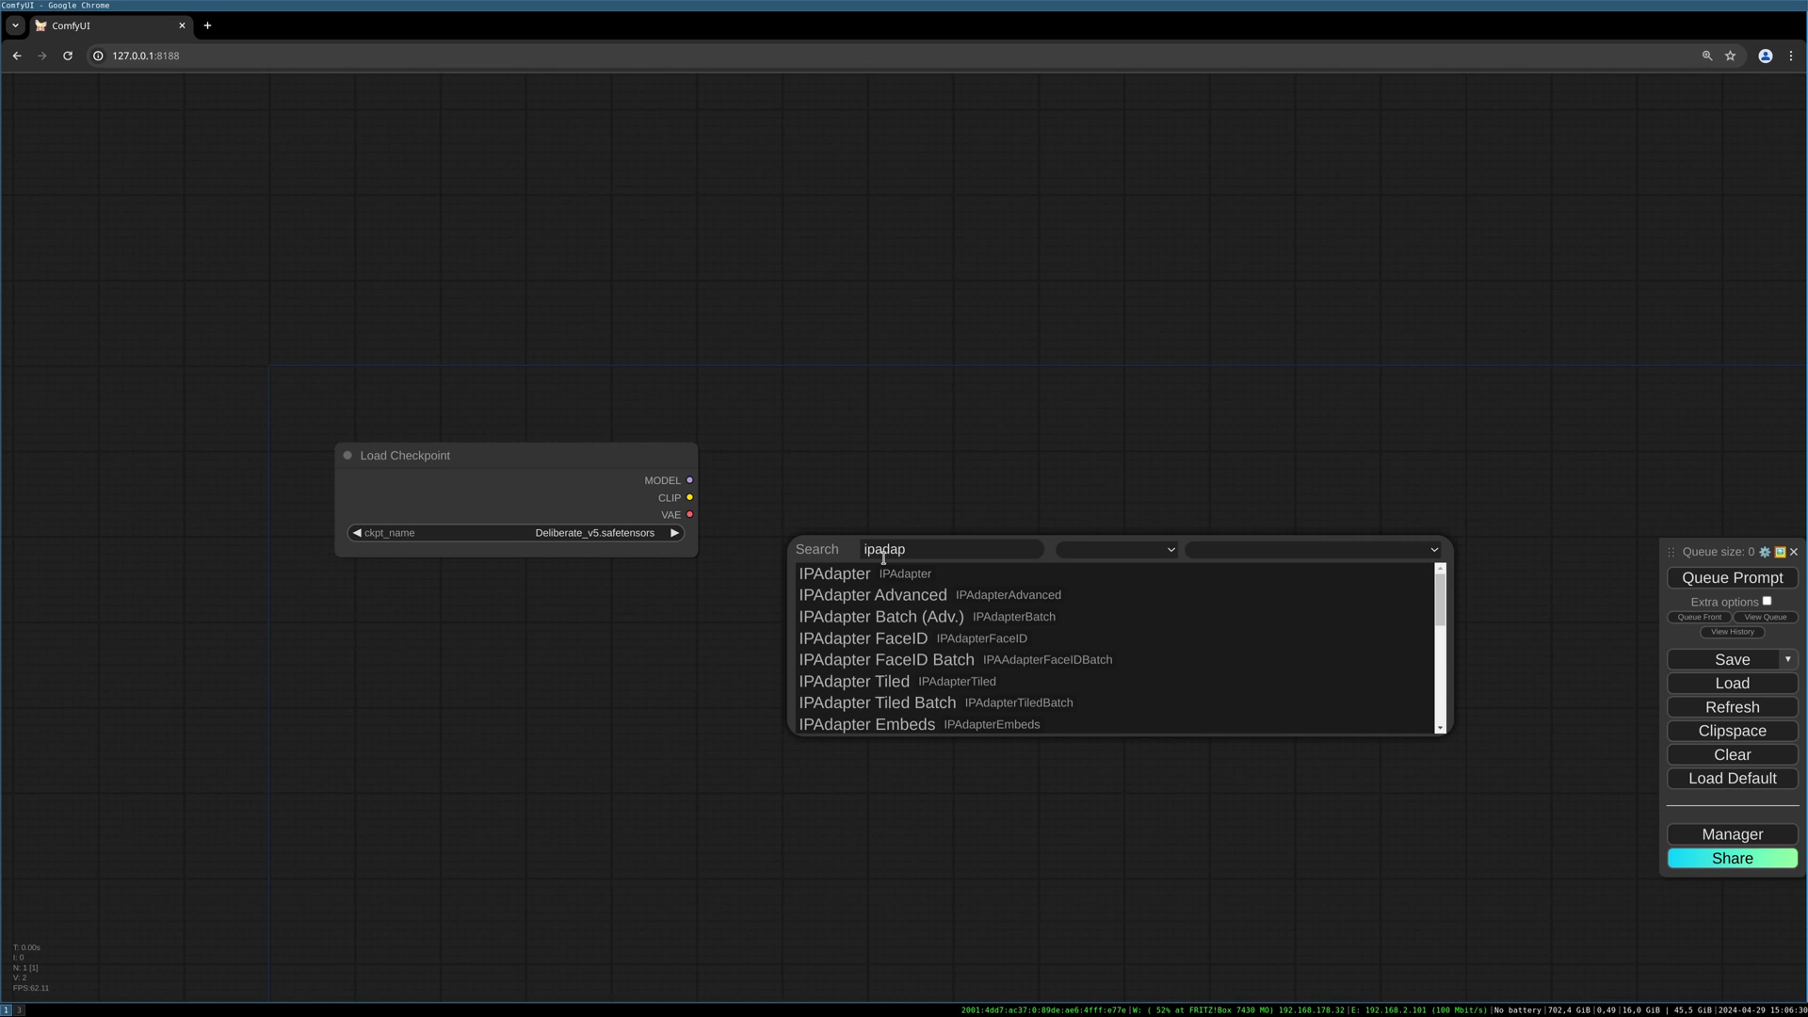
key(Down)
key(Return)
drag(680, 480, 888, 572)
drag(629, 477, 552, 483)
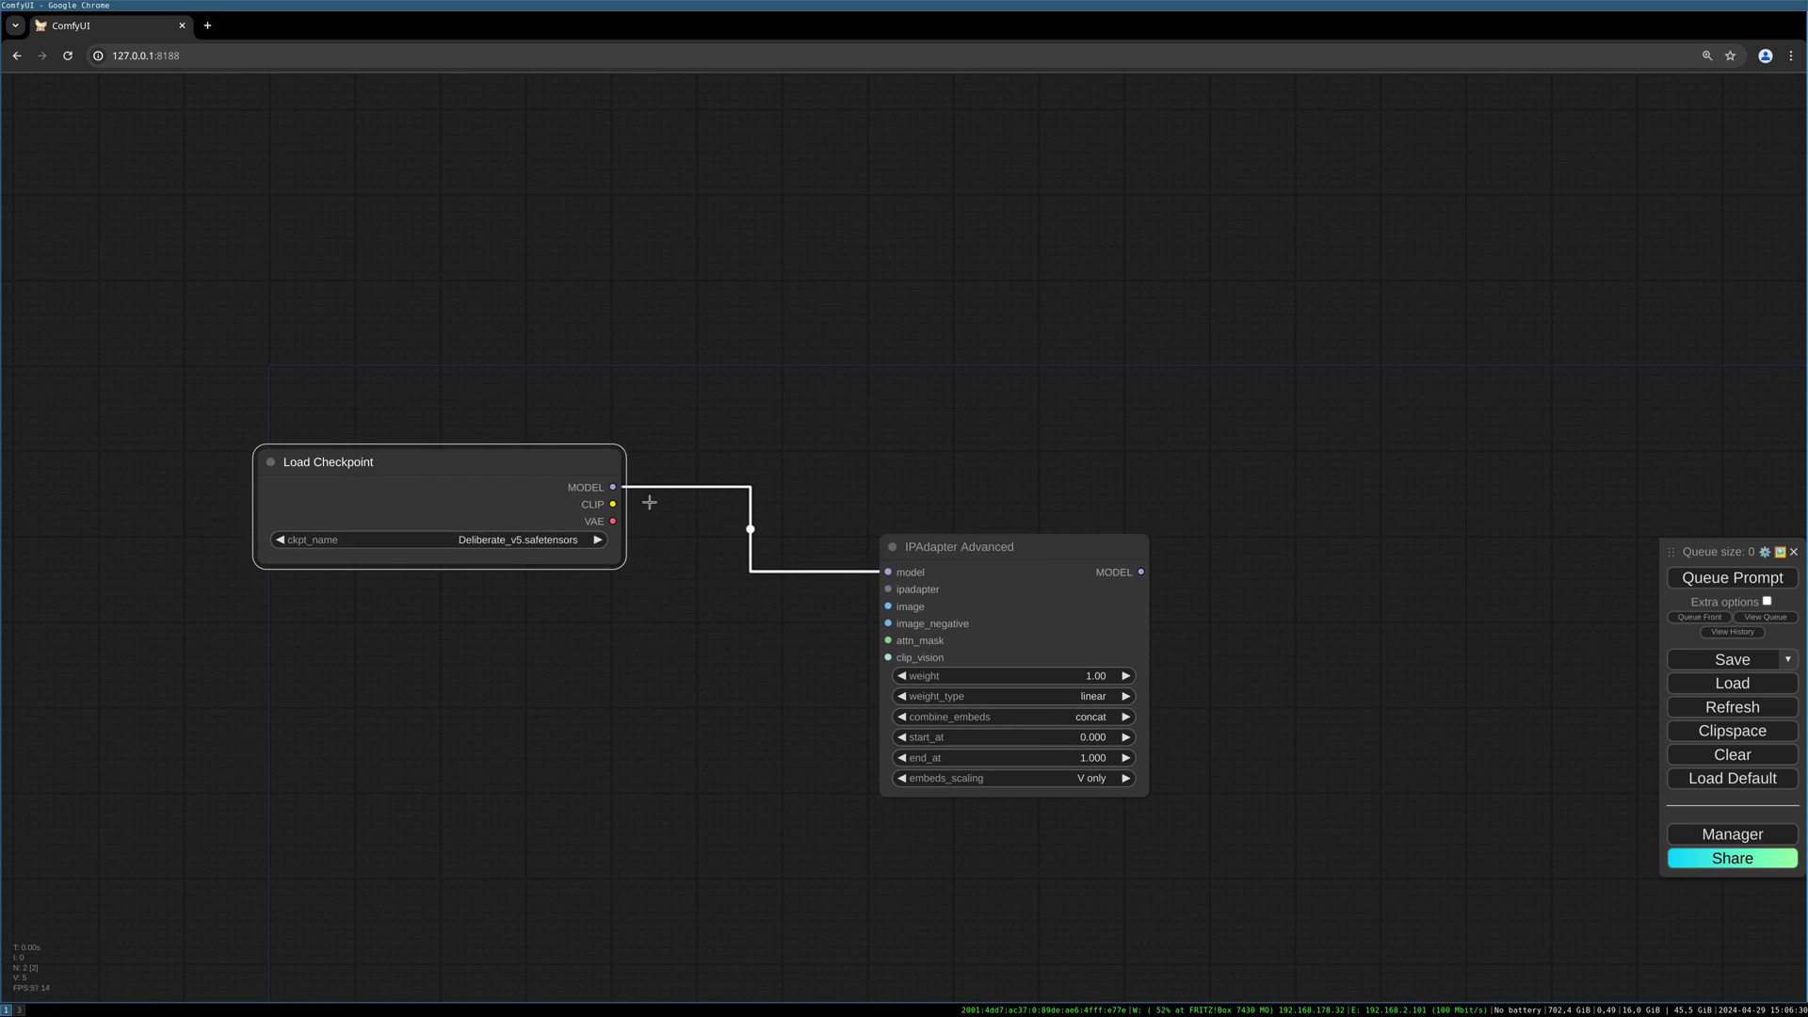
drag(966, 540, 953, 519)
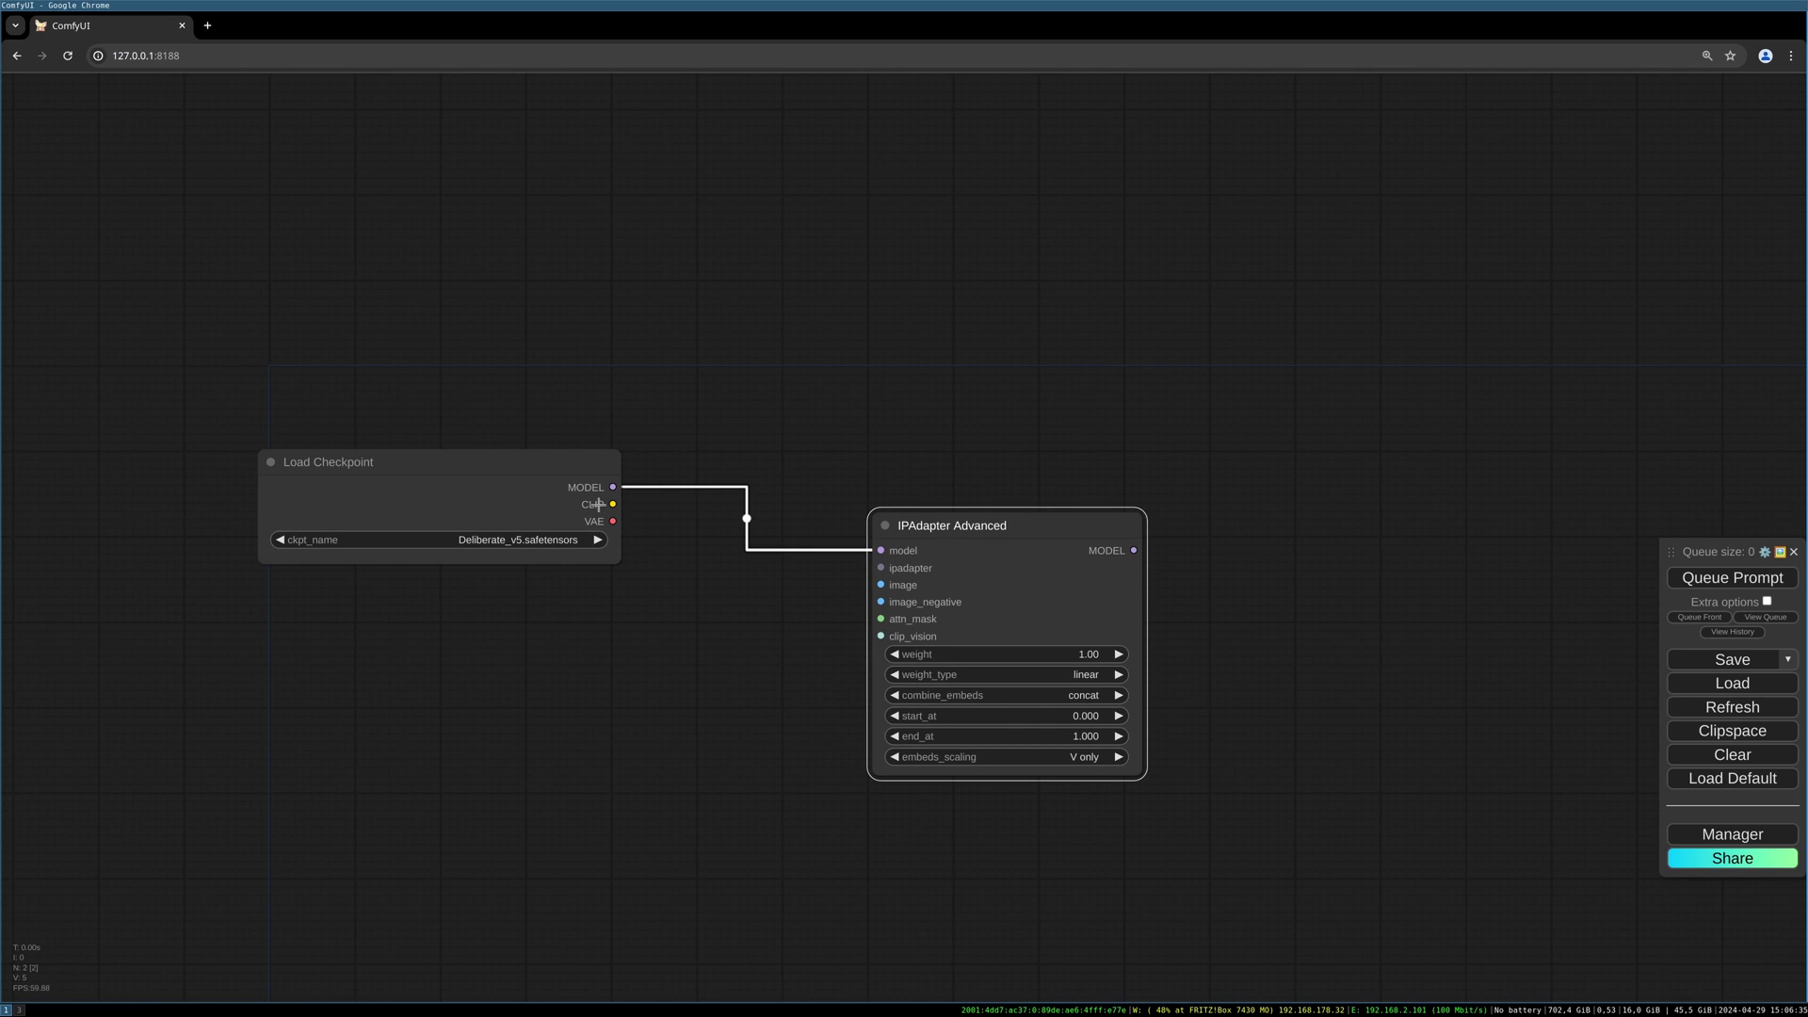
Create a CLIP Text Encode node from the checkpoint's CLIP output, placed at the top
drag(613, 504, 942, 229)
click(1004, 295)
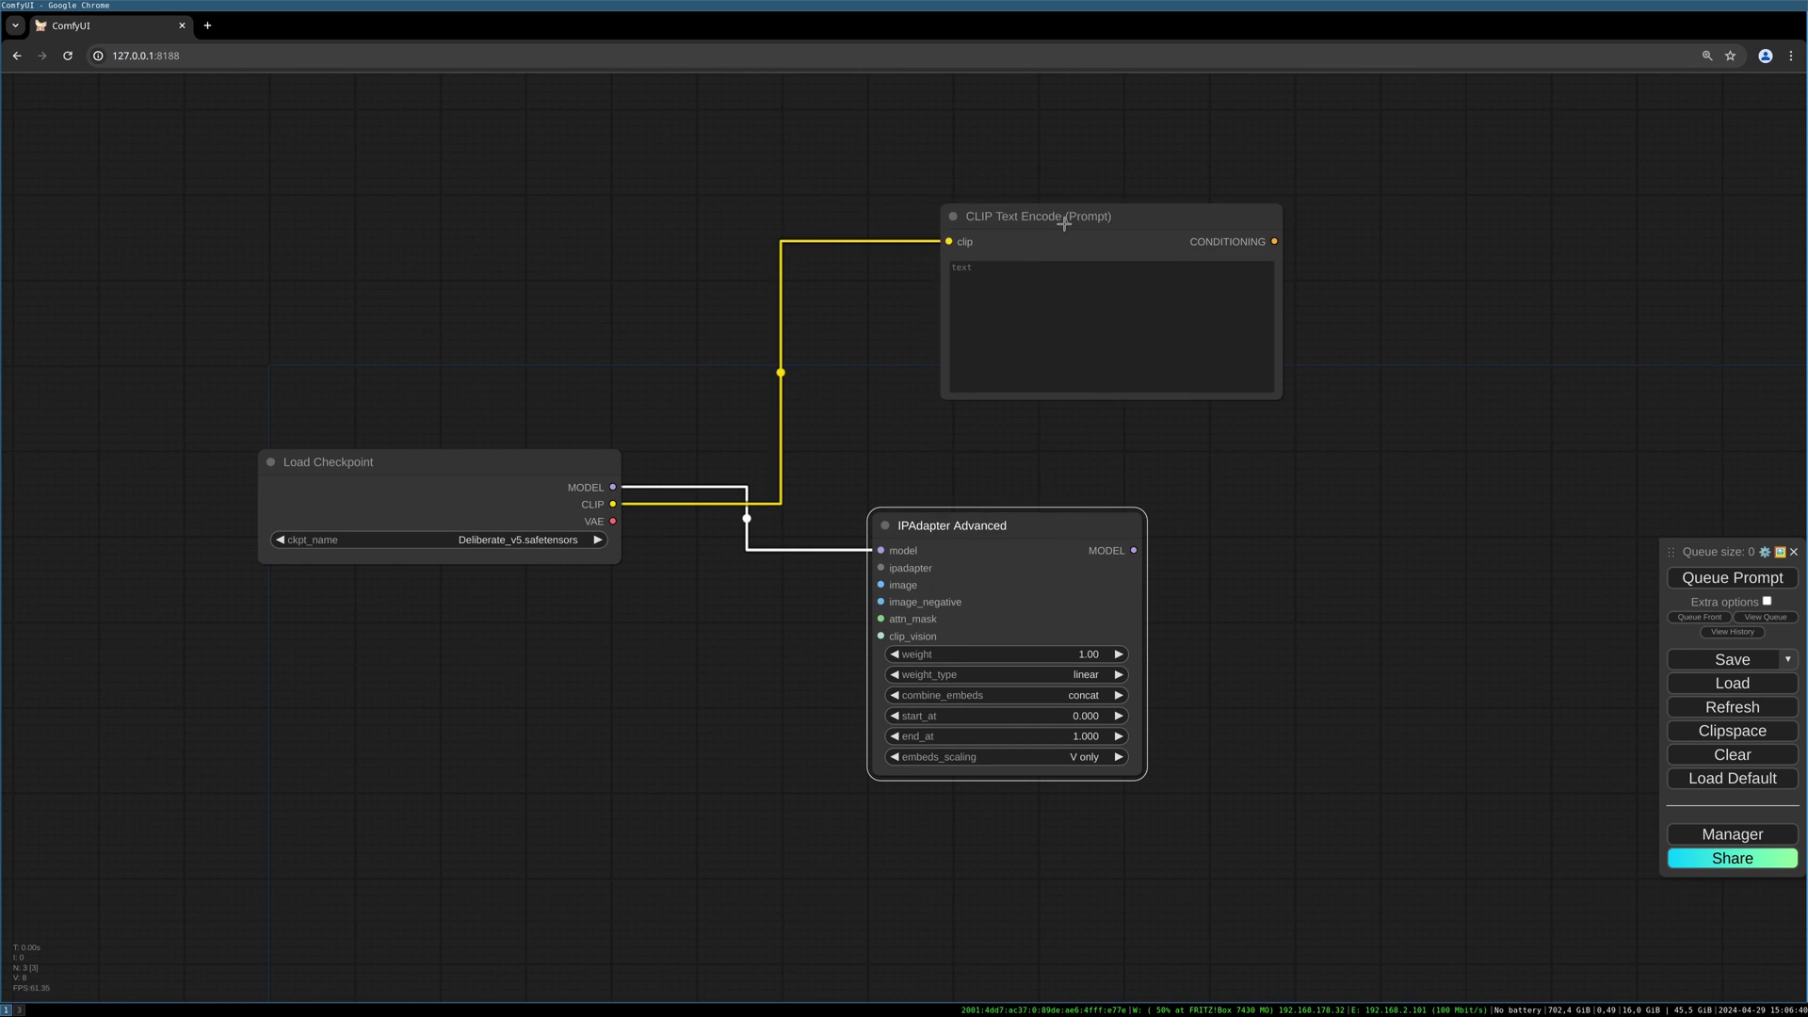
drag(1064, 224, 969, 95)
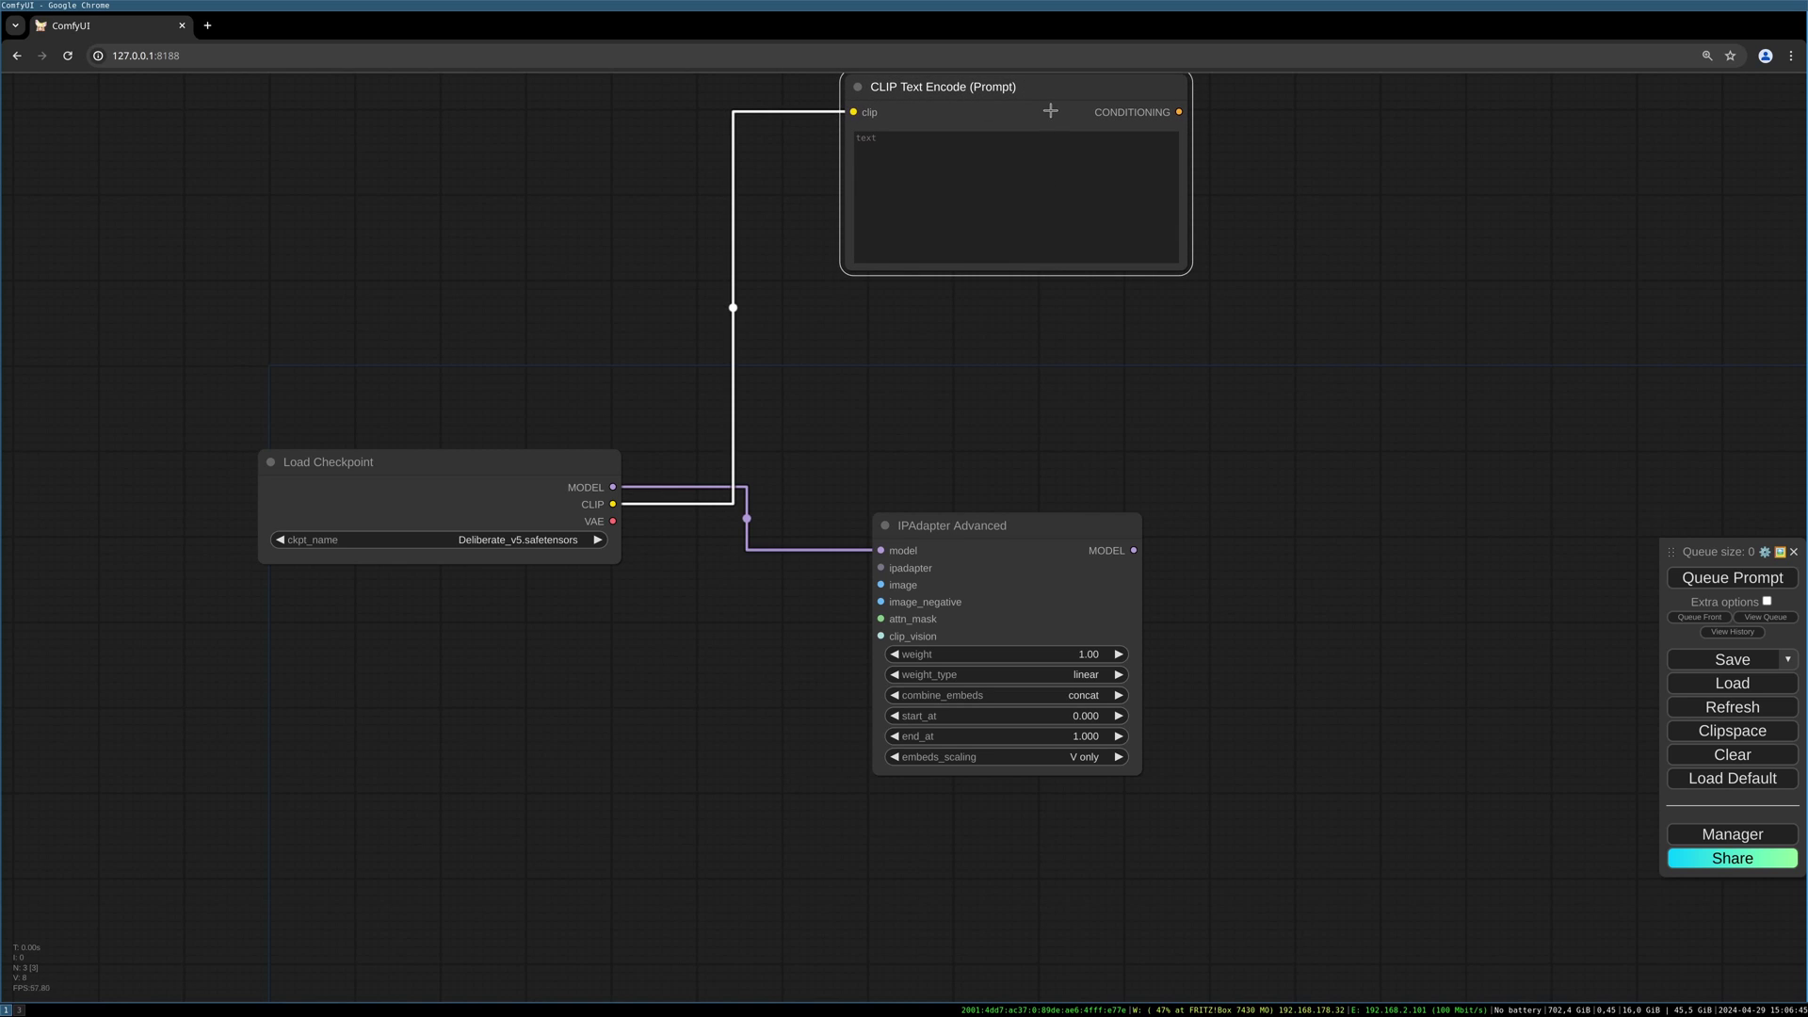
Duplicate the prompt node below the original and wire the checkpoint CLIP into the copy
key(ctrl+c)
key(ctrl+v)
drag(1135, 90, 922, 302)
drag(614, 504, 858, 321)
Reposition IPAdapter Advanced and pull a link from its ipadapter input
drag(1304, 320, 933, 377)
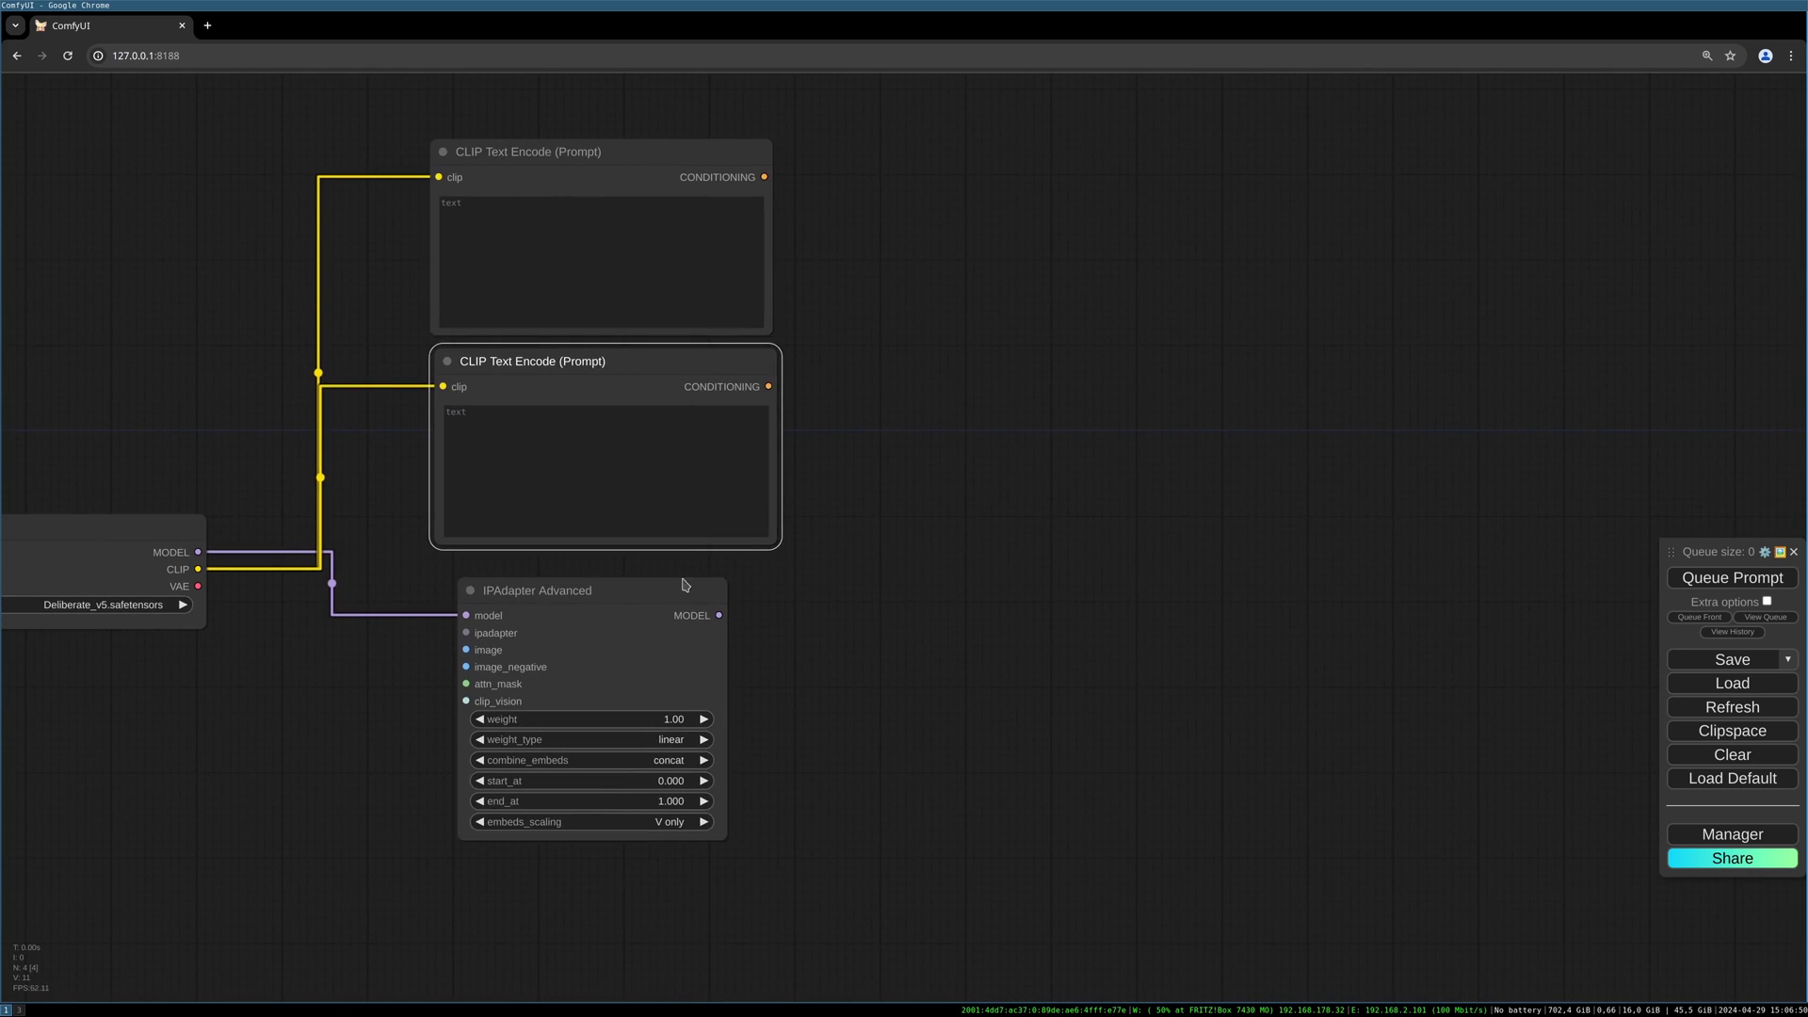
click(658, 608)
drag(657, 607, 667, 613)
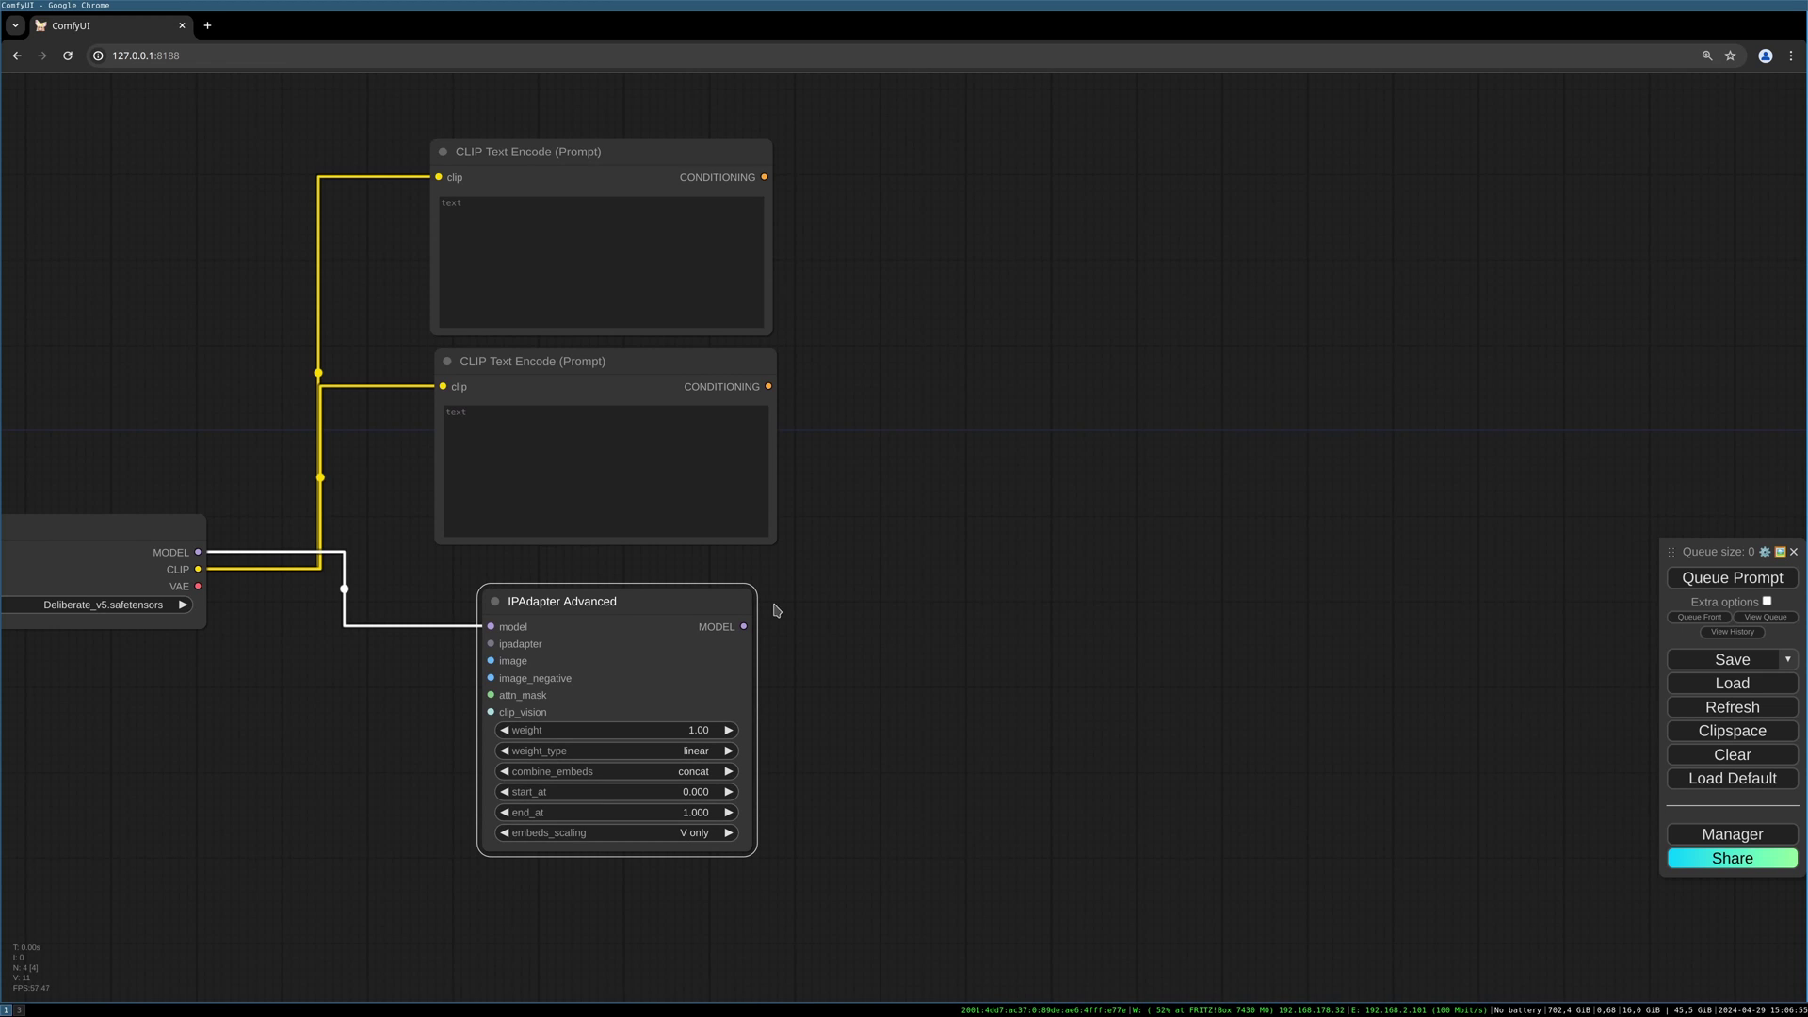
drag(775, 606, 1289, 500)
drag(958, 548, 697, 601)
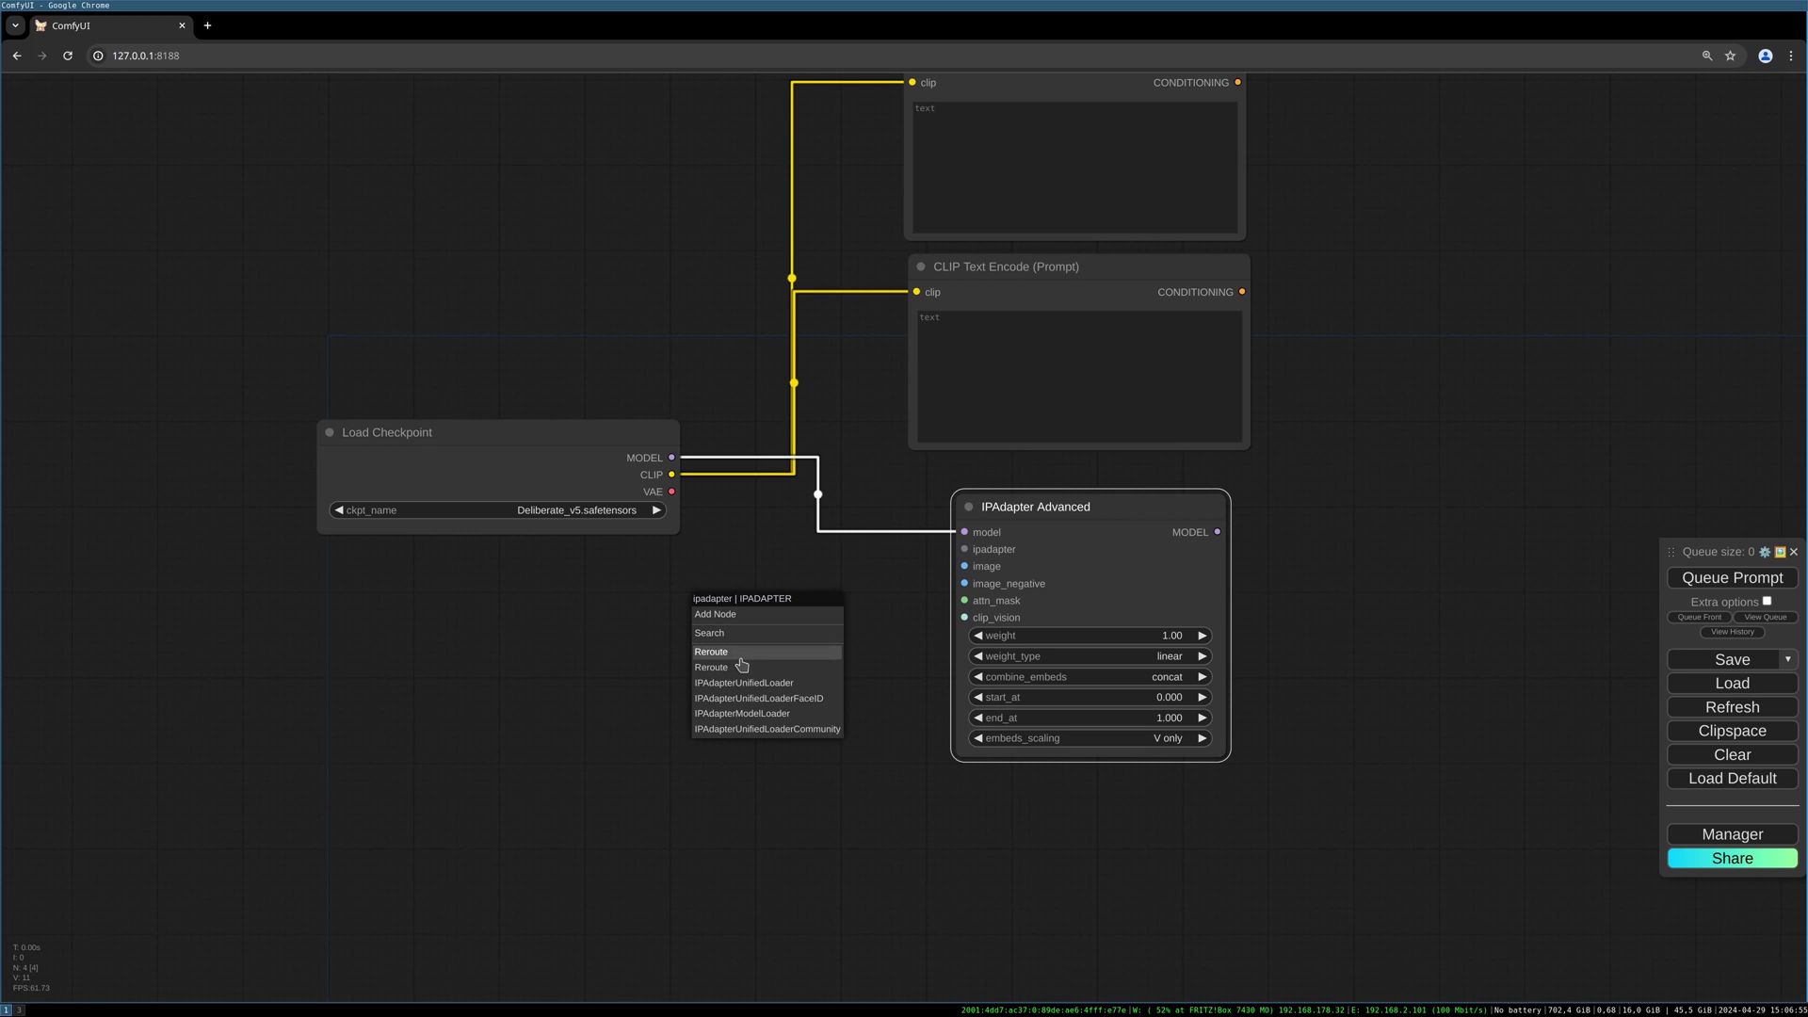
Attach an IPAdapter Model Loader set to ip-adapter-plus_sd15.safetensors to the ipadapter input
click(742, 713)
drag(853, 605, 619, 605)
click(614, 636)
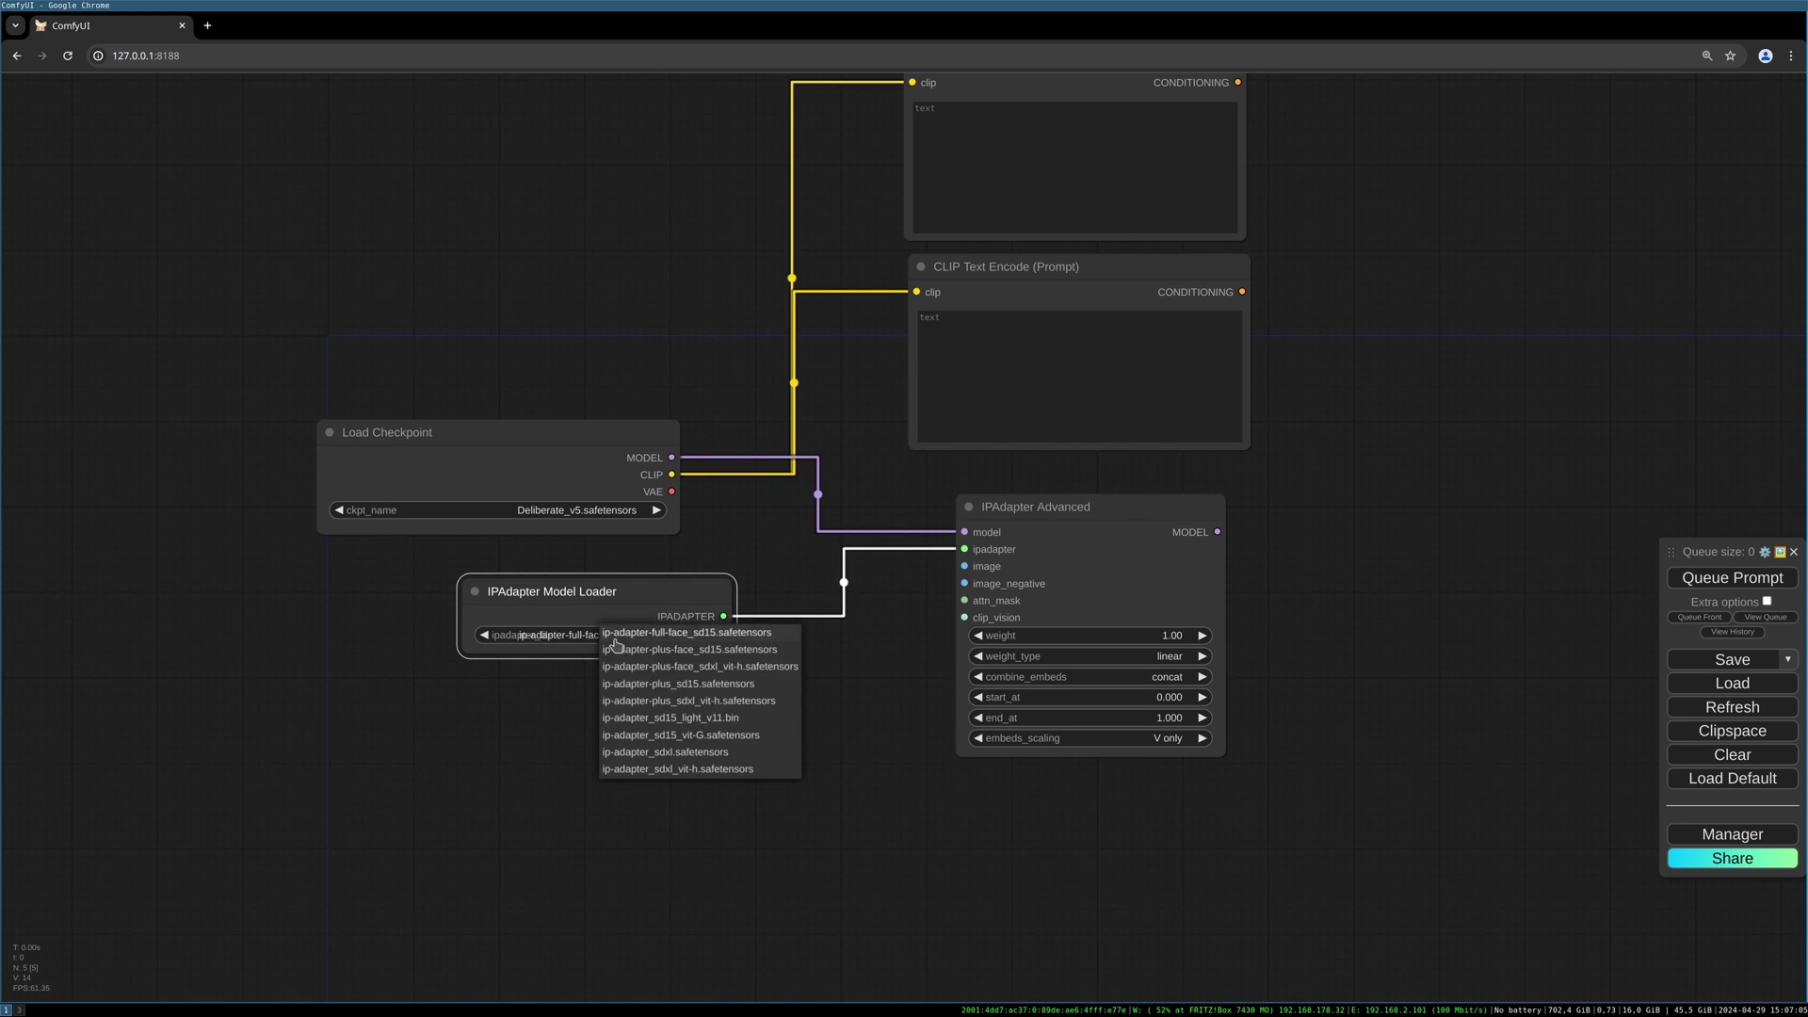
click(764, 685)
drag(640, 597, 587, 589)
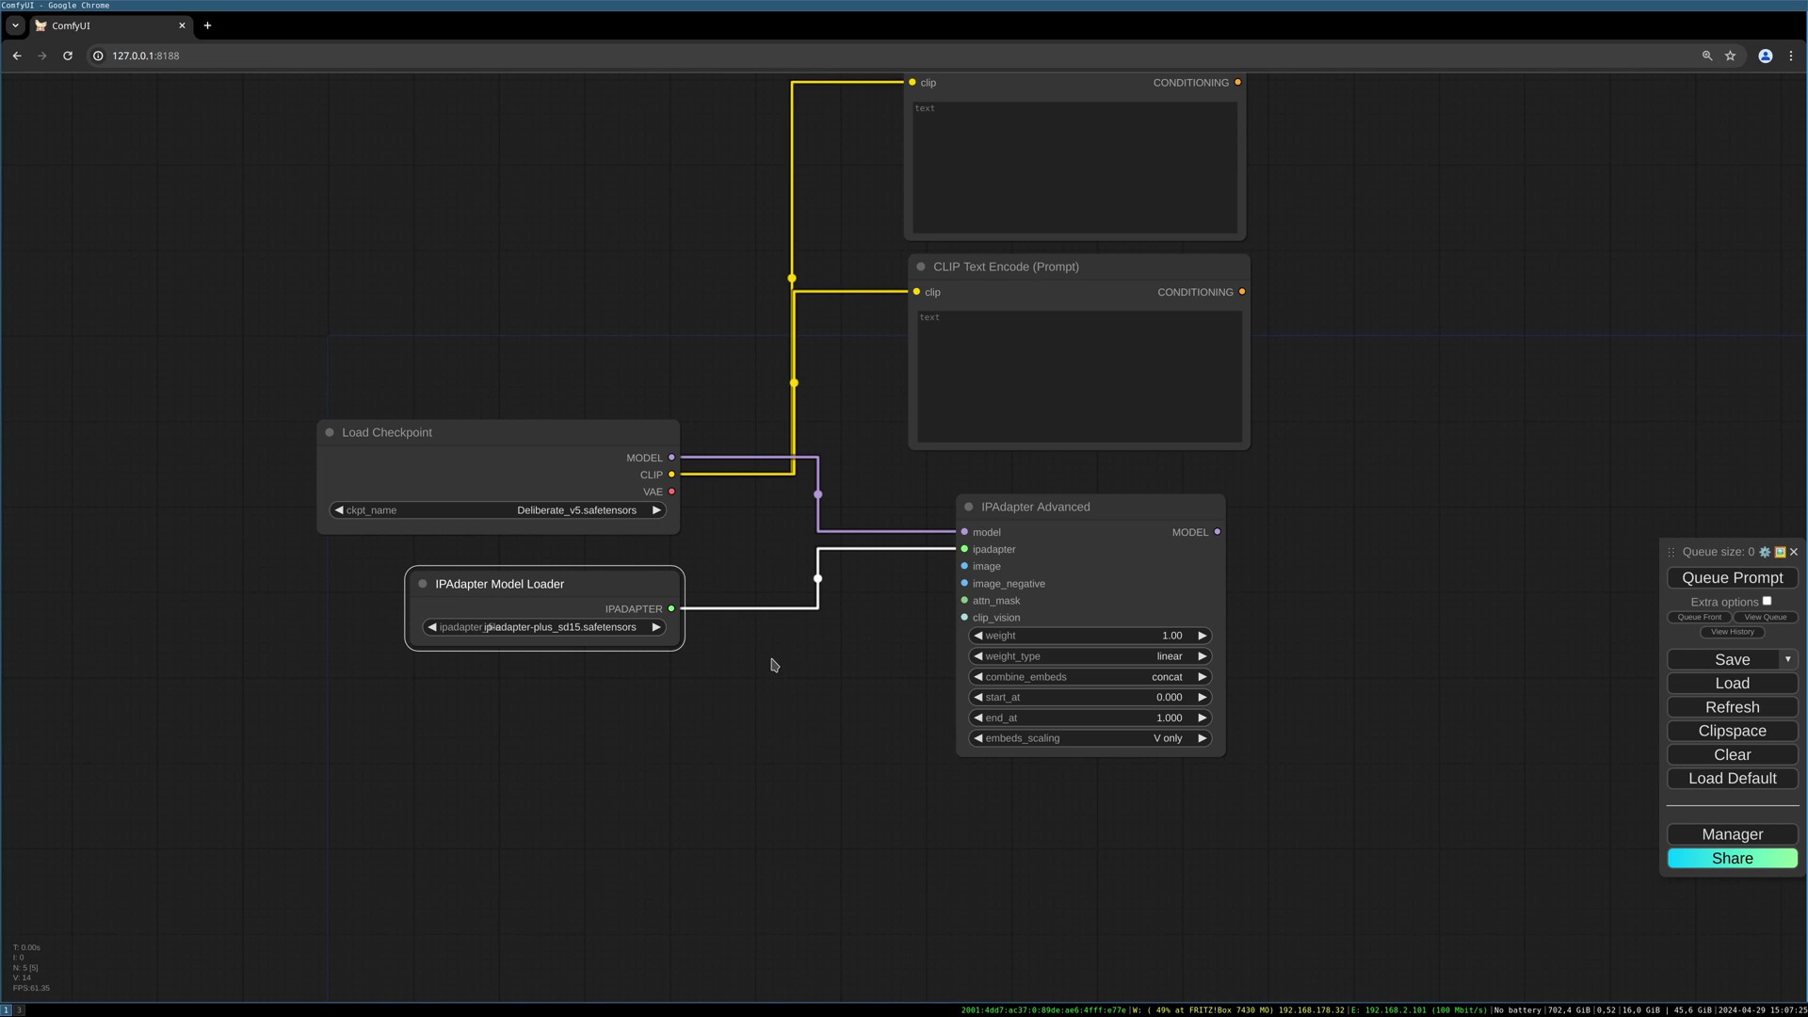
Attach a Load CLIP Vision node using CLIP-ViT-H-14-laion2B-s32B-b79K to the clip_vision input
drag(965, 617, 478, 706)
click(744, 778)
click(671, 754)
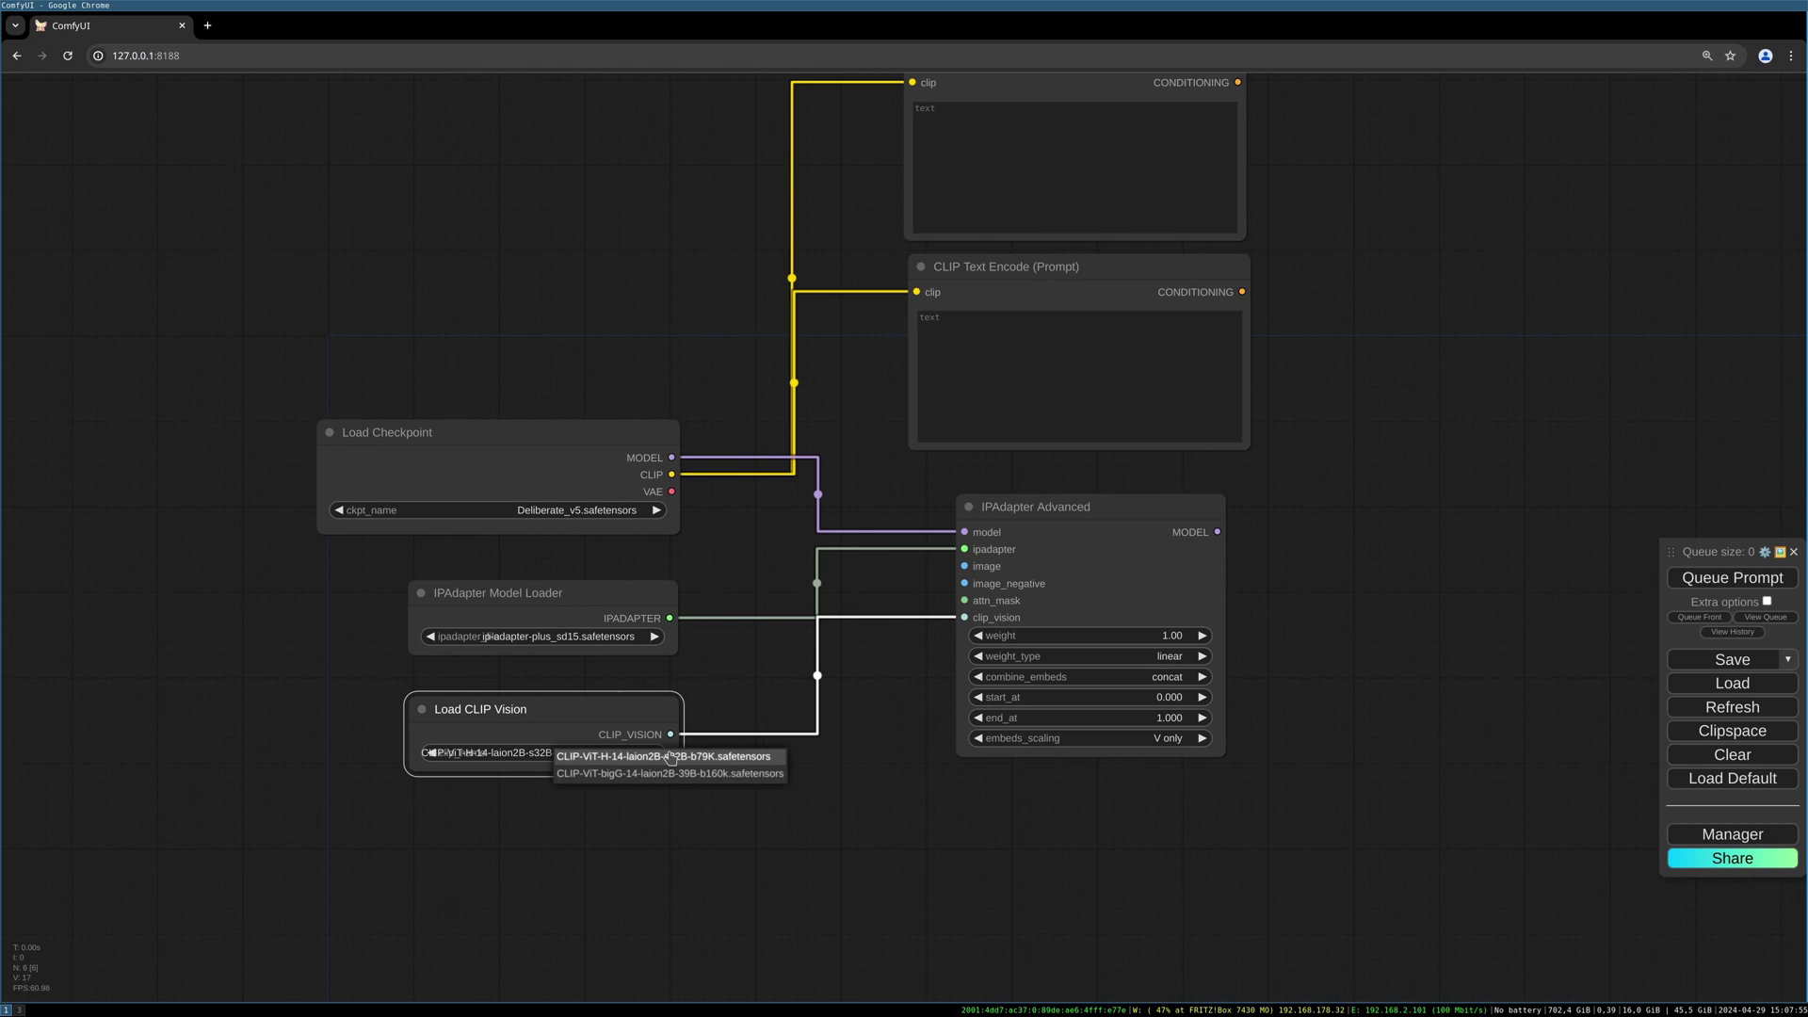
click(670, 757)
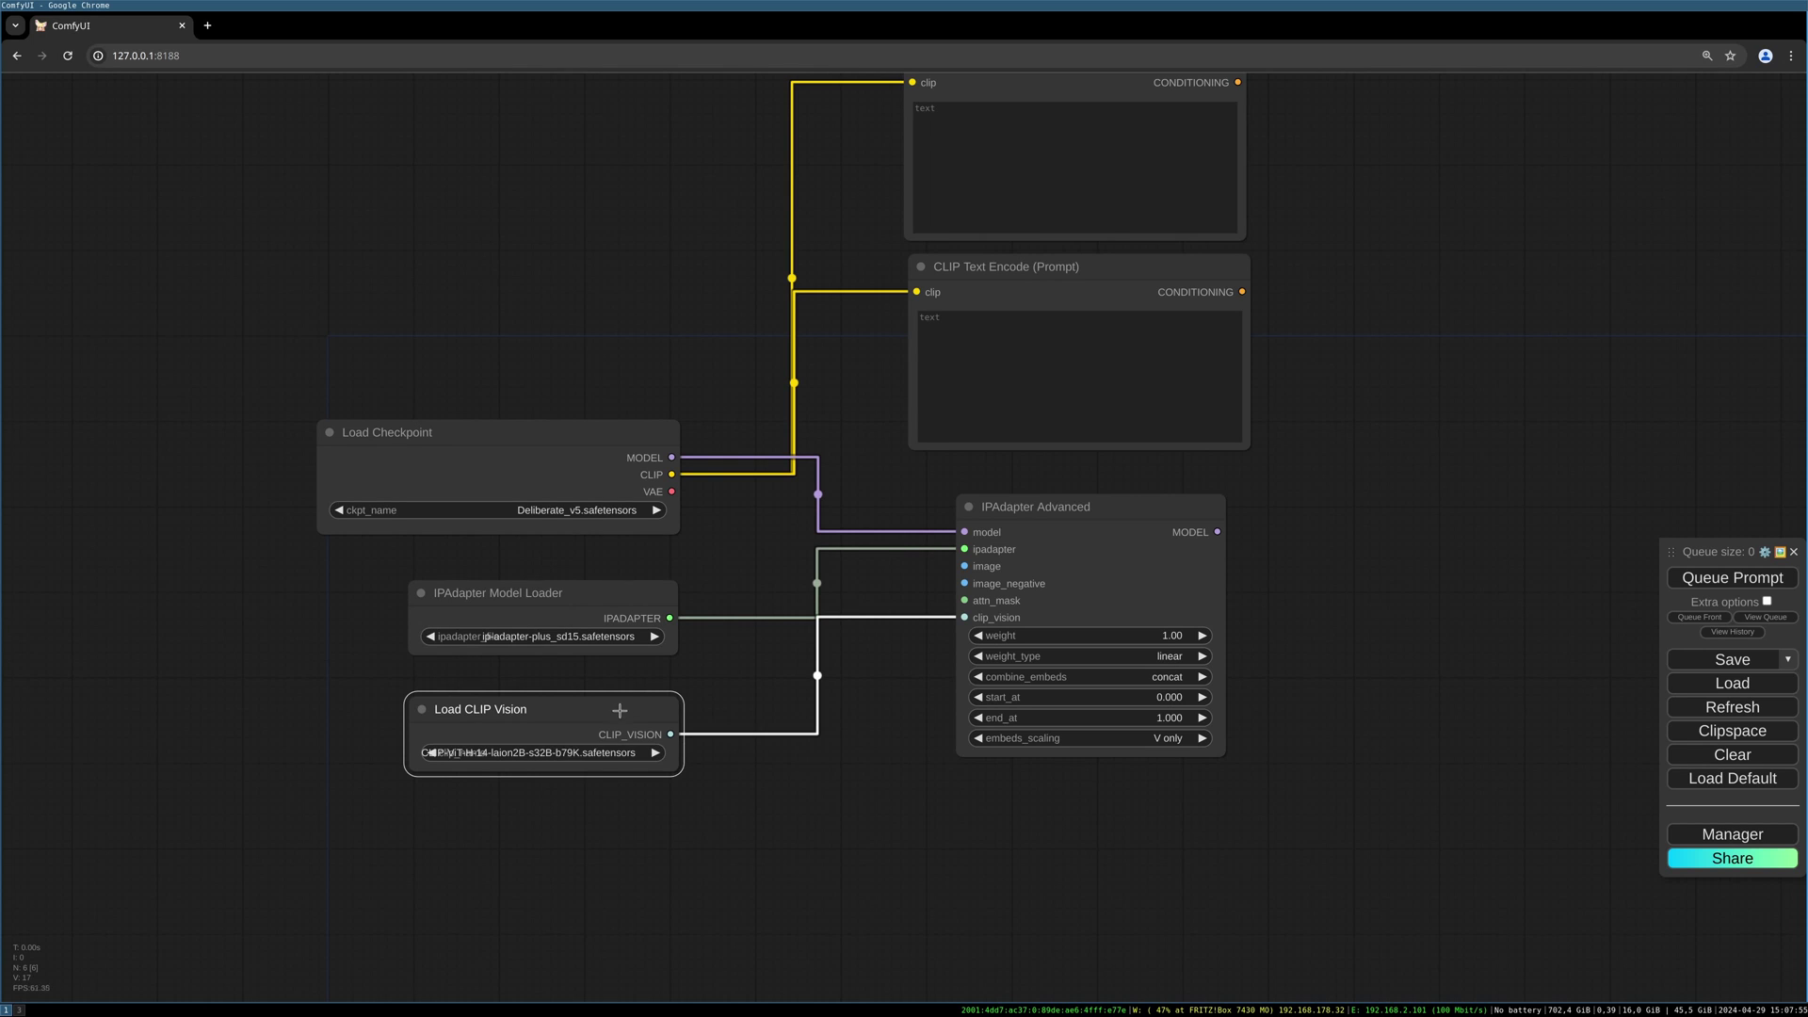
drag(794, 810, 935, 624)
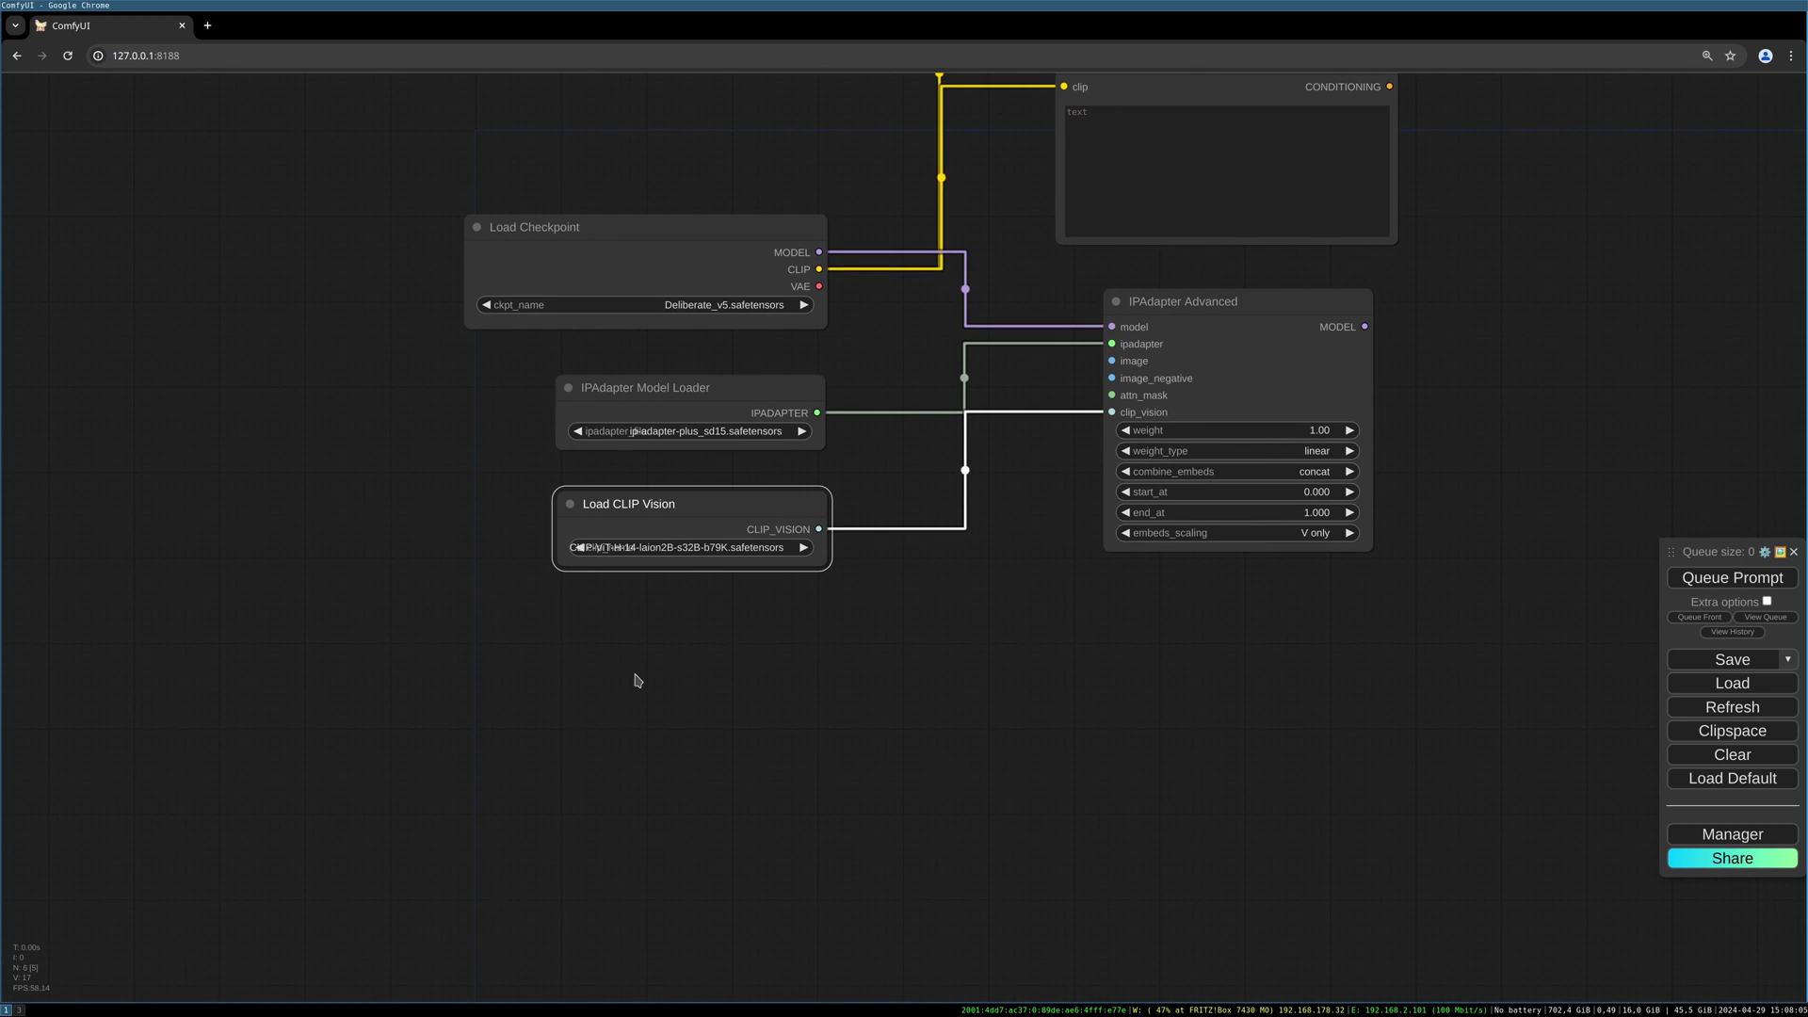
drag(661, 690, 650, 661)
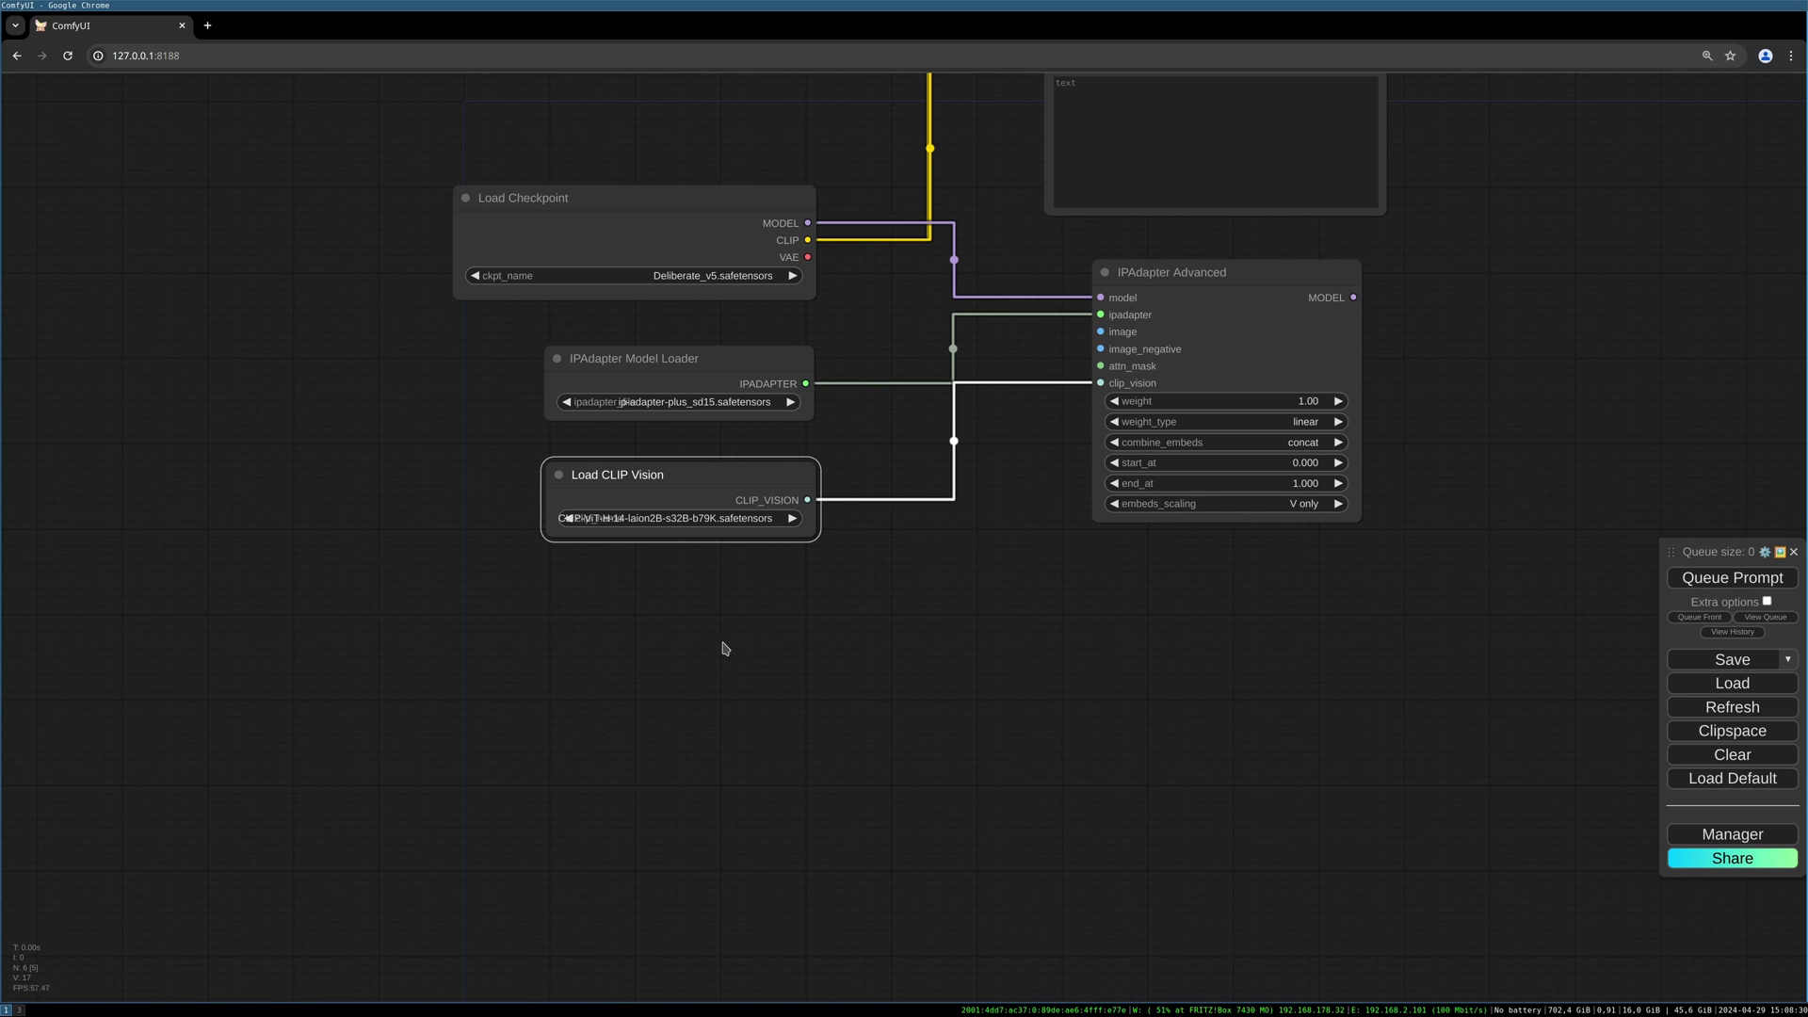
Add two stacked Load Image nodes, setting the first to ComfyUI_03012_.png
double_click(462, 653)
text(load)
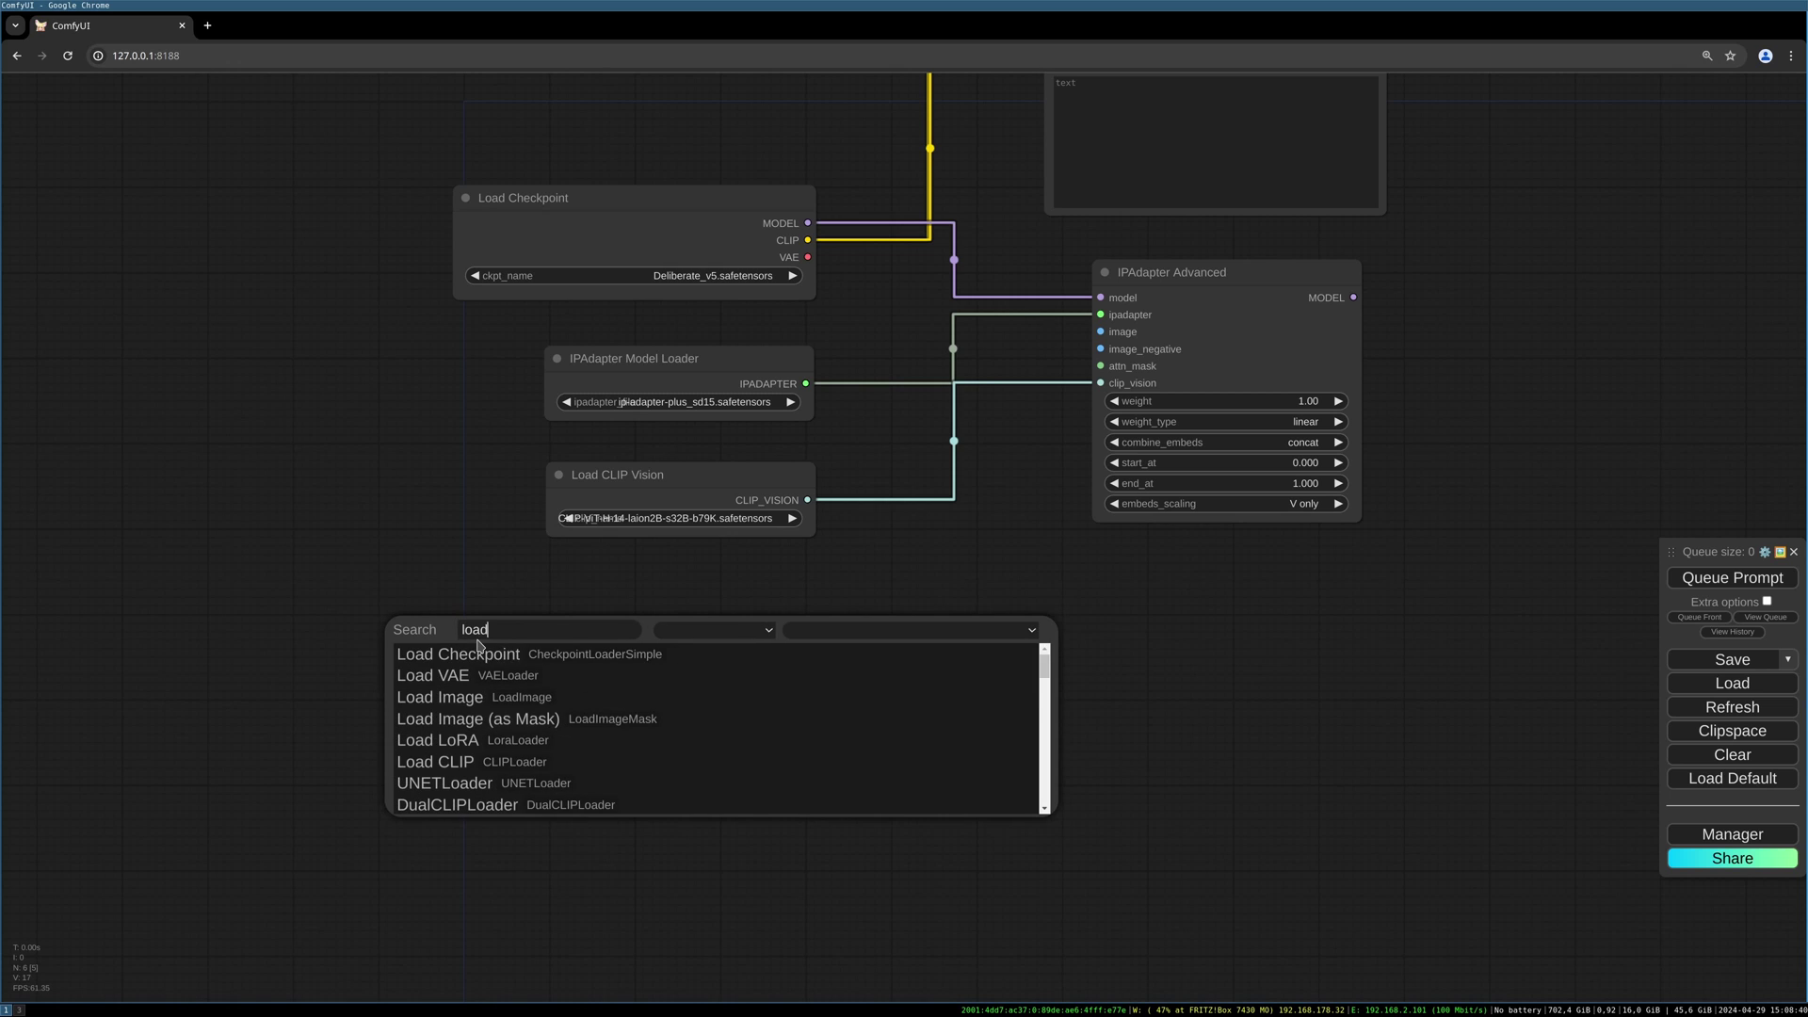
click(468, 697)
drag(584, 626, 544, 588)
key(ctrl+c)
key(ctrl+v)
drag(816, 633, 613, 915)
drag(774, 778, 635, 533)
click(428, 452)
click(442, 466)
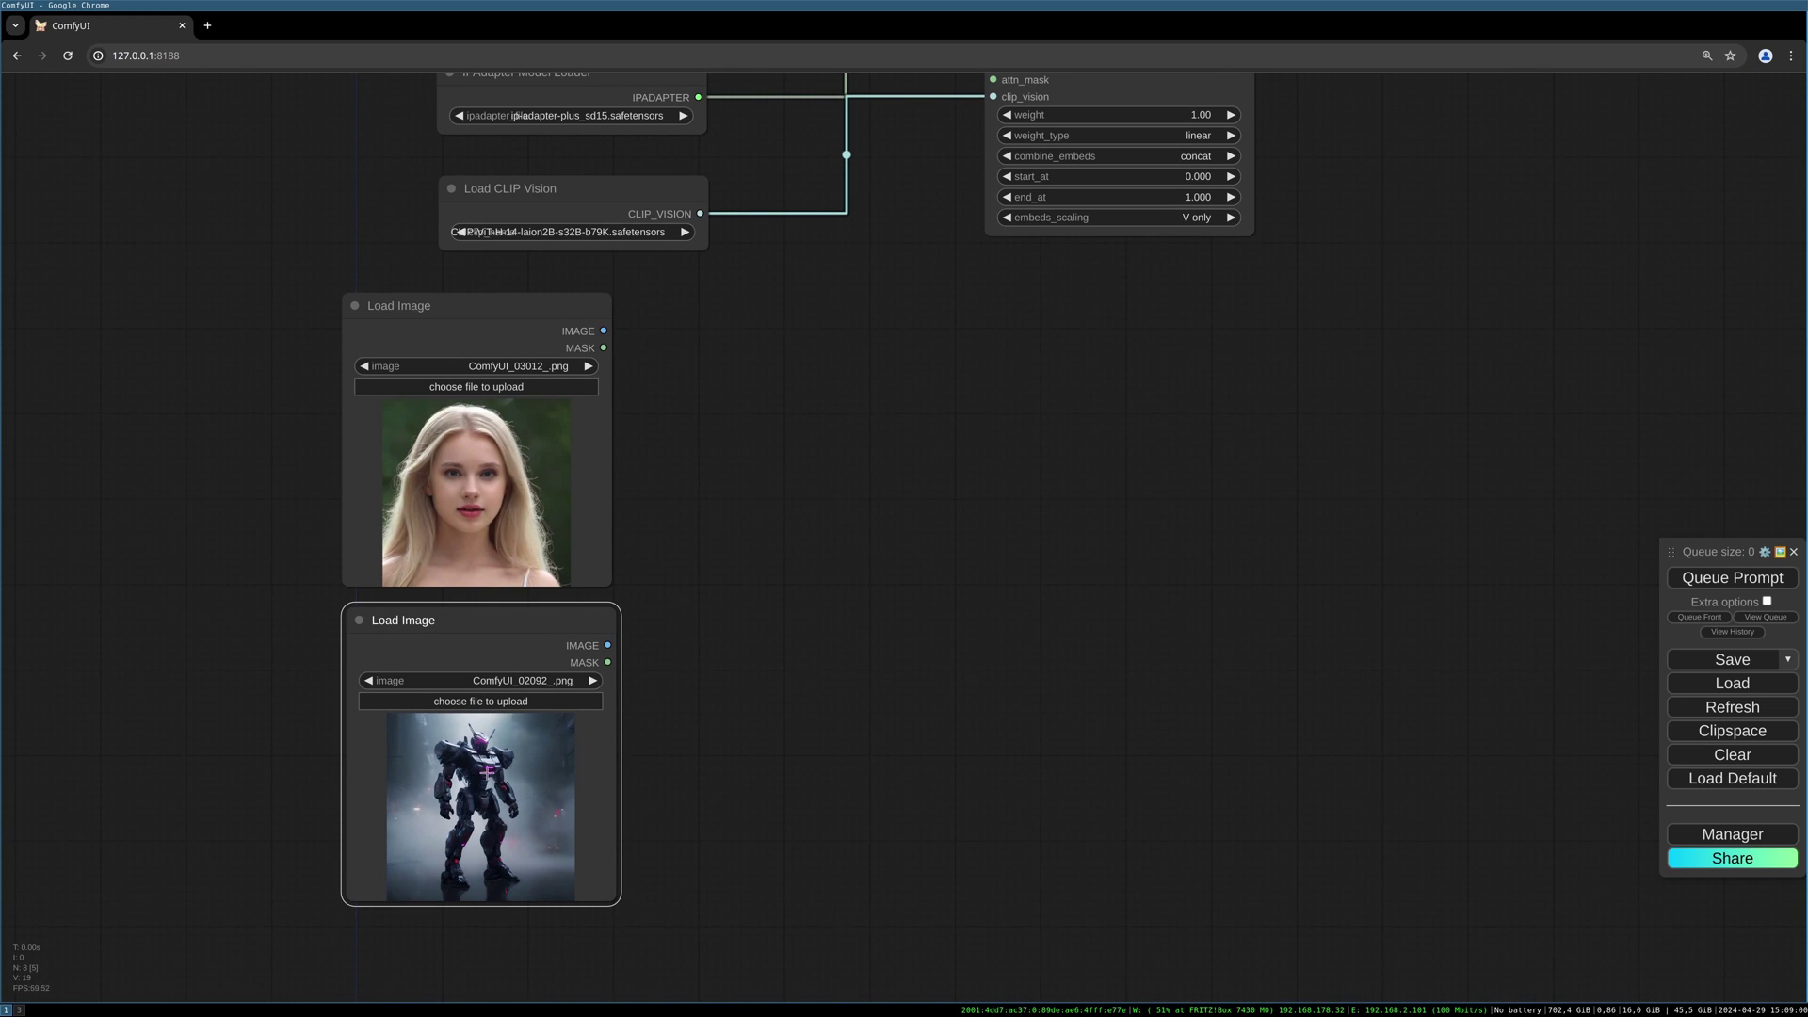
drag(748, 533, 762, 561)
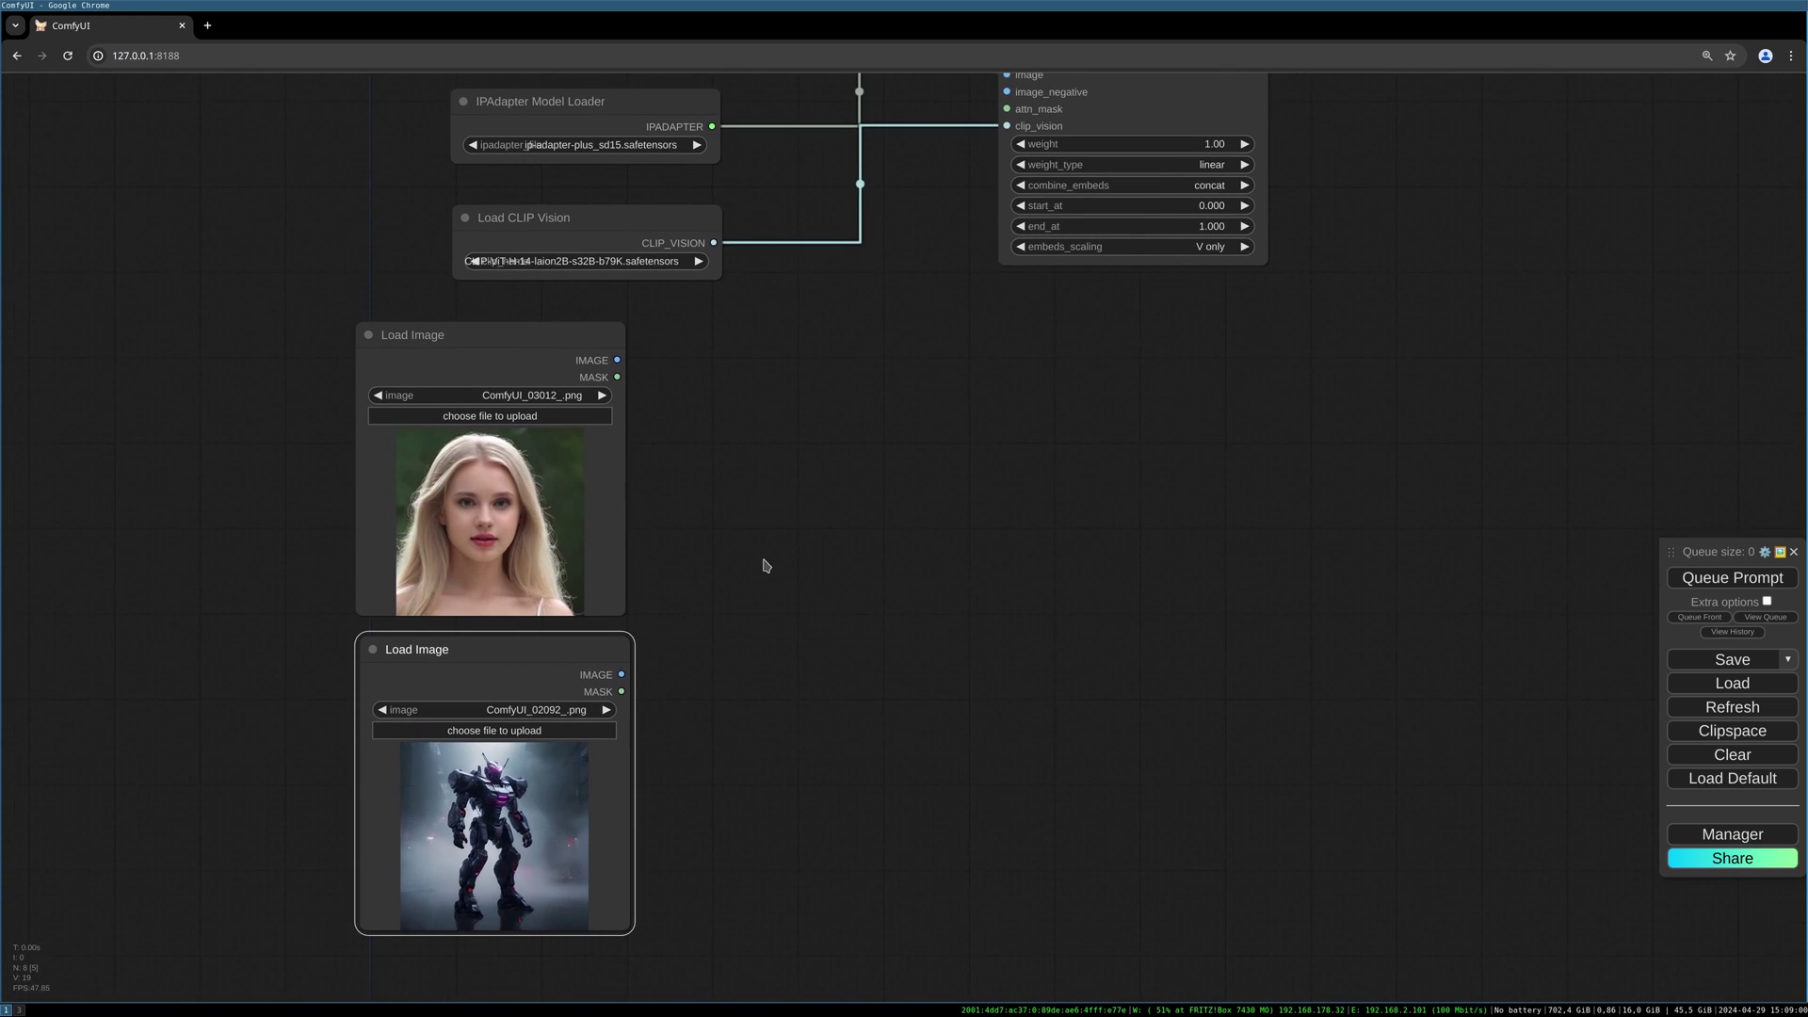
Add a Batch Images node taking the woman image as image1 and the robot as image2
double_click(815, 472)
text(batch)
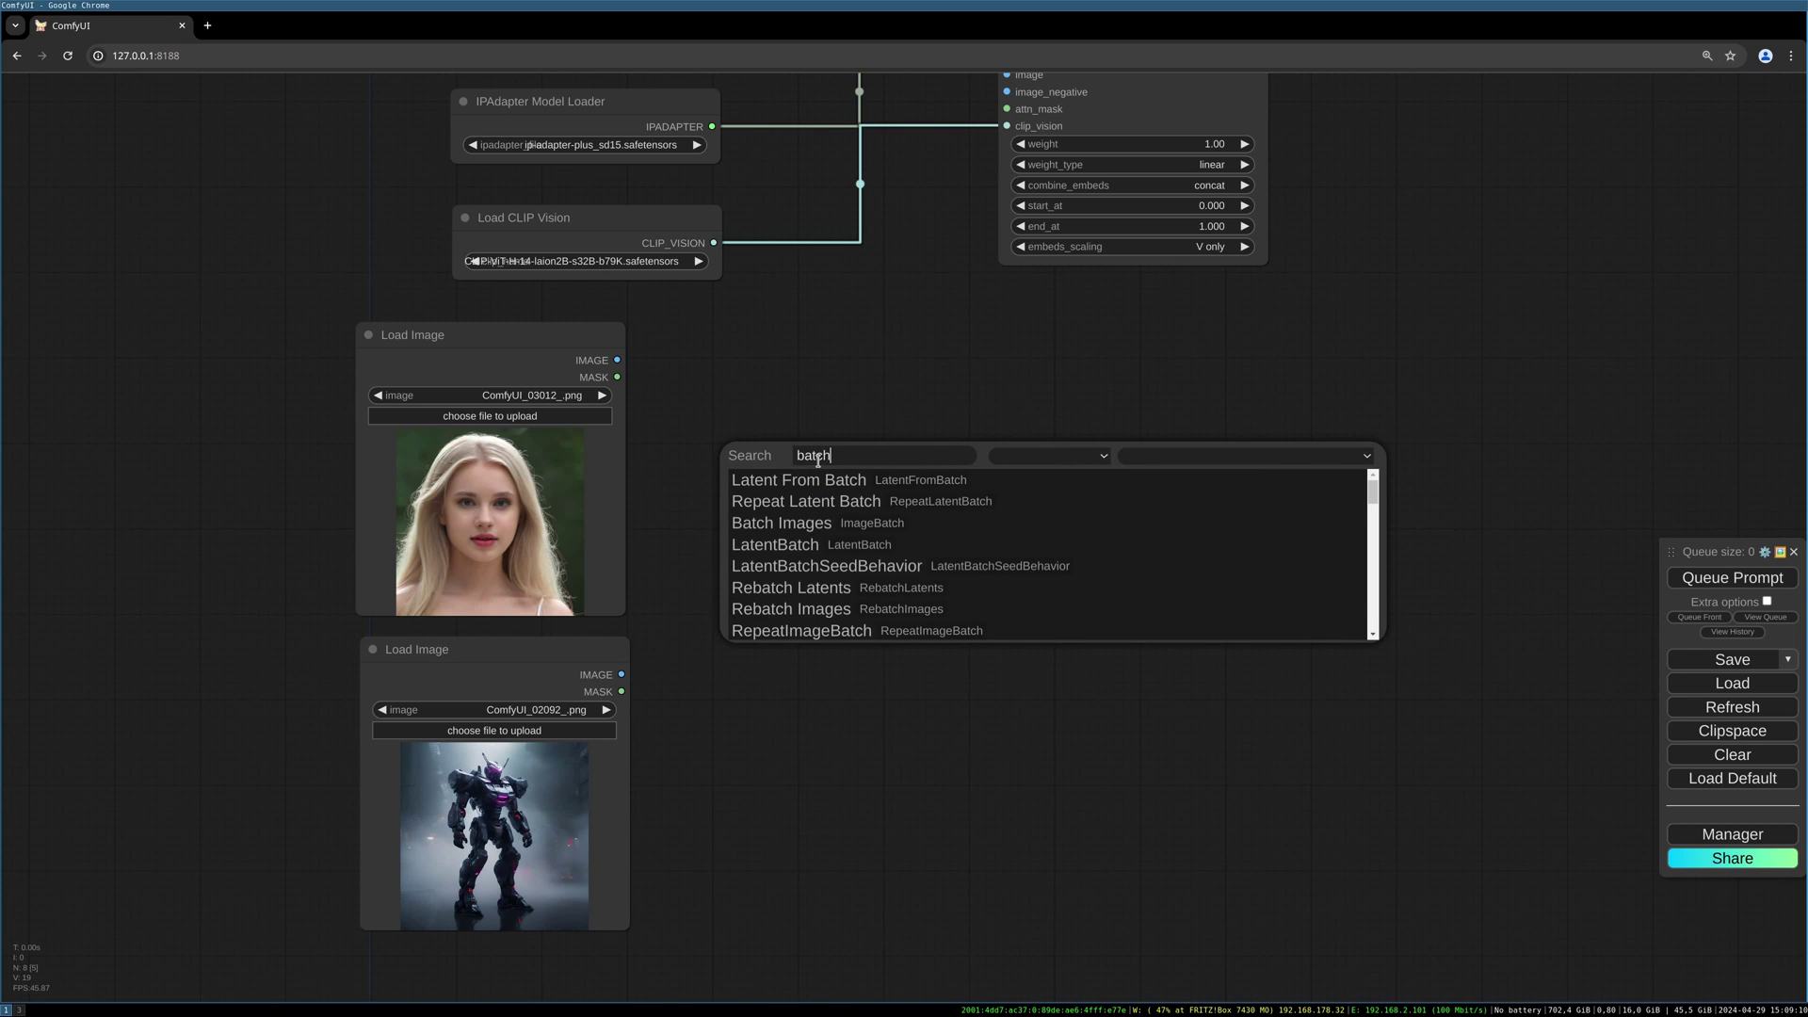
click(801, 524)
drag(617, 359, 837, 453)
drag(622, 674, 836, 470)
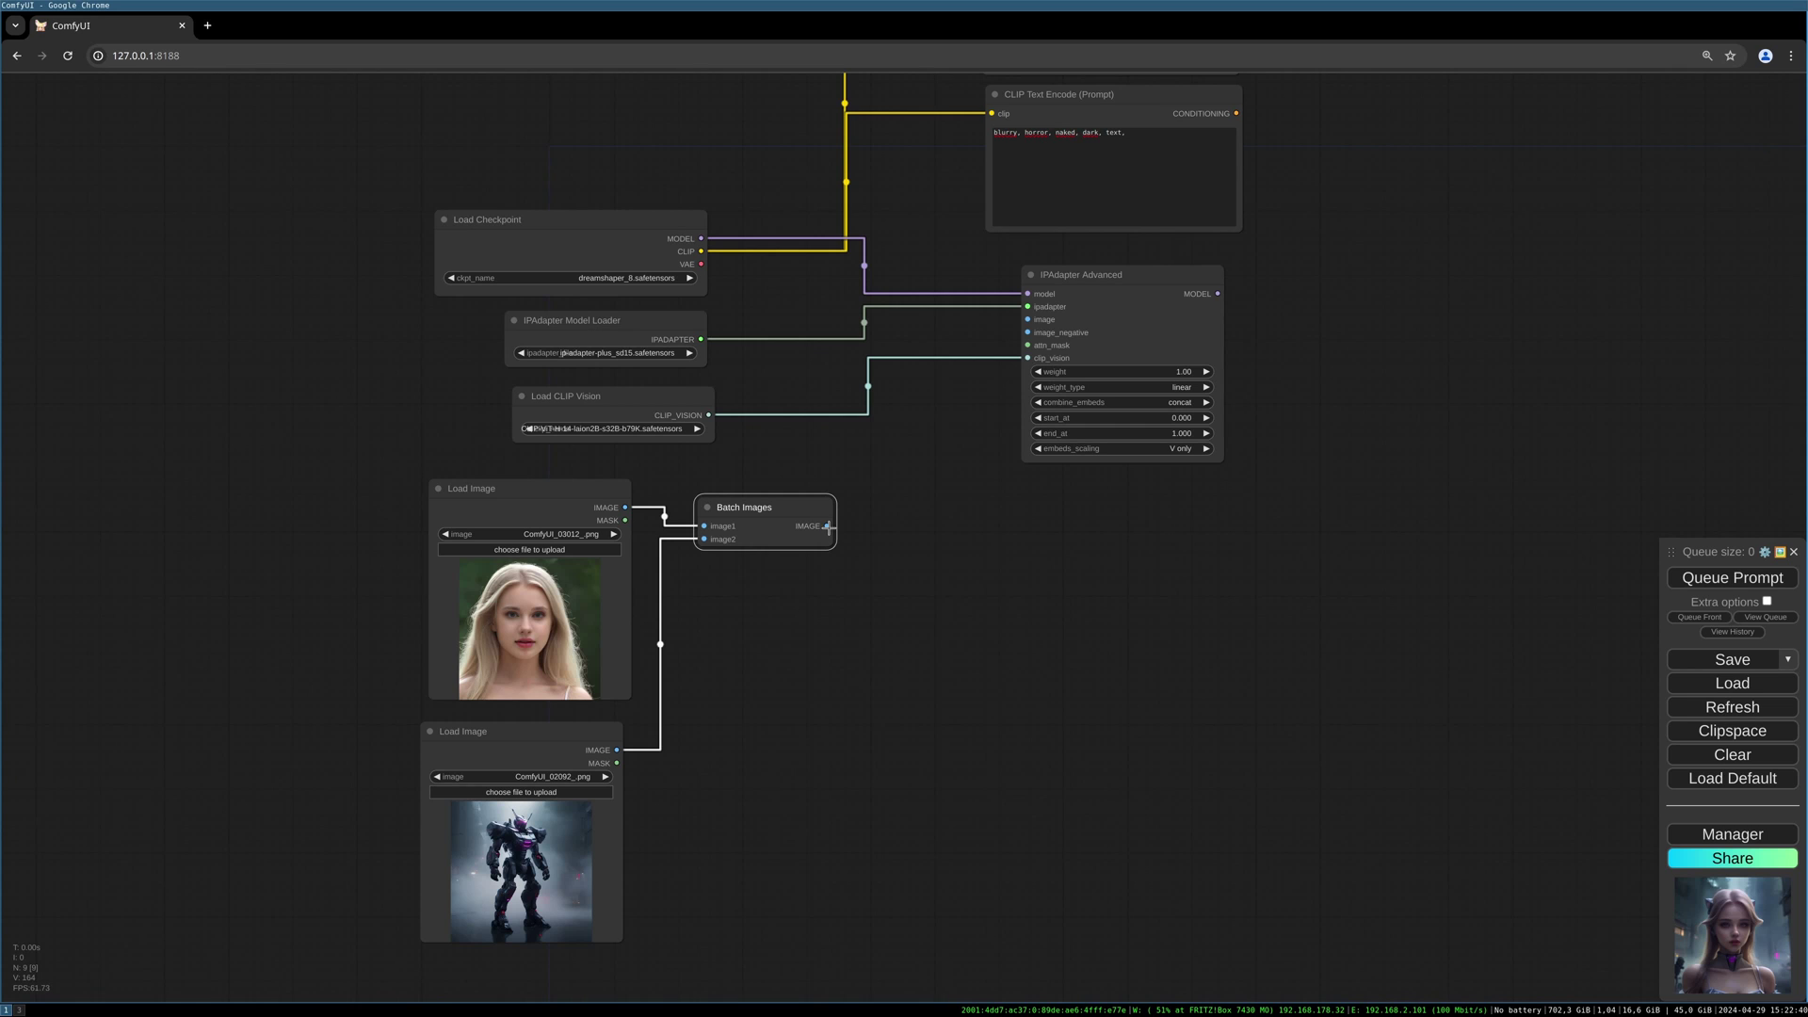
drag(829, 527, 865, 539)
Add a Prep Image For ClipVision node on the Batch Images output
click(885, 582)
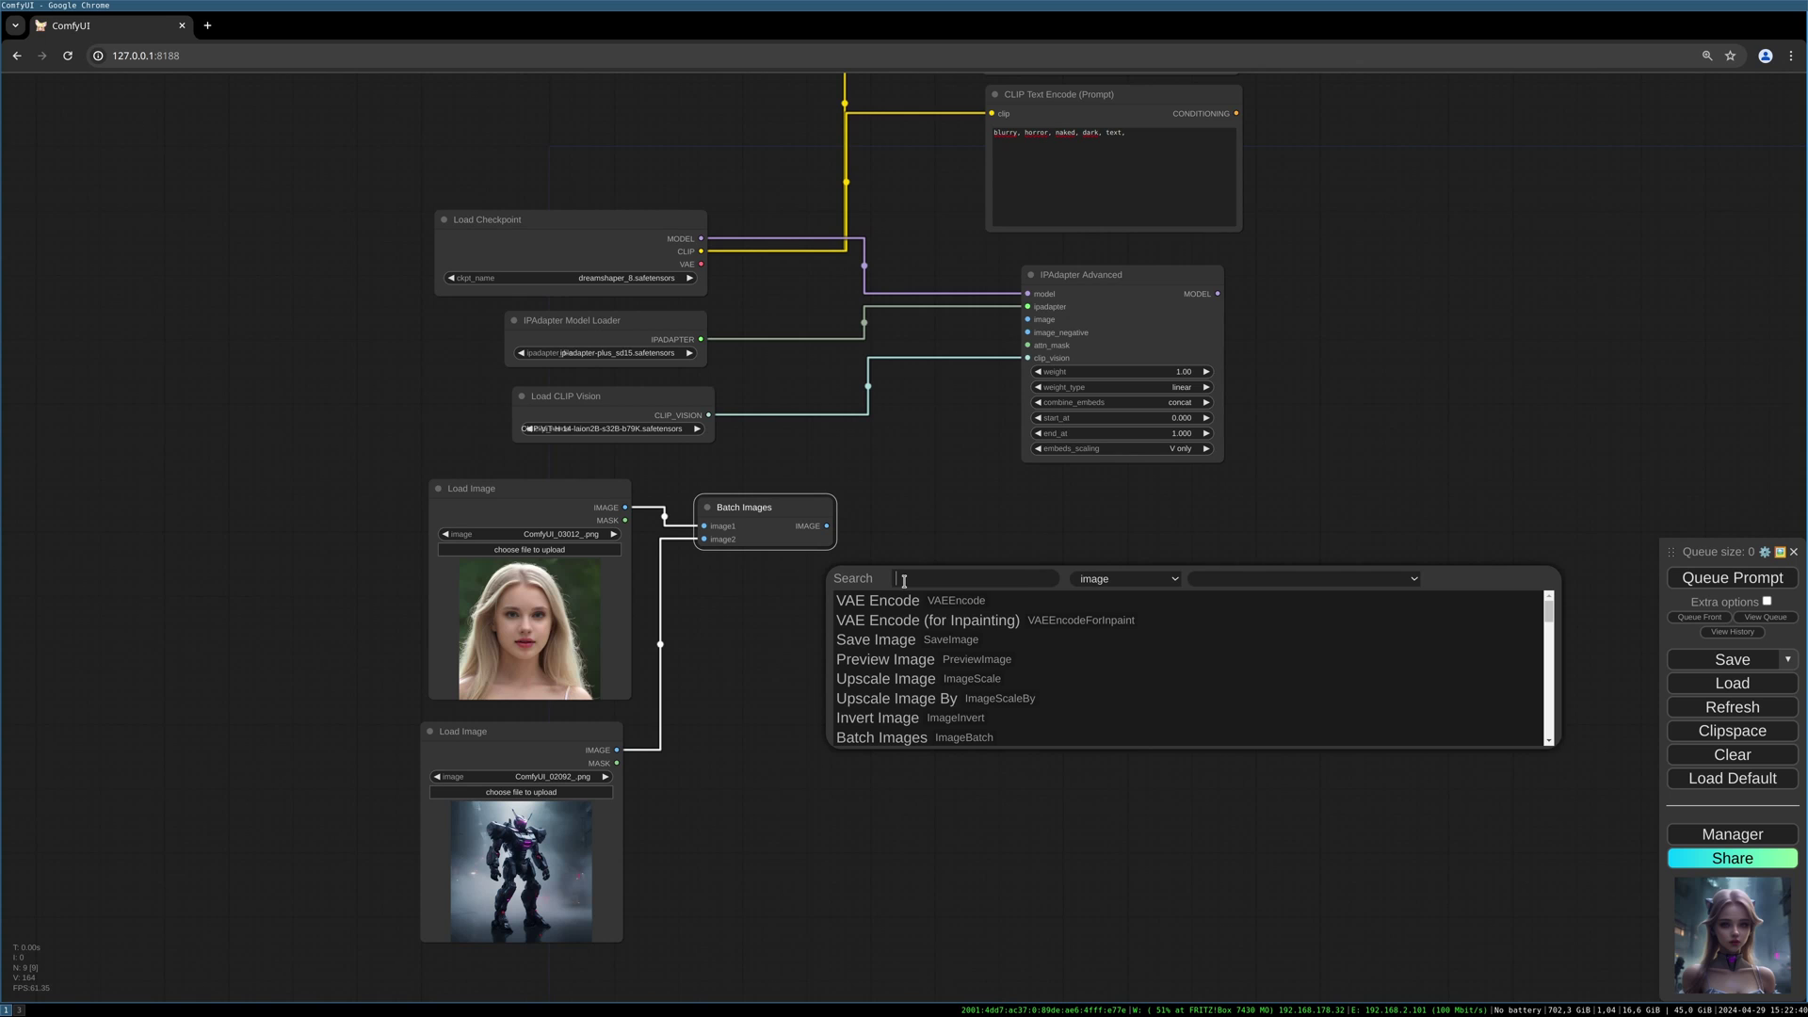
text(prep)
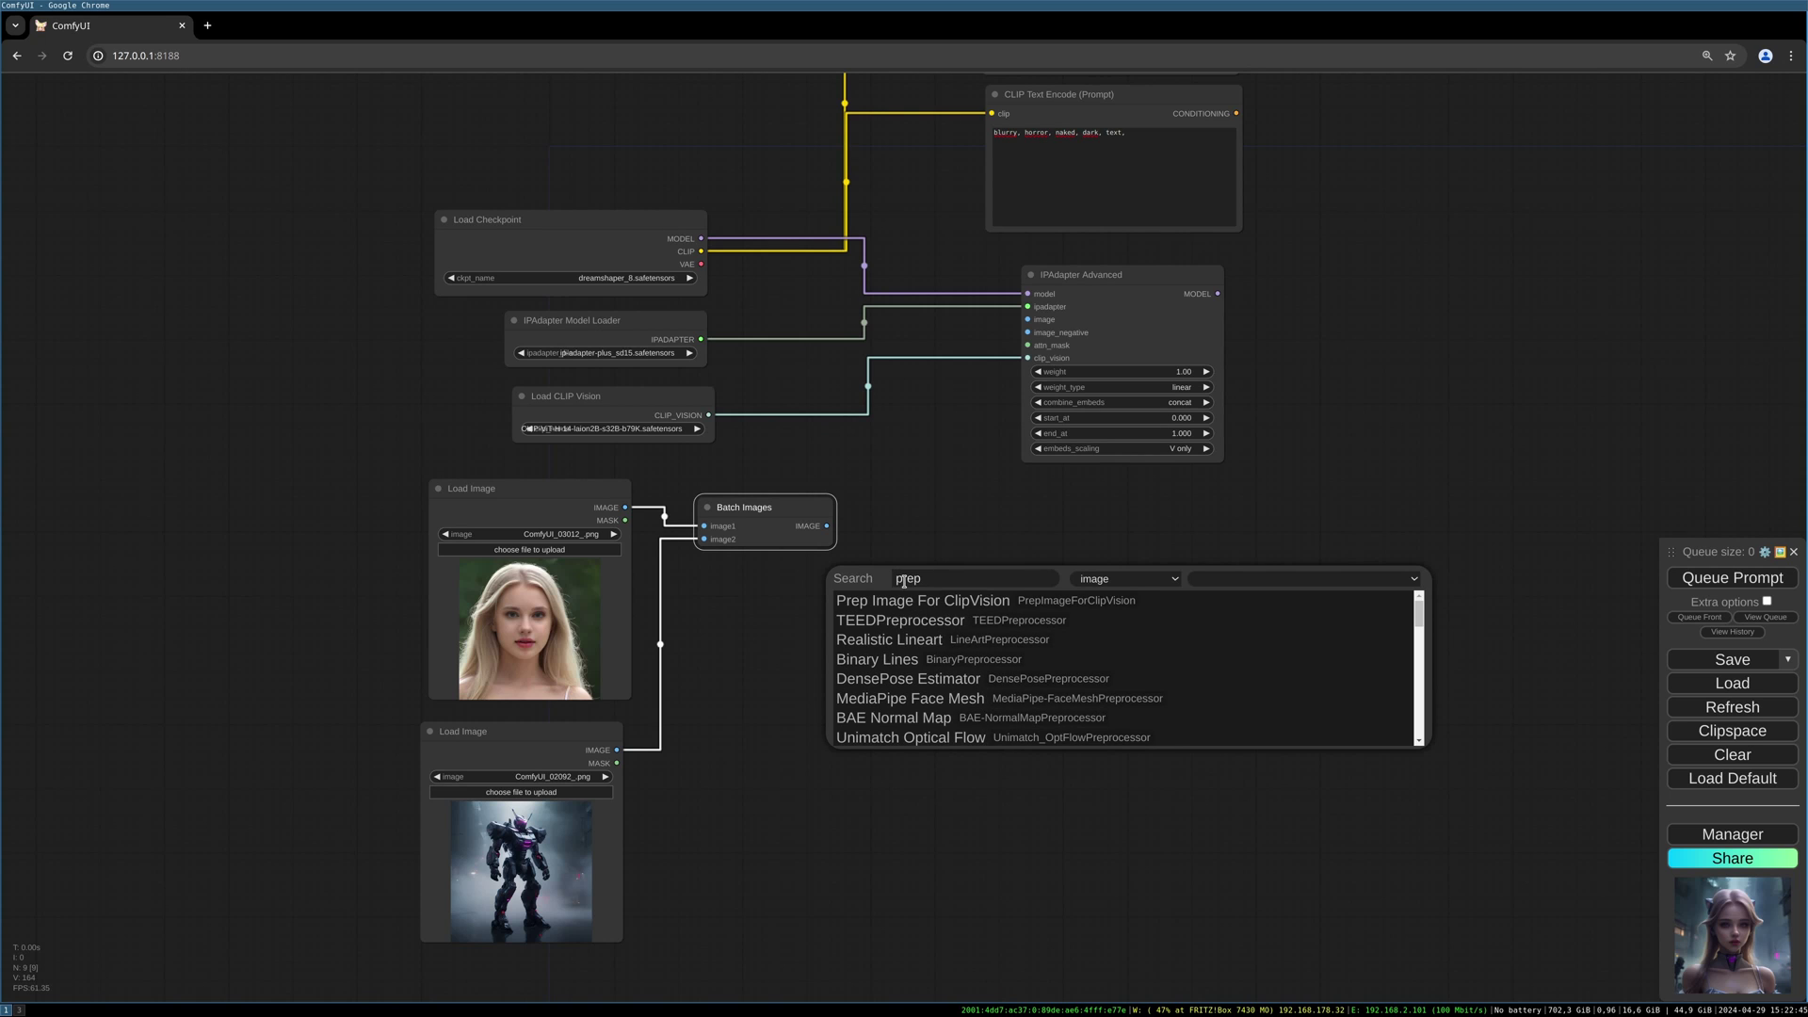
click(908, 603)
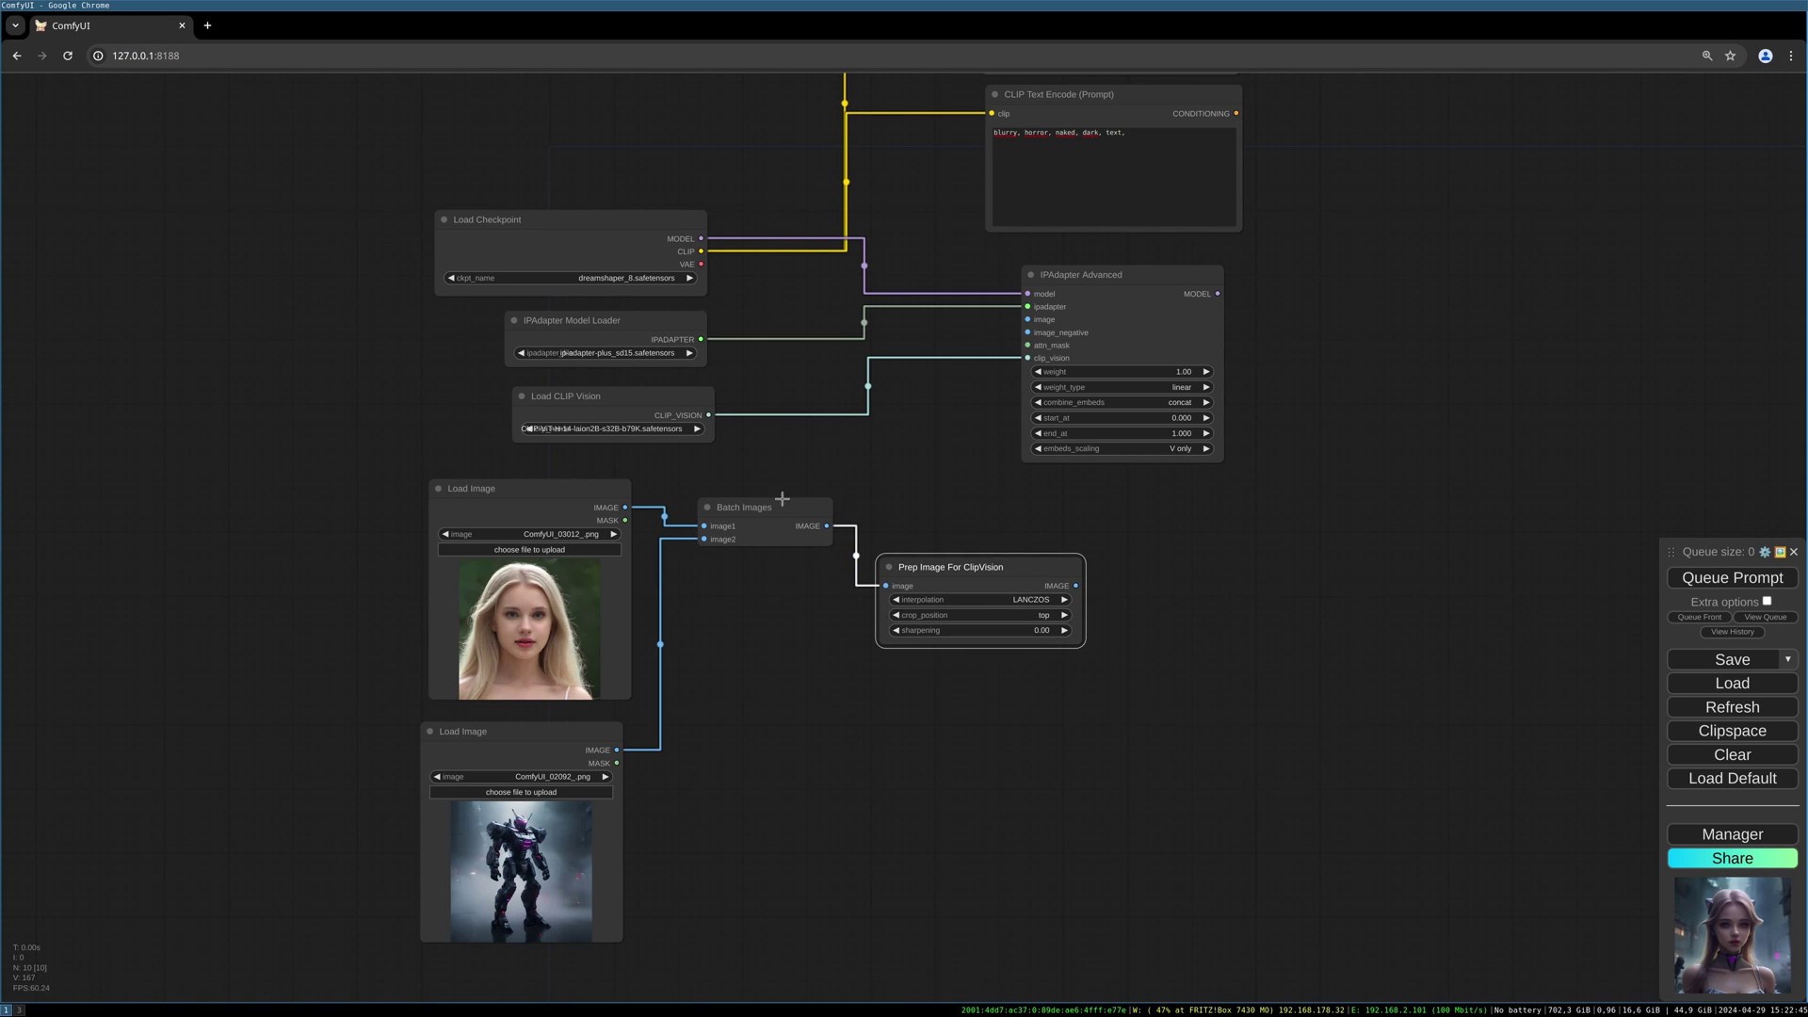
drag(782, 498, 767, 501)
drag(1026, 567, 1030, 325)
drag(984, 571, 925, 585)
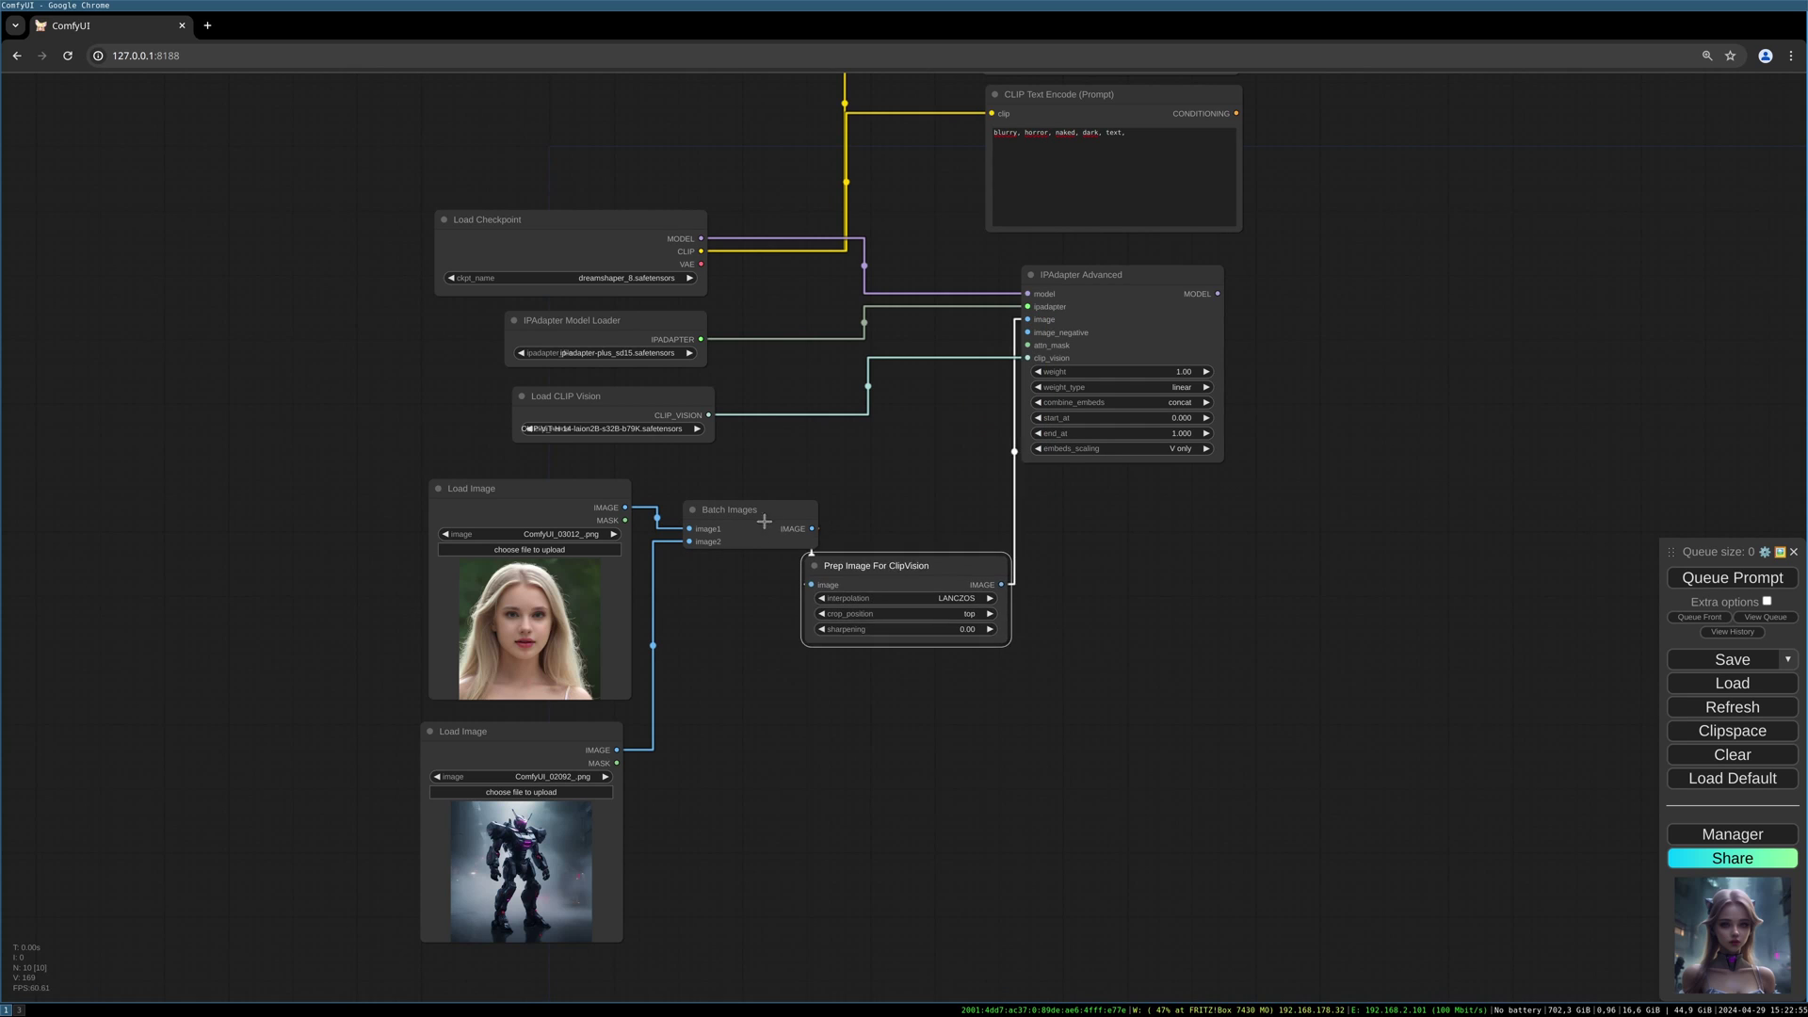
Rearrange both Load Image nodes, Batch Images and Prep Image For ClipVision into a tidy layout
drag(744, 509, 728, 484)
drag(896, 574, 826, 585)
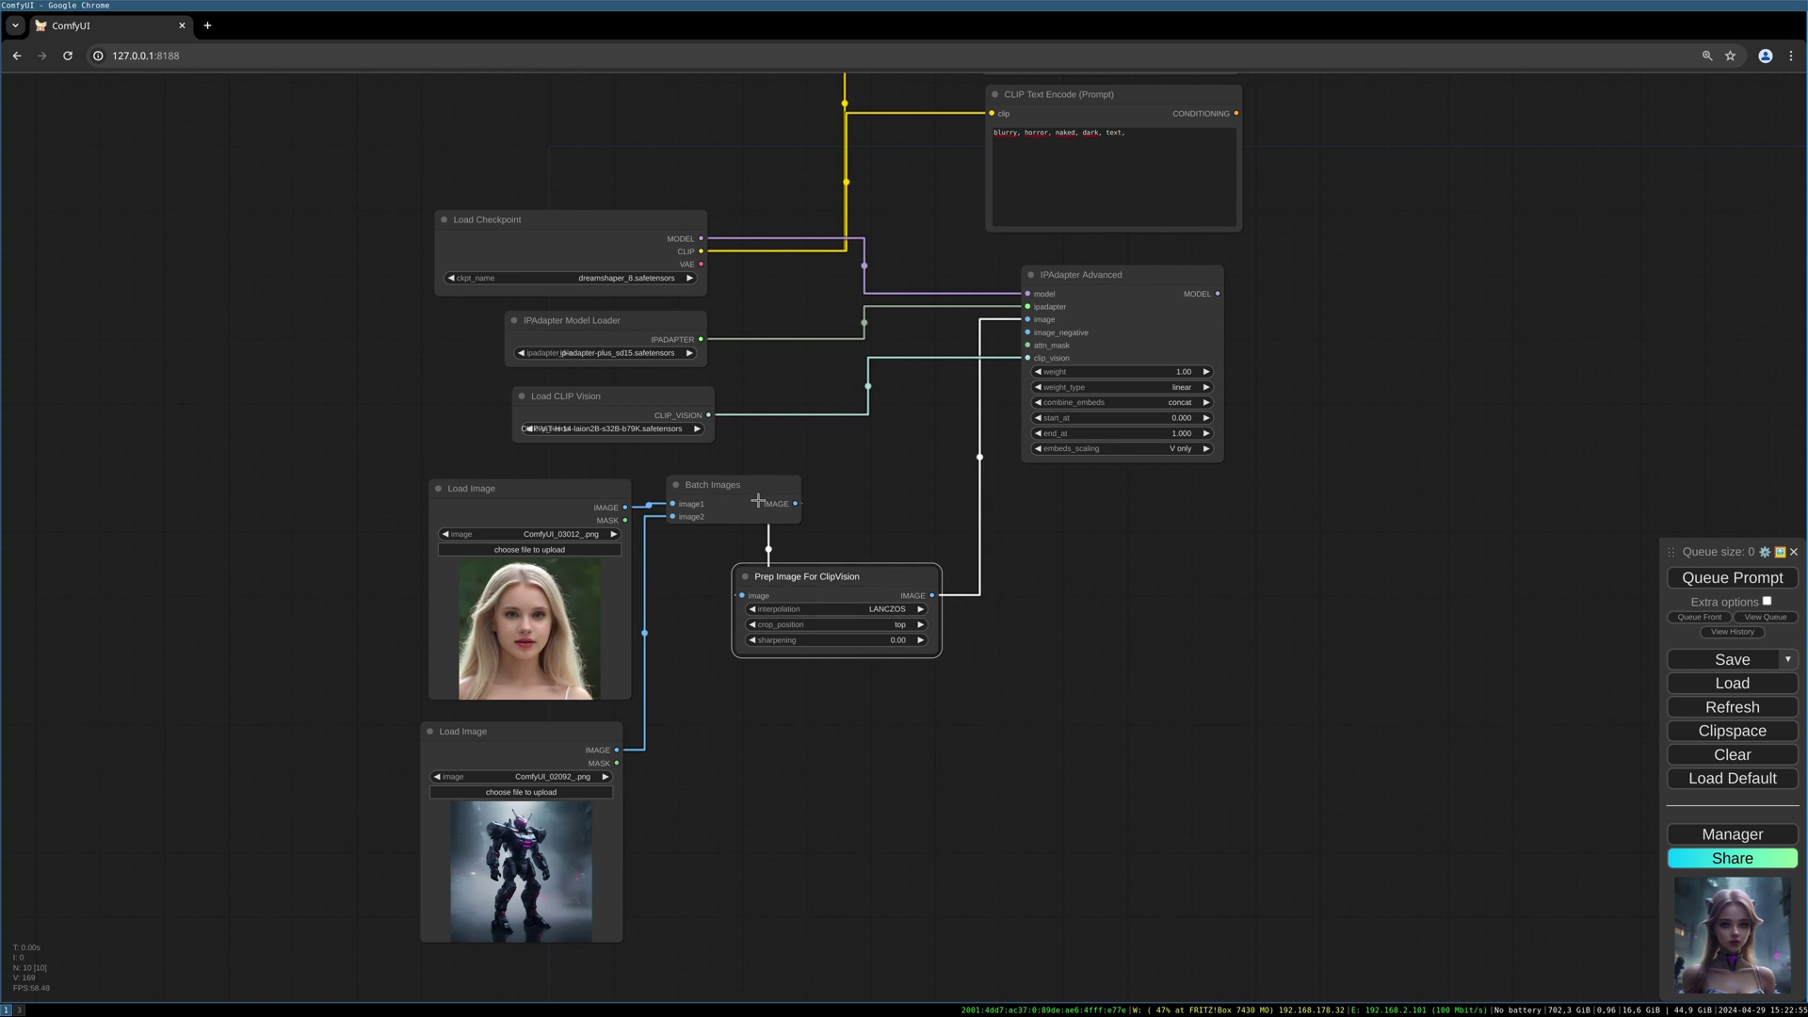
click(754, 497)
drag(464, 509, 320, 505)
drag(527, 732, 341, 717)
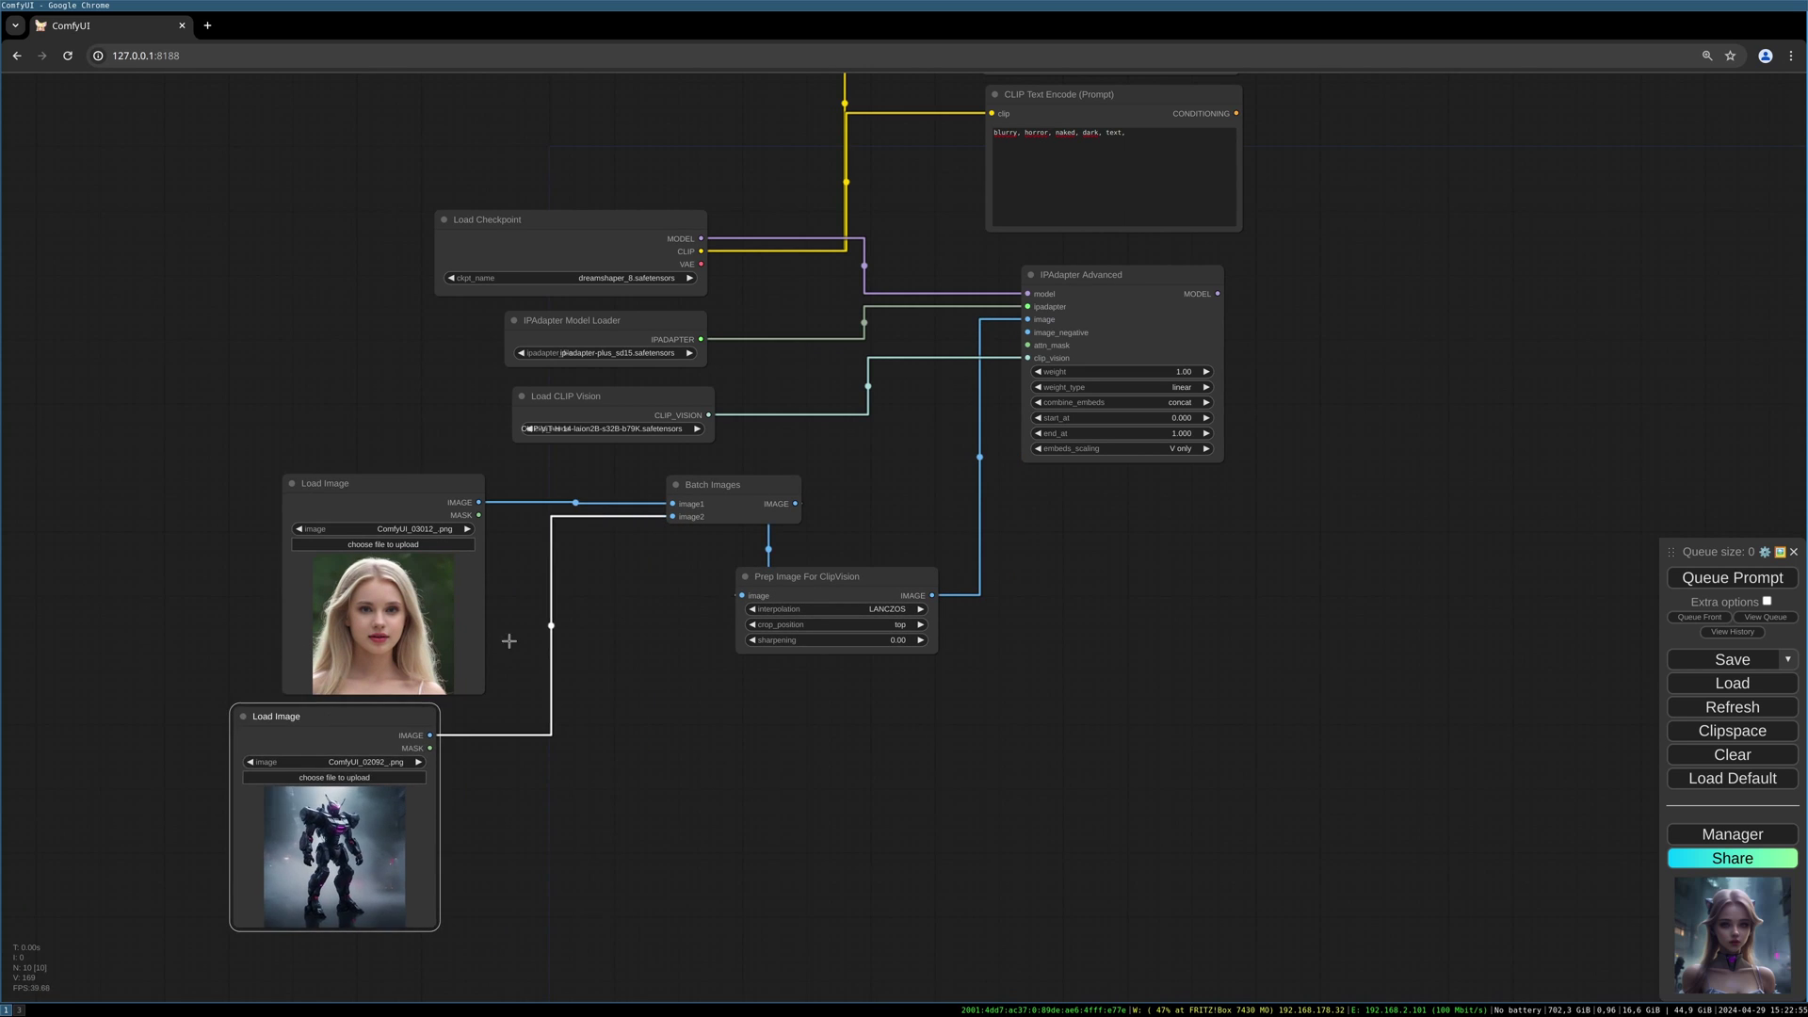
drag(741, 497, 615, 525)
drag(820, 576, 807, 477)
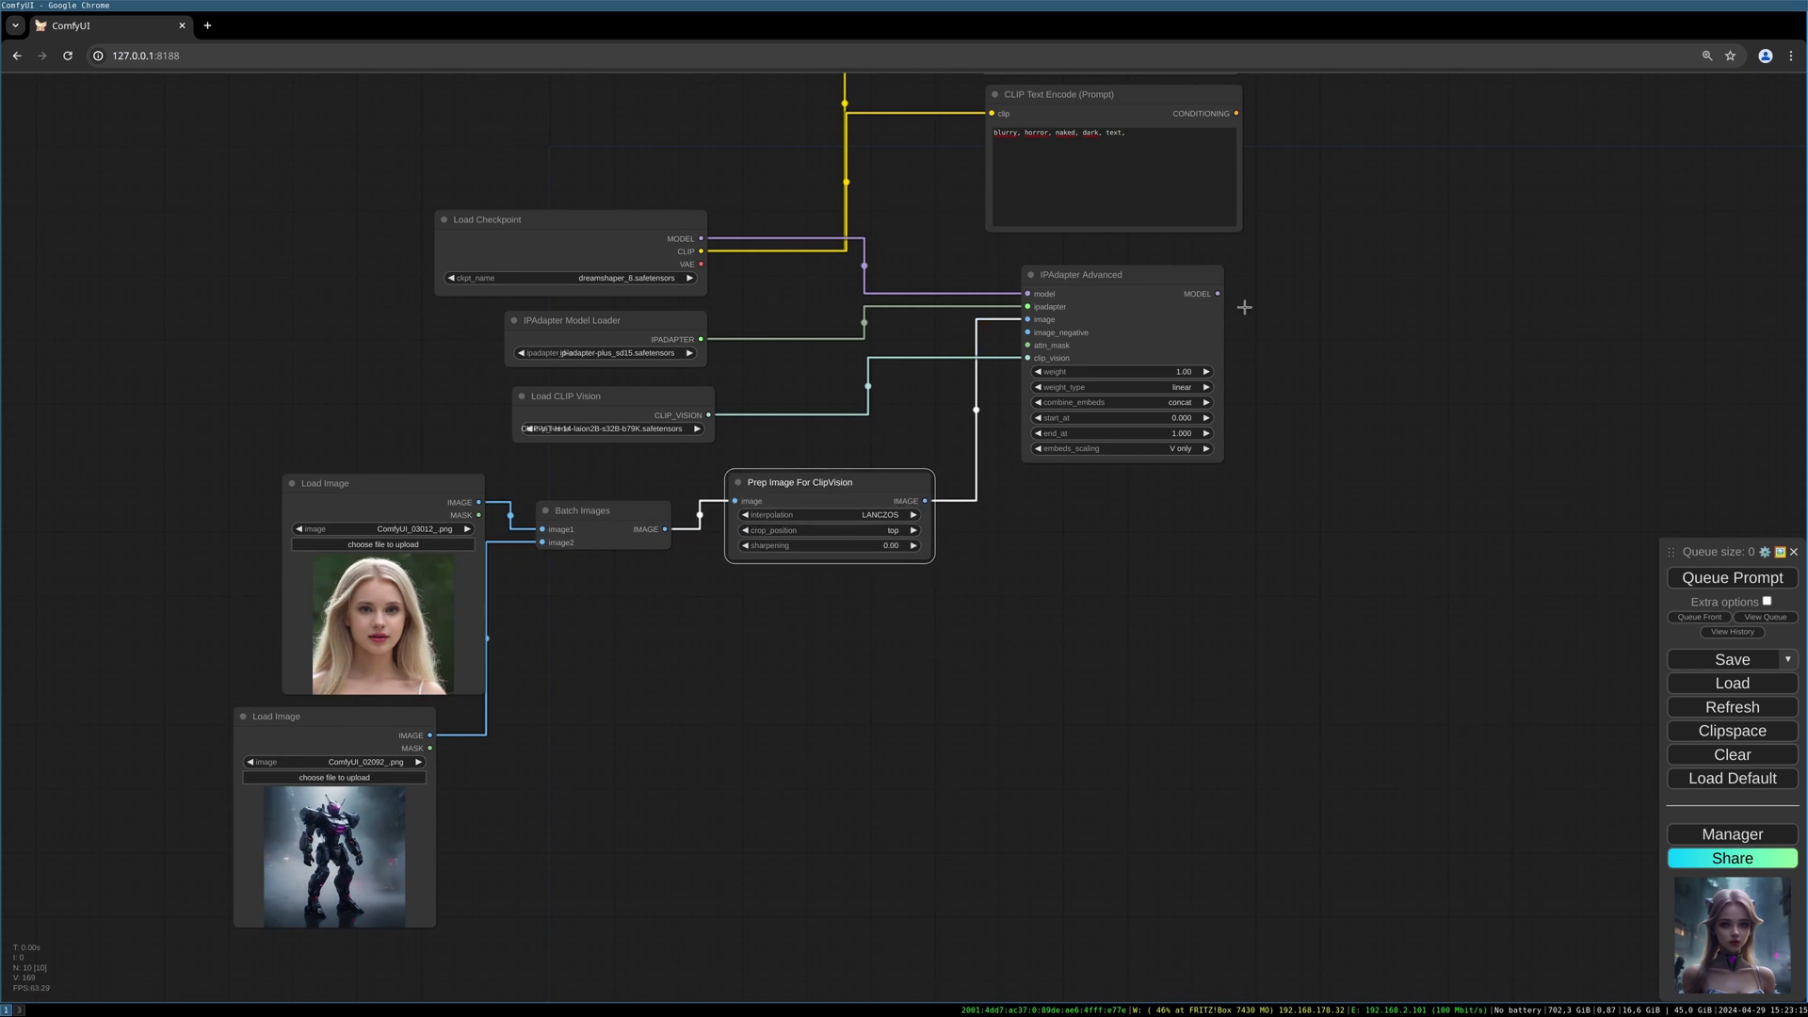
drag(1243, 308, 1232, 198)
Add a KSampler from IPAdapter's MODEL and connect the two prompts as positive and negative
click(1209, 376)
drag(1165, 140, 1160, 260)
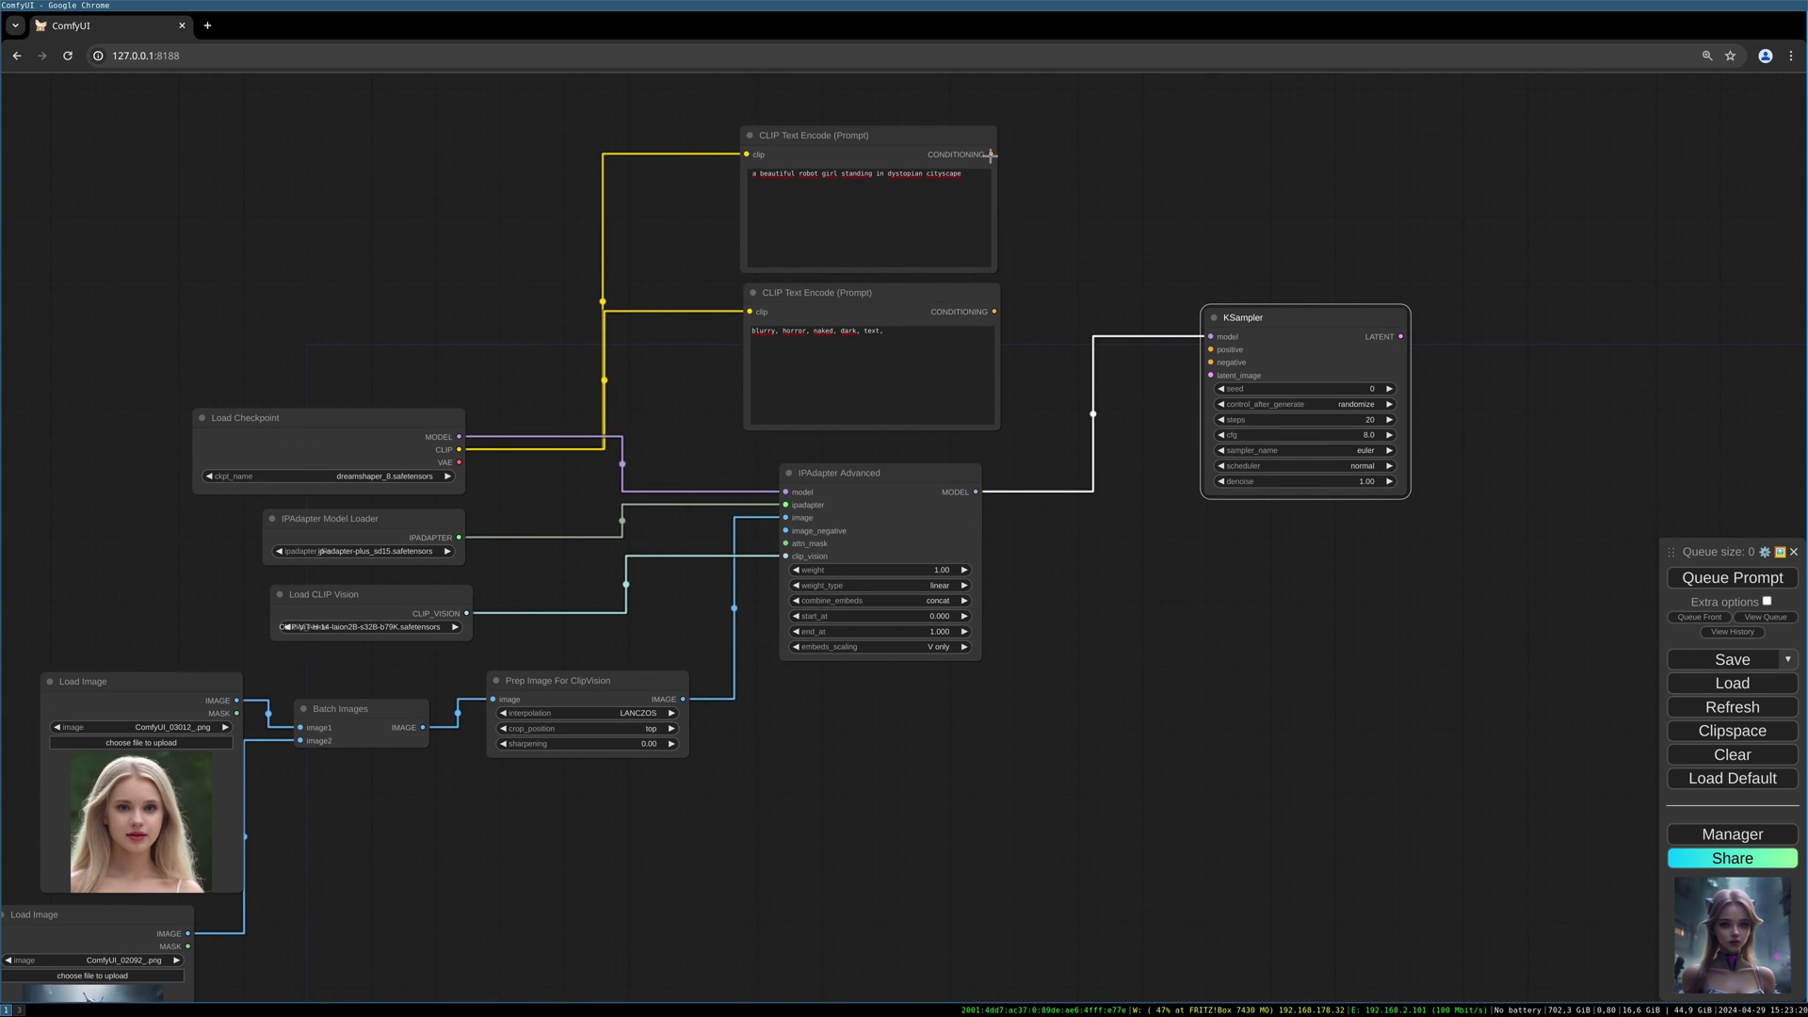
drag(990, 154, 1211, 349)
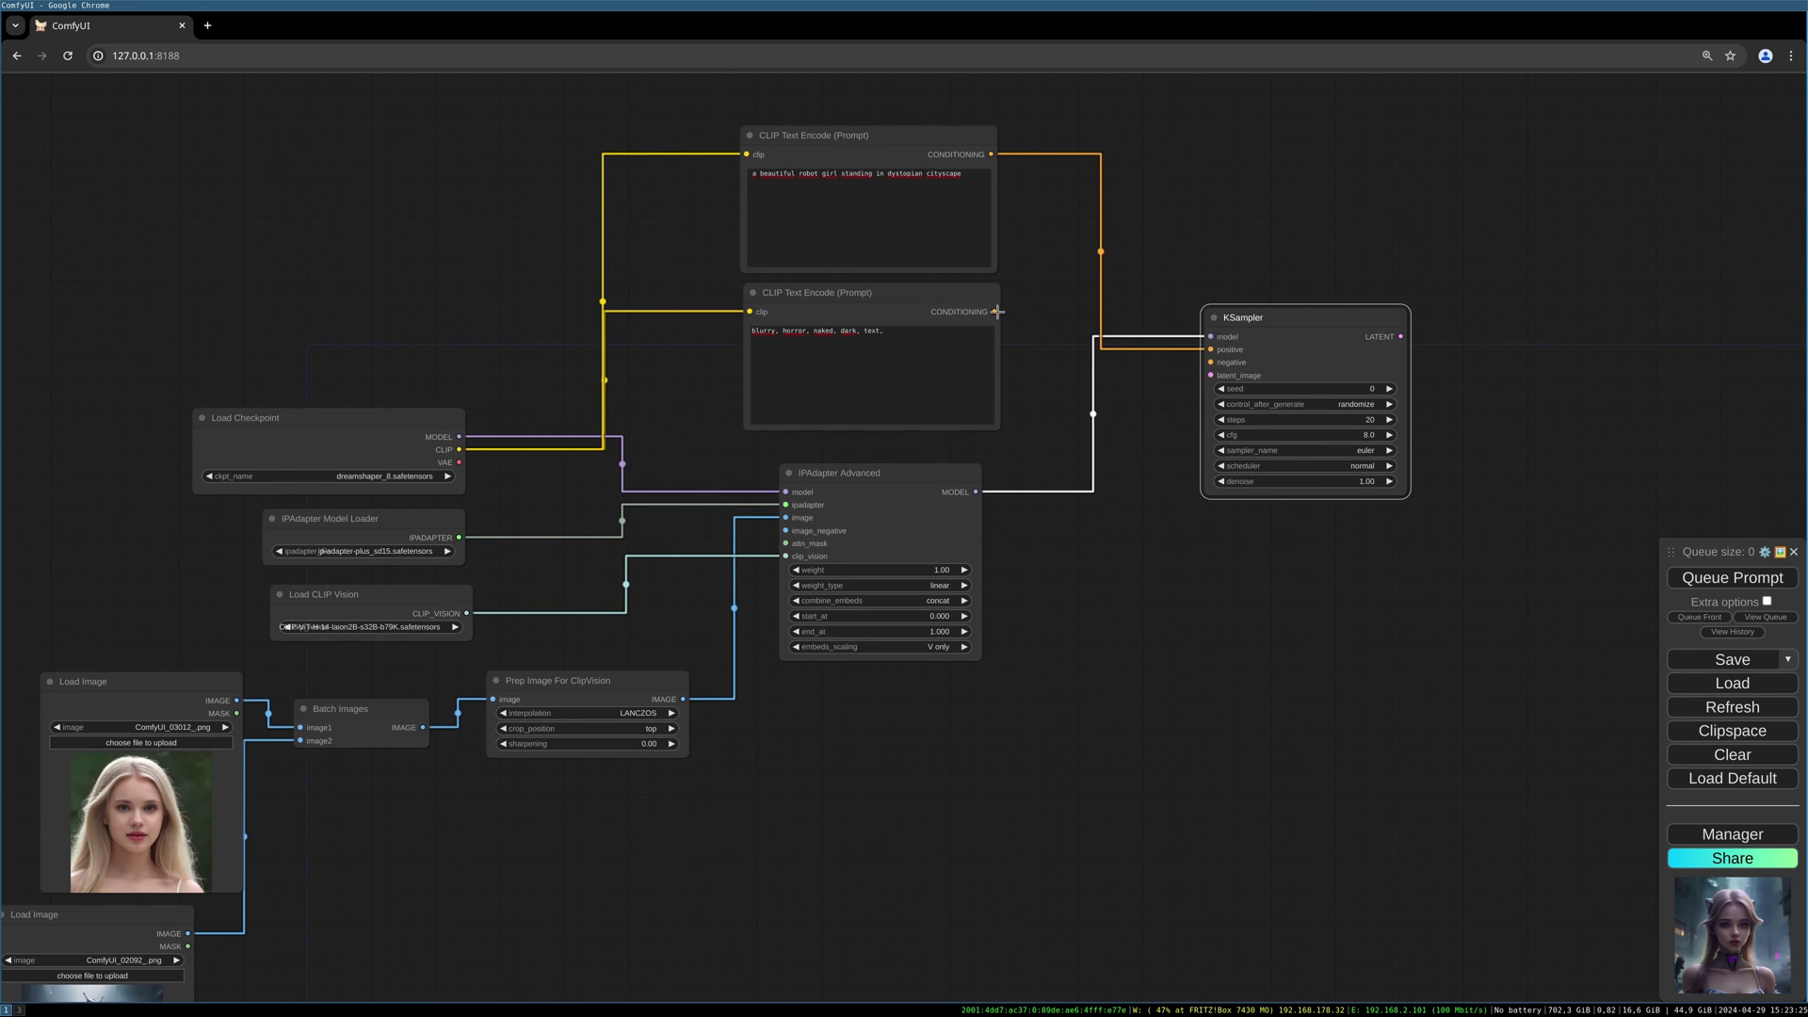
drag(997, 312, 1211, 362)
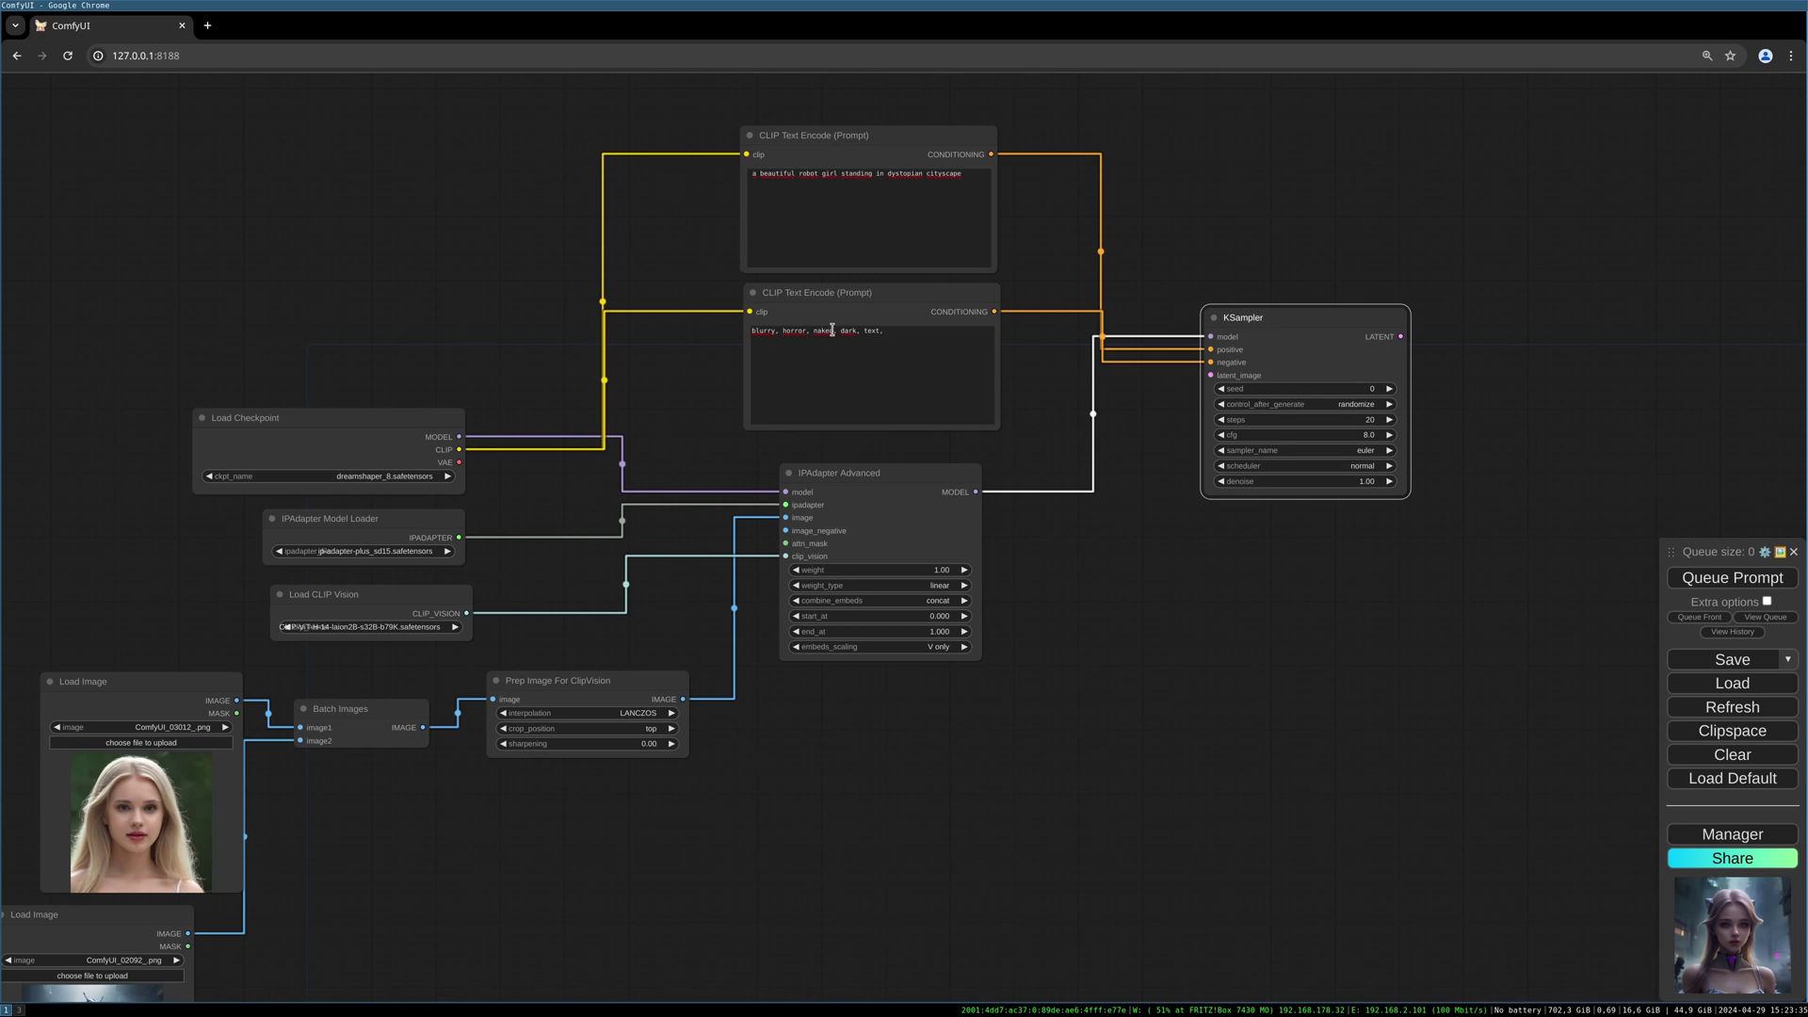
Append 'watermark' to the negative prompt so it ends 'text, watermark'
click(908, 335)
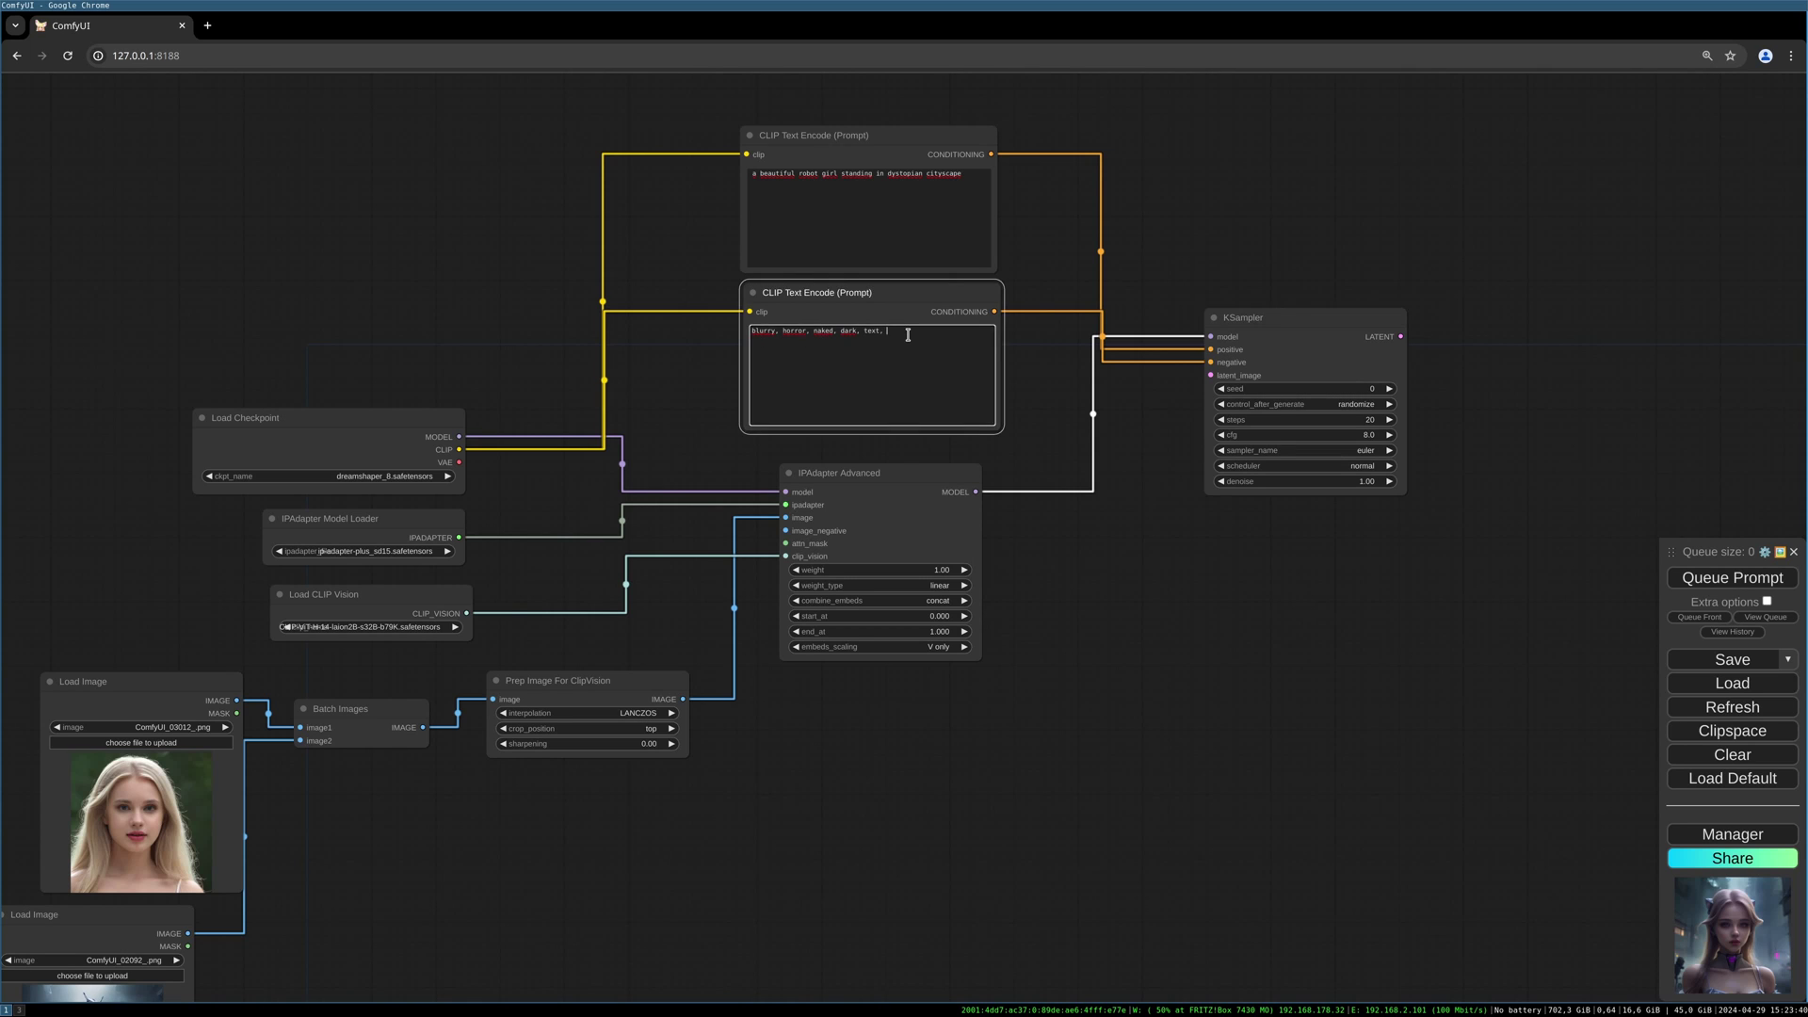
text(watermark)
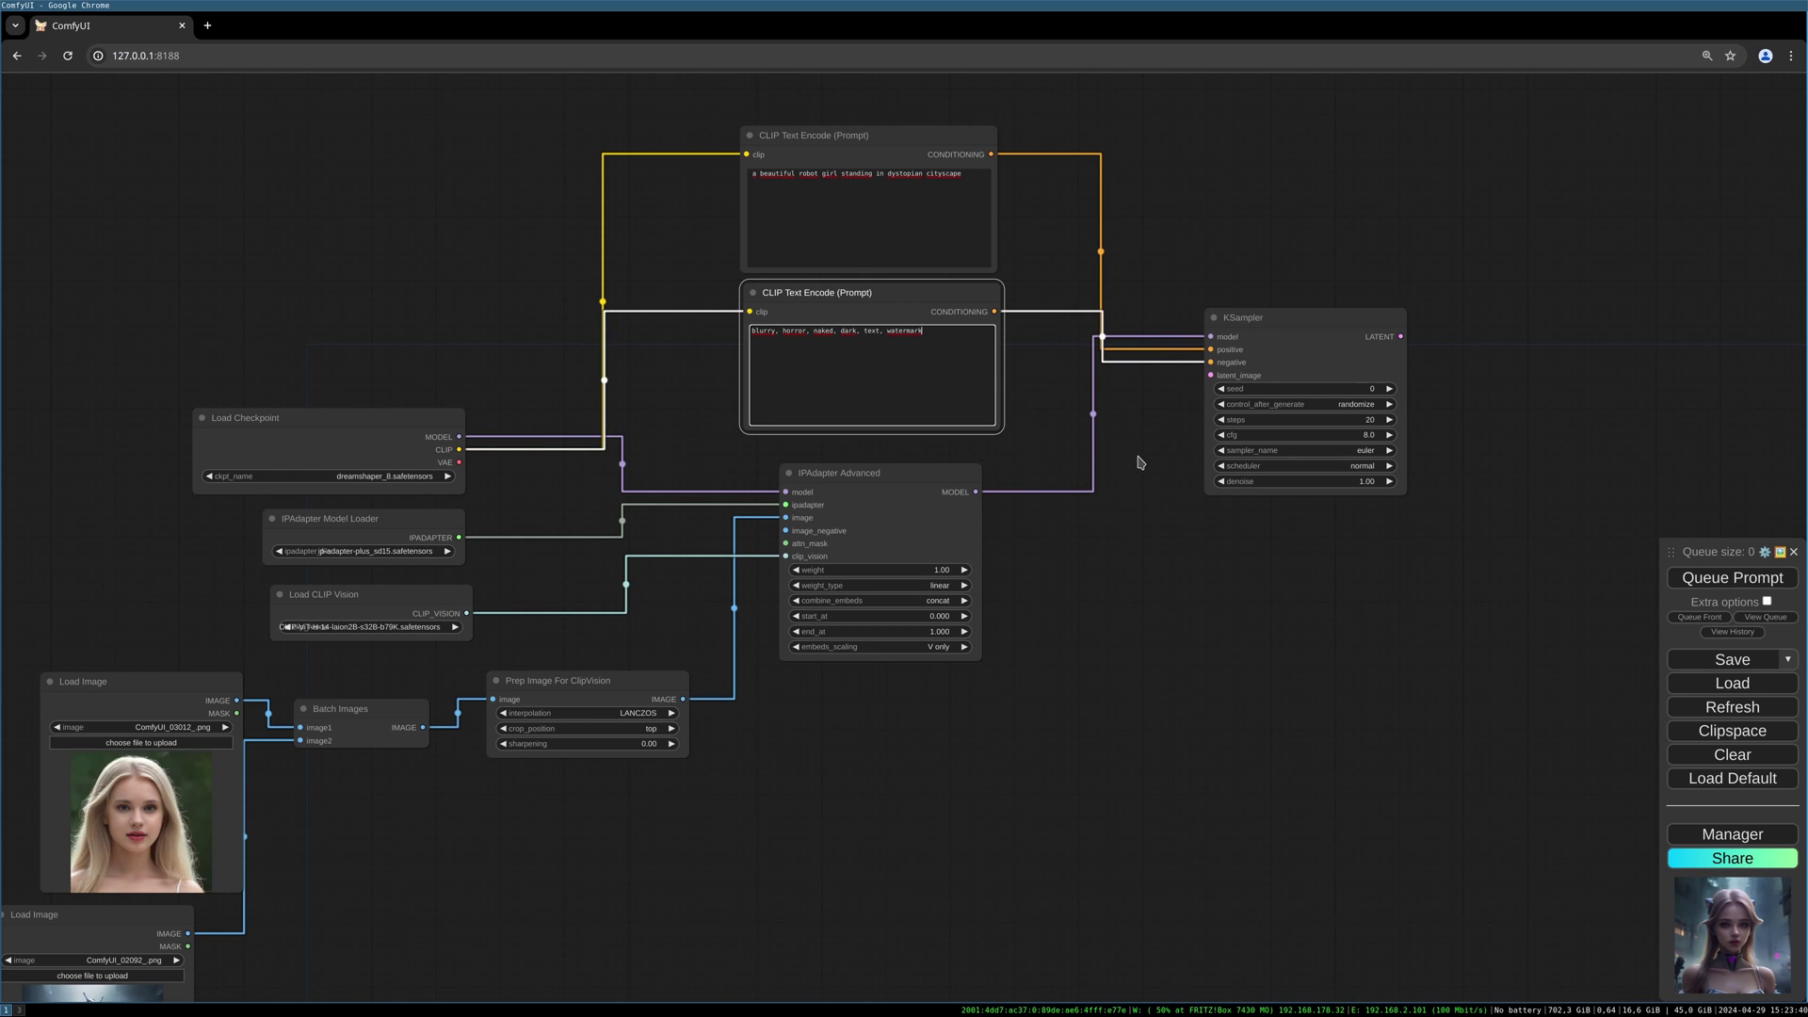
click(1139, 462)
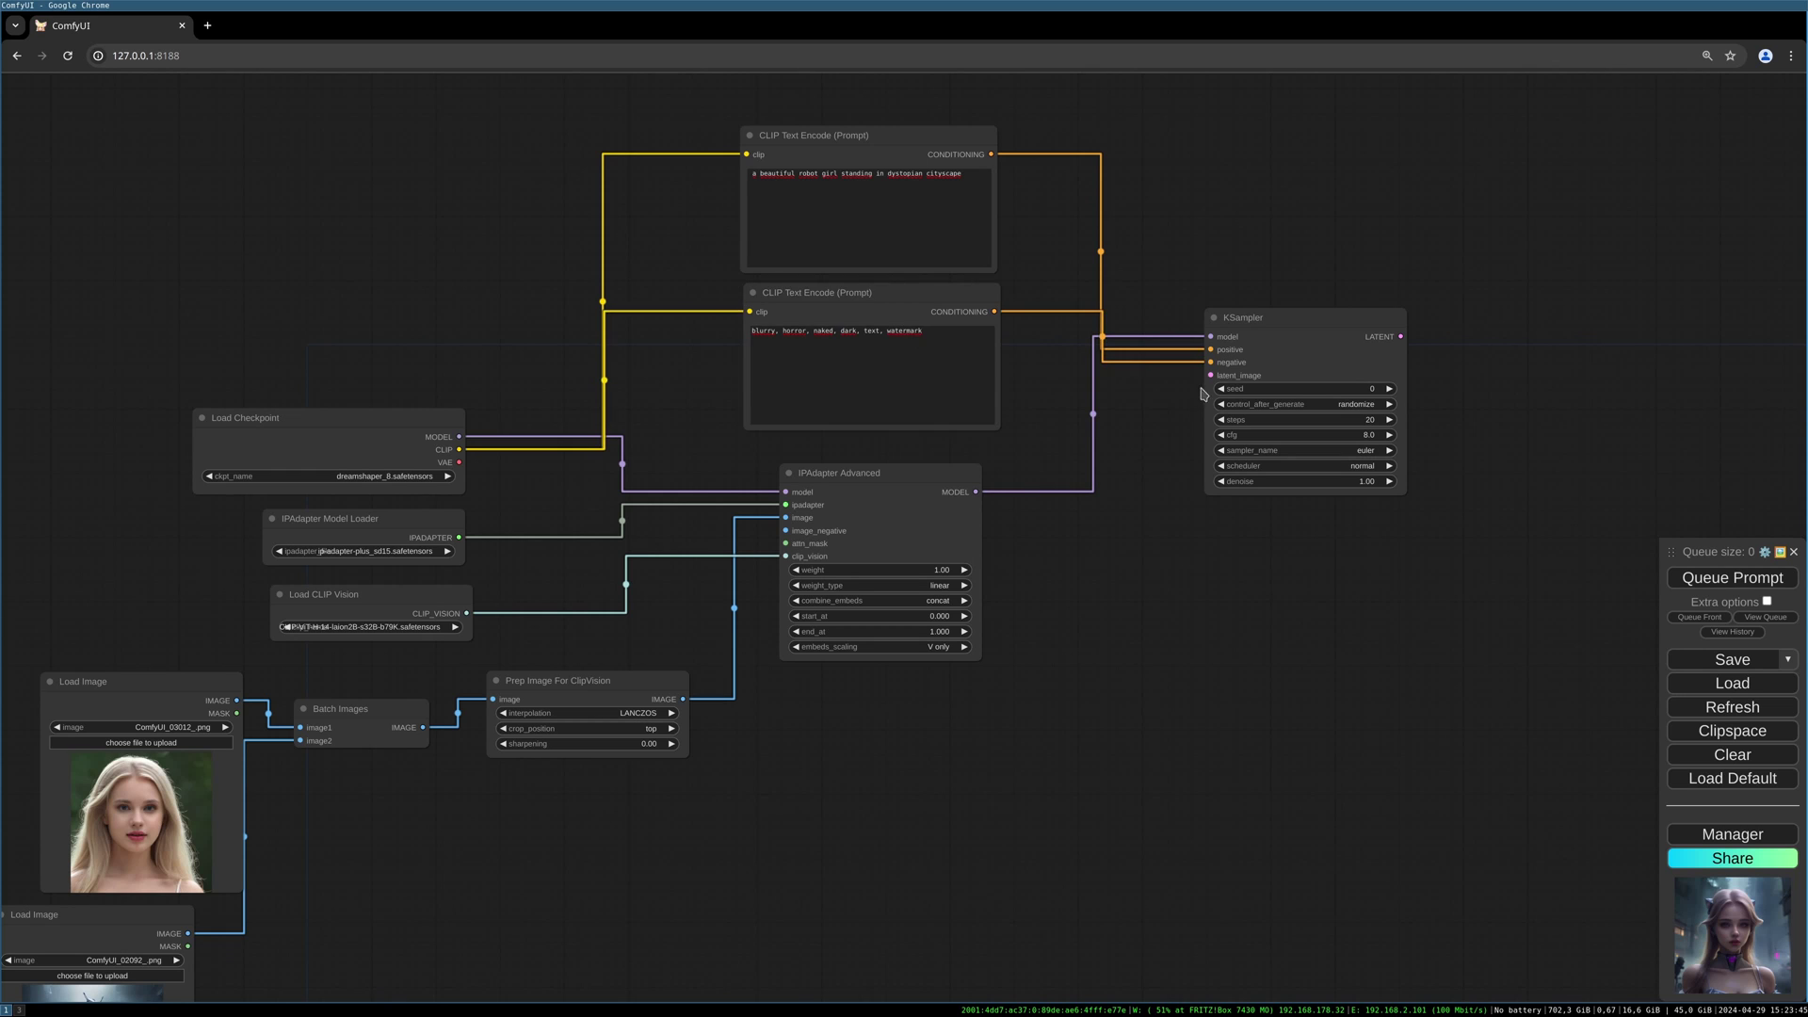
Feed the KSampler's latent input from a new 512×512 Empty Latent Image
drag(1211, 374, 984, 739)
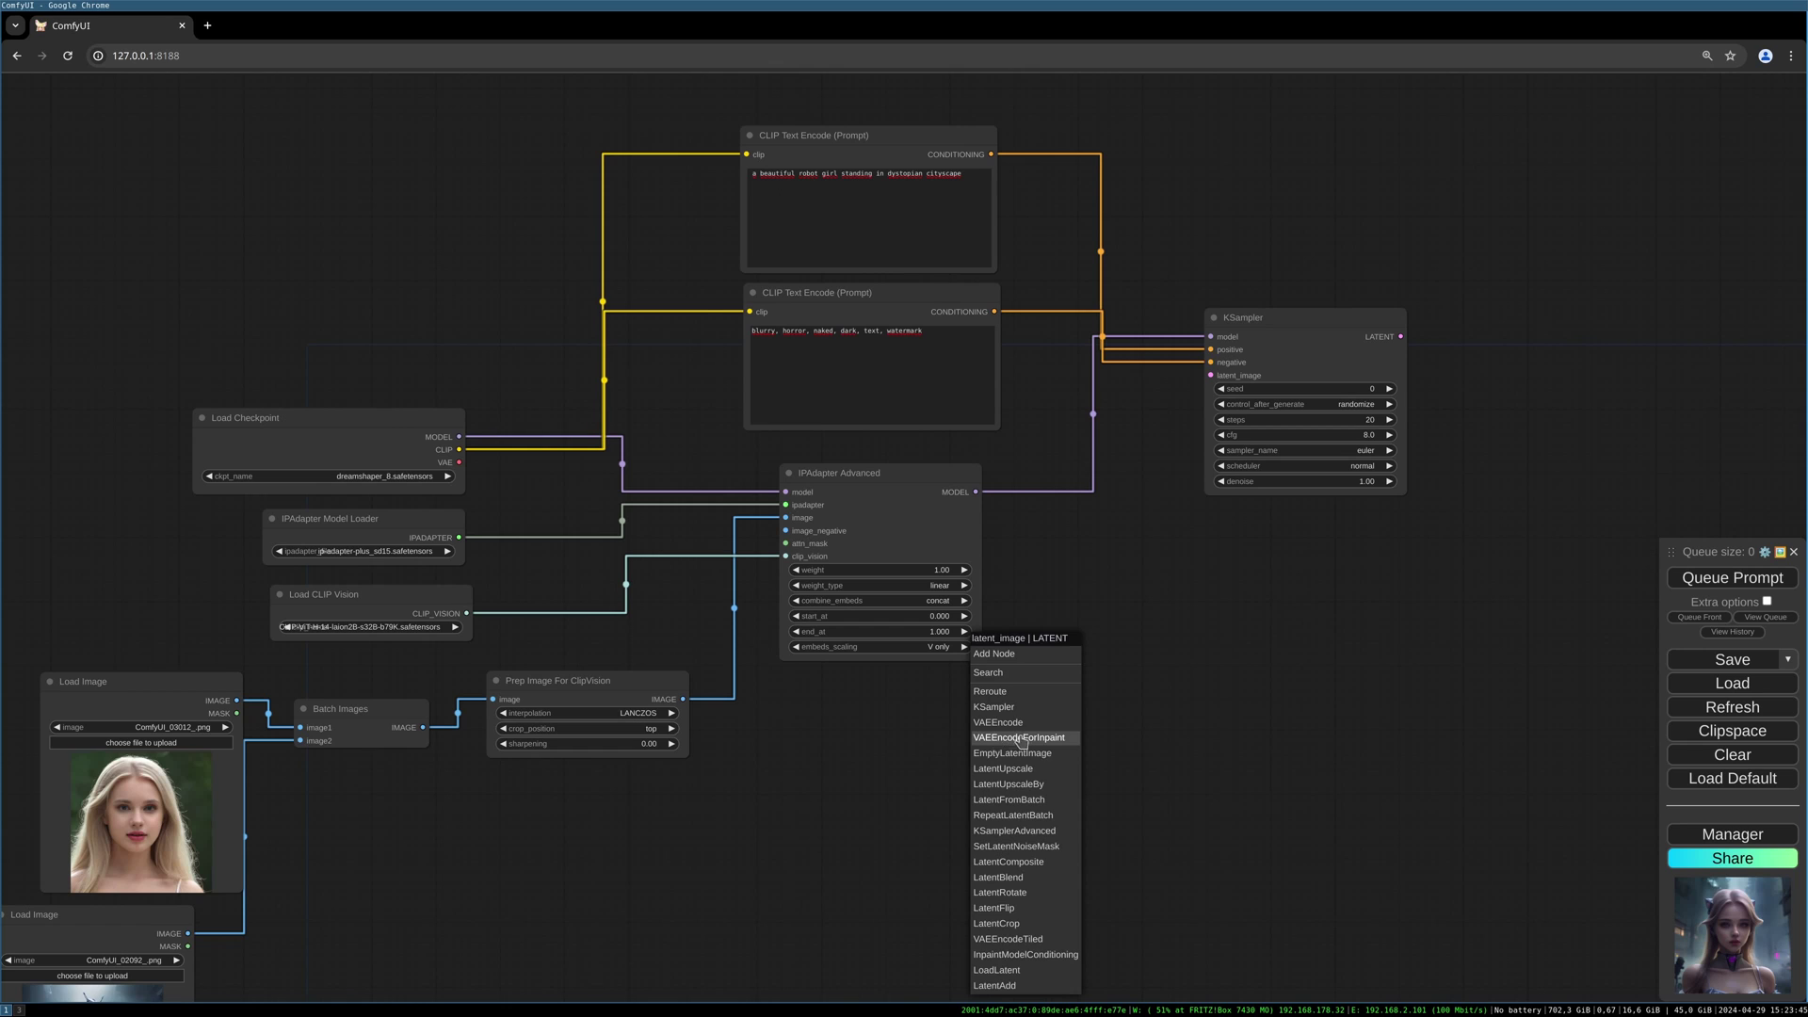
click(1025, 753)
drag(1098, 731, 918, 723)
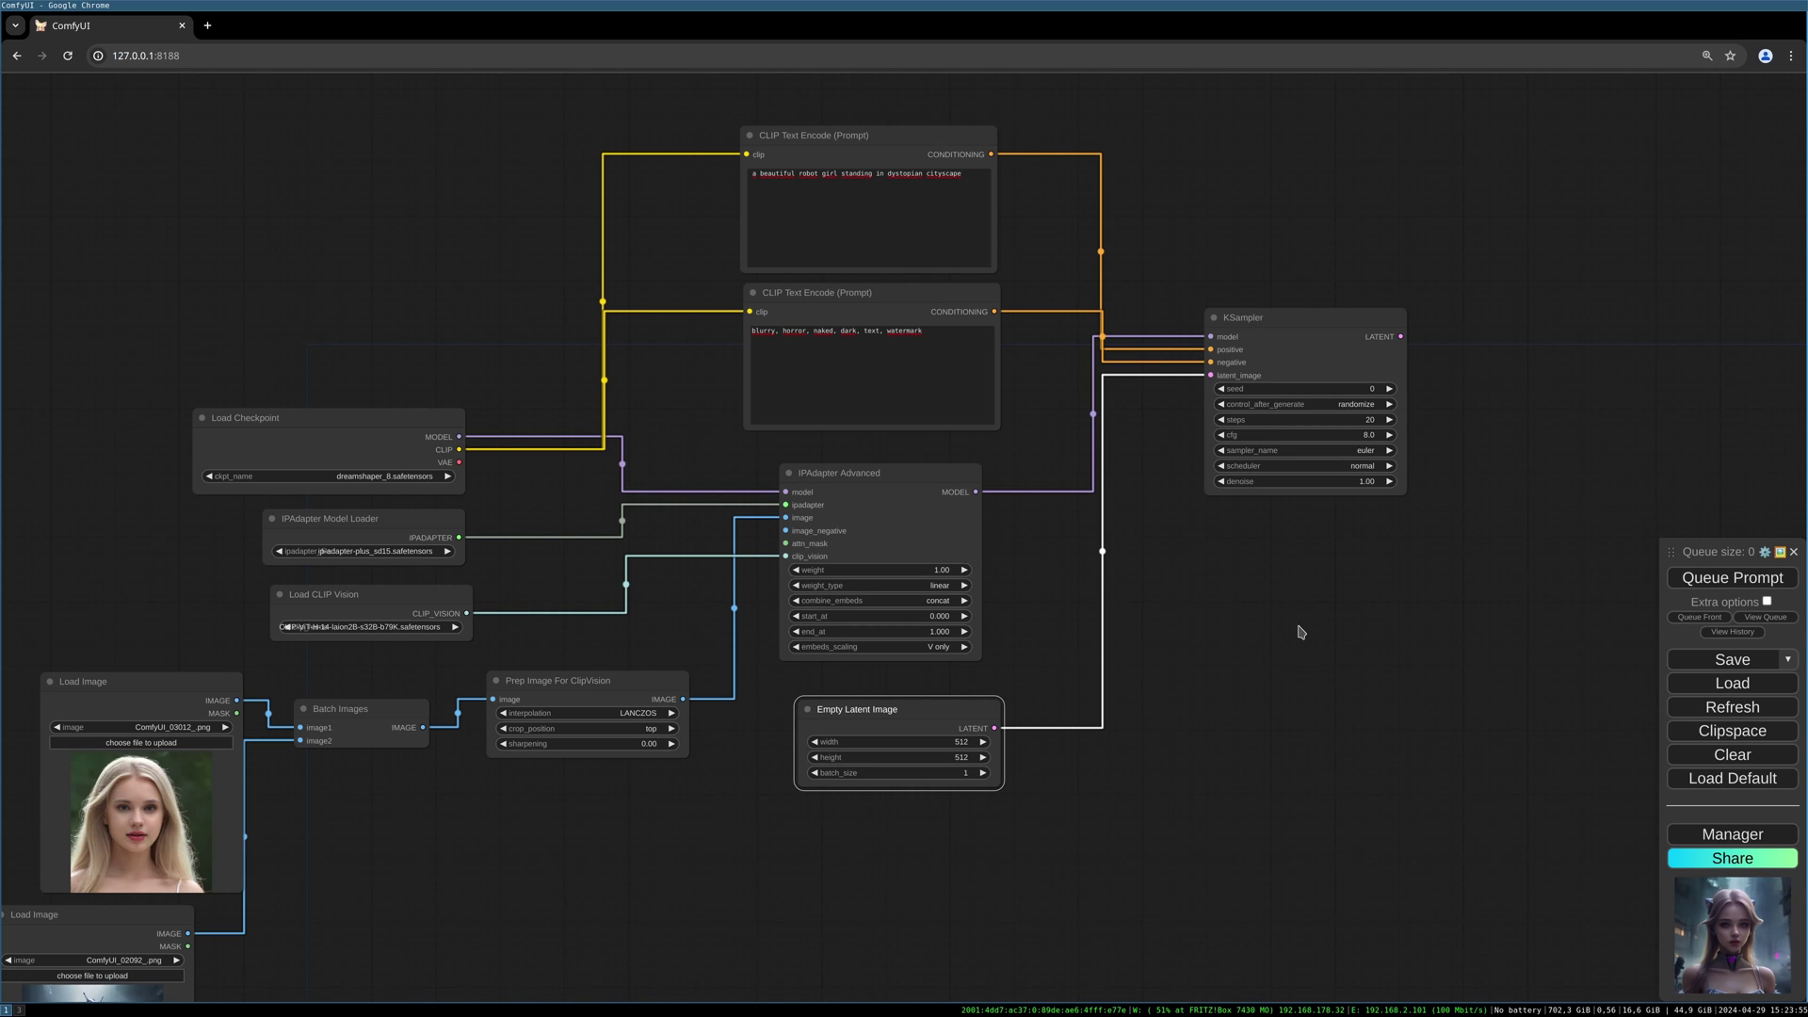
Decode the KSampler output with a VAE Decode using the checkpoint's VAE
drag(1465, 364, 1178, 403)
click(1234, 488)
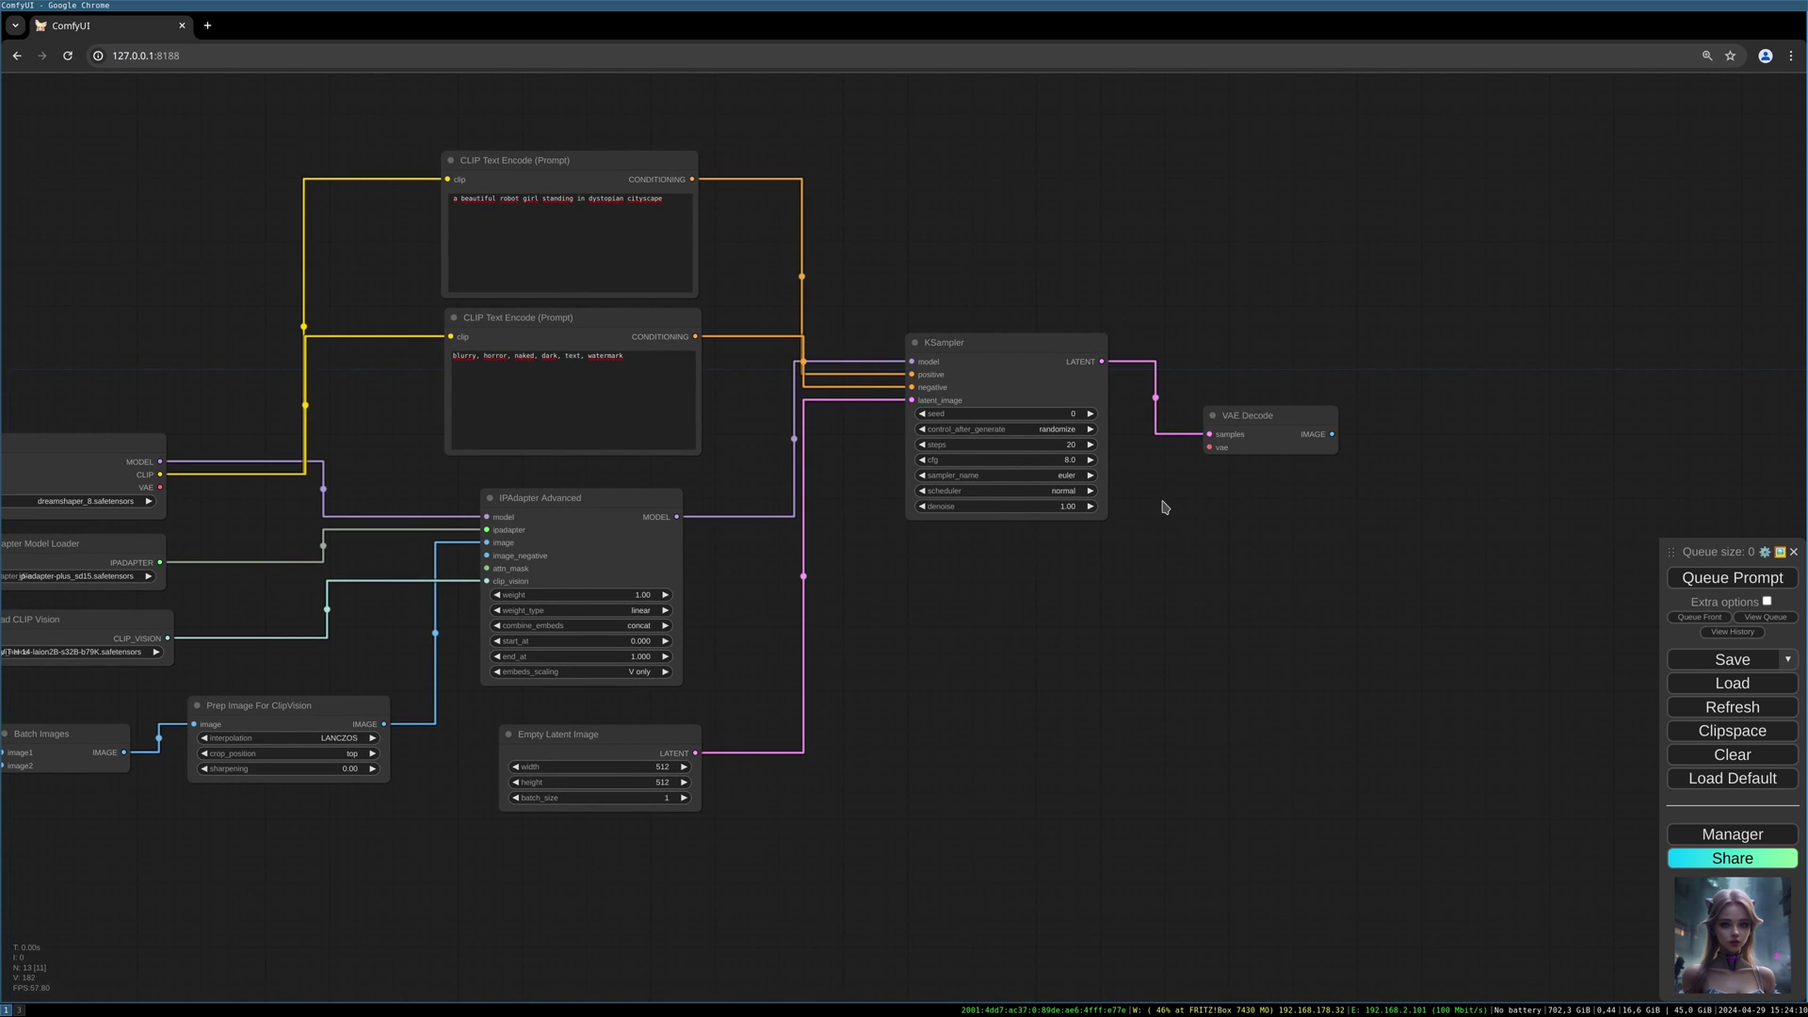
drag(1162, 505, 1364, 523)
drag(368, 504, 1411, 463)
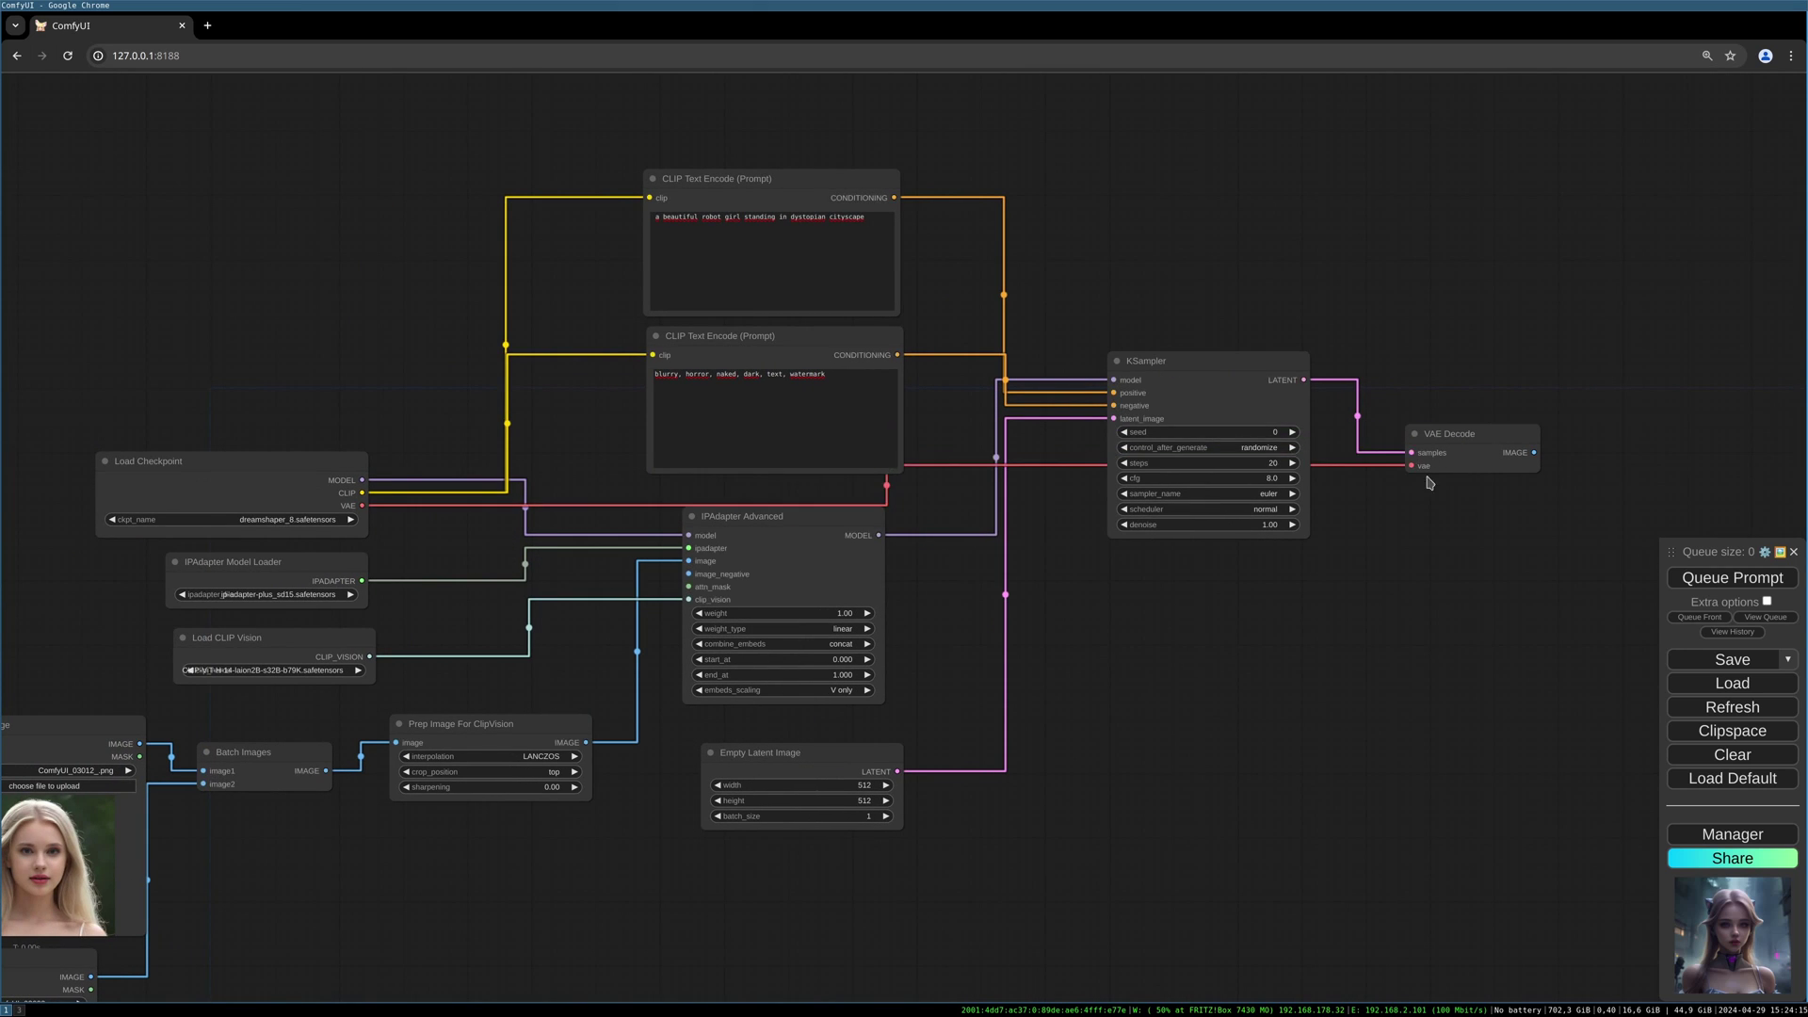
drag(1514, 531, 1298, 533)
Send the decoded image to a new Save Image node and adjust the Load Image positions
drag(1320, 458, 1529, 392)
click(1533, 478)
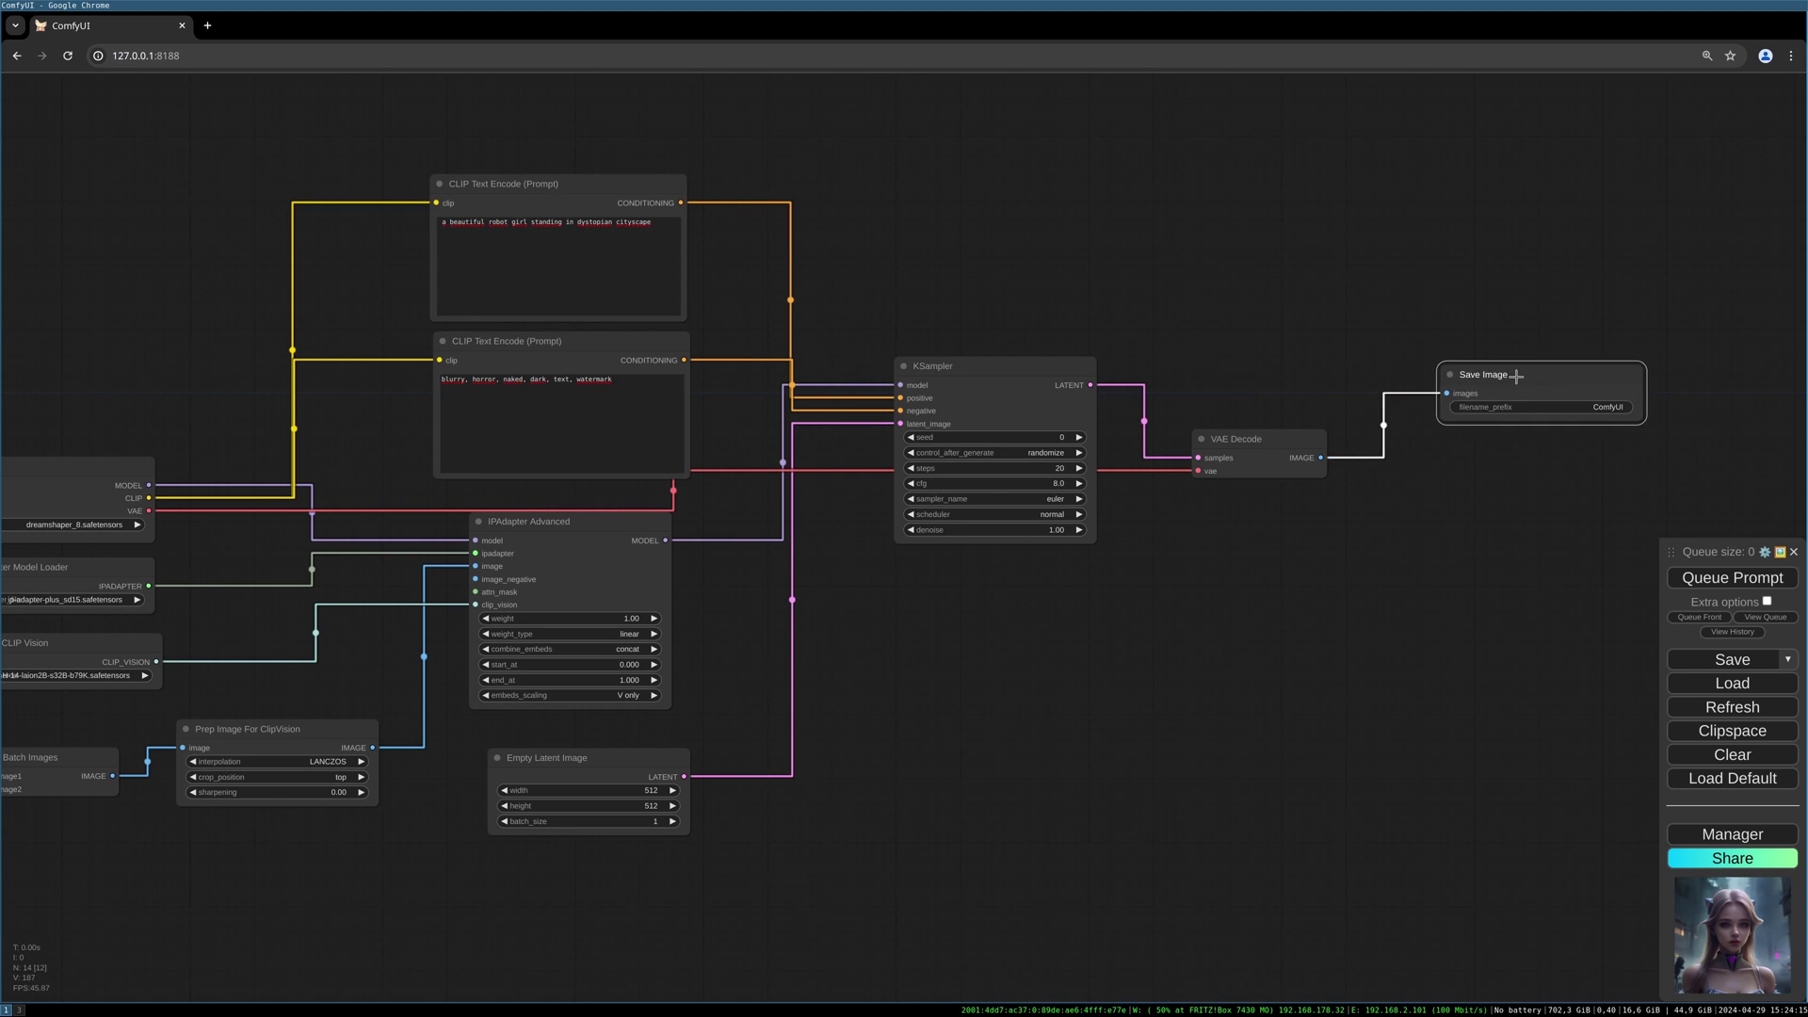
scroll(1528, 393, down, 2)
drag(195, 867, 242, 862)
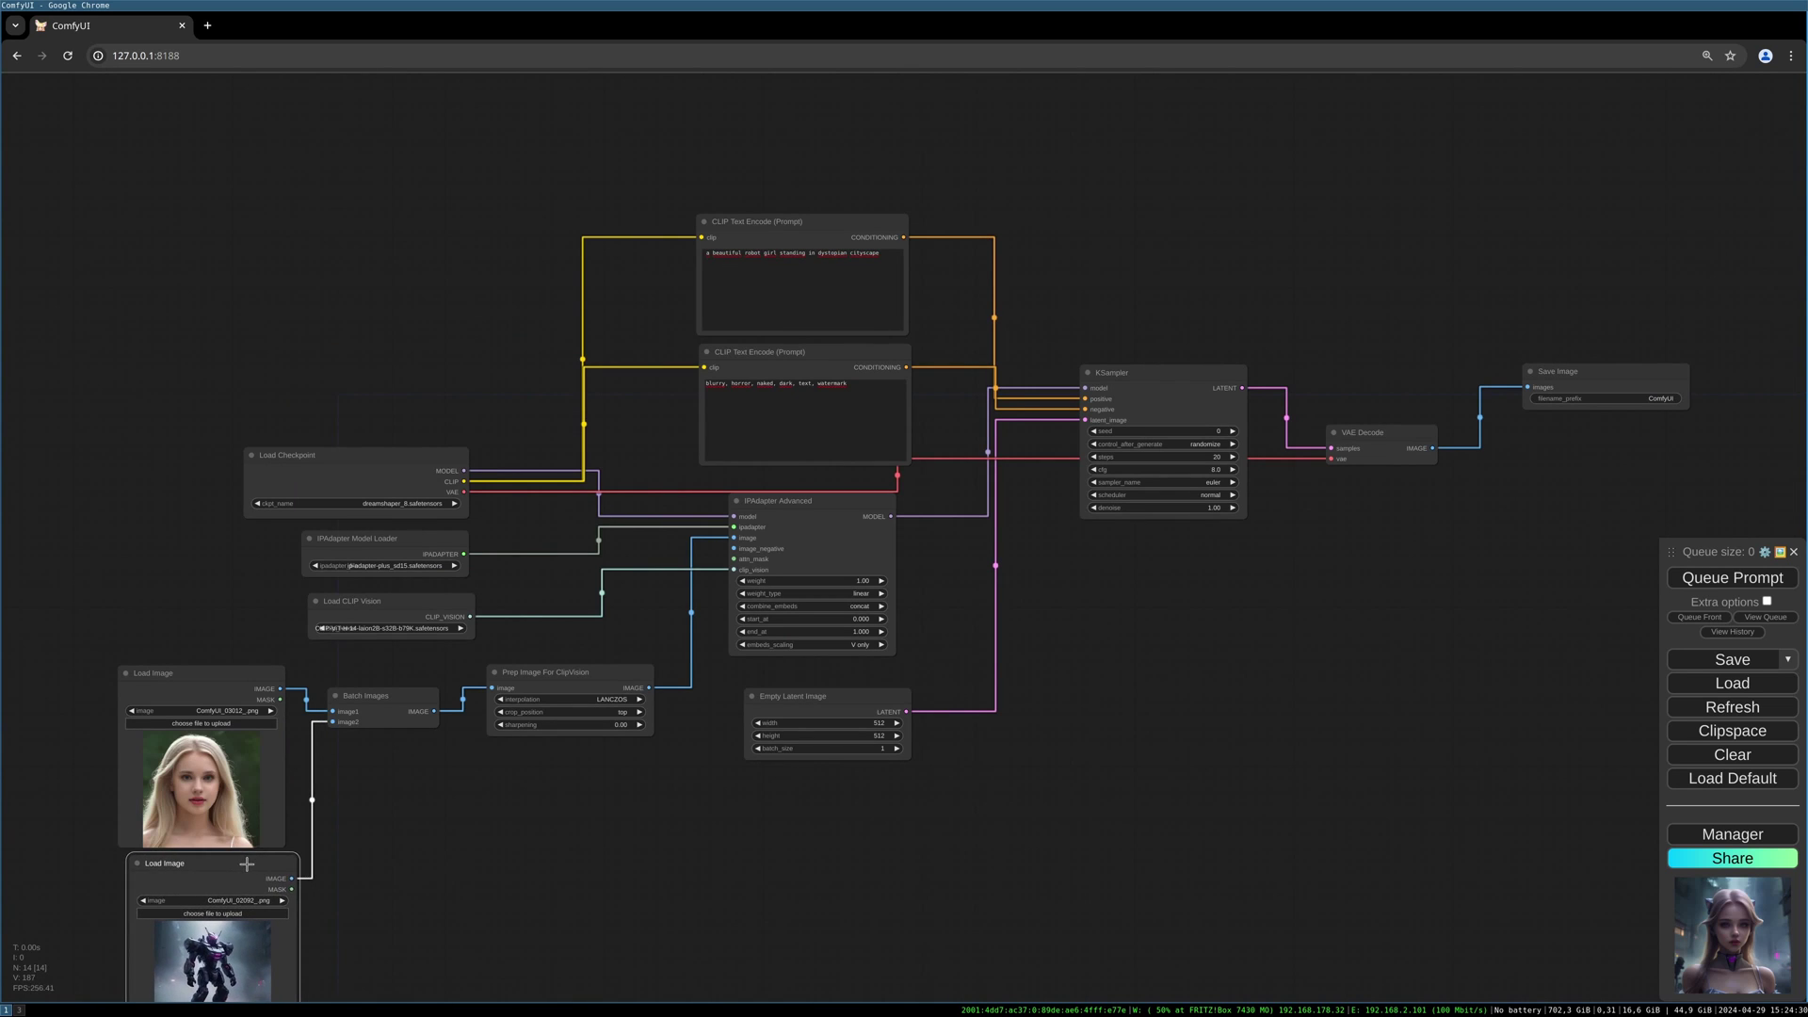
drag(237, 705, 243, 685)
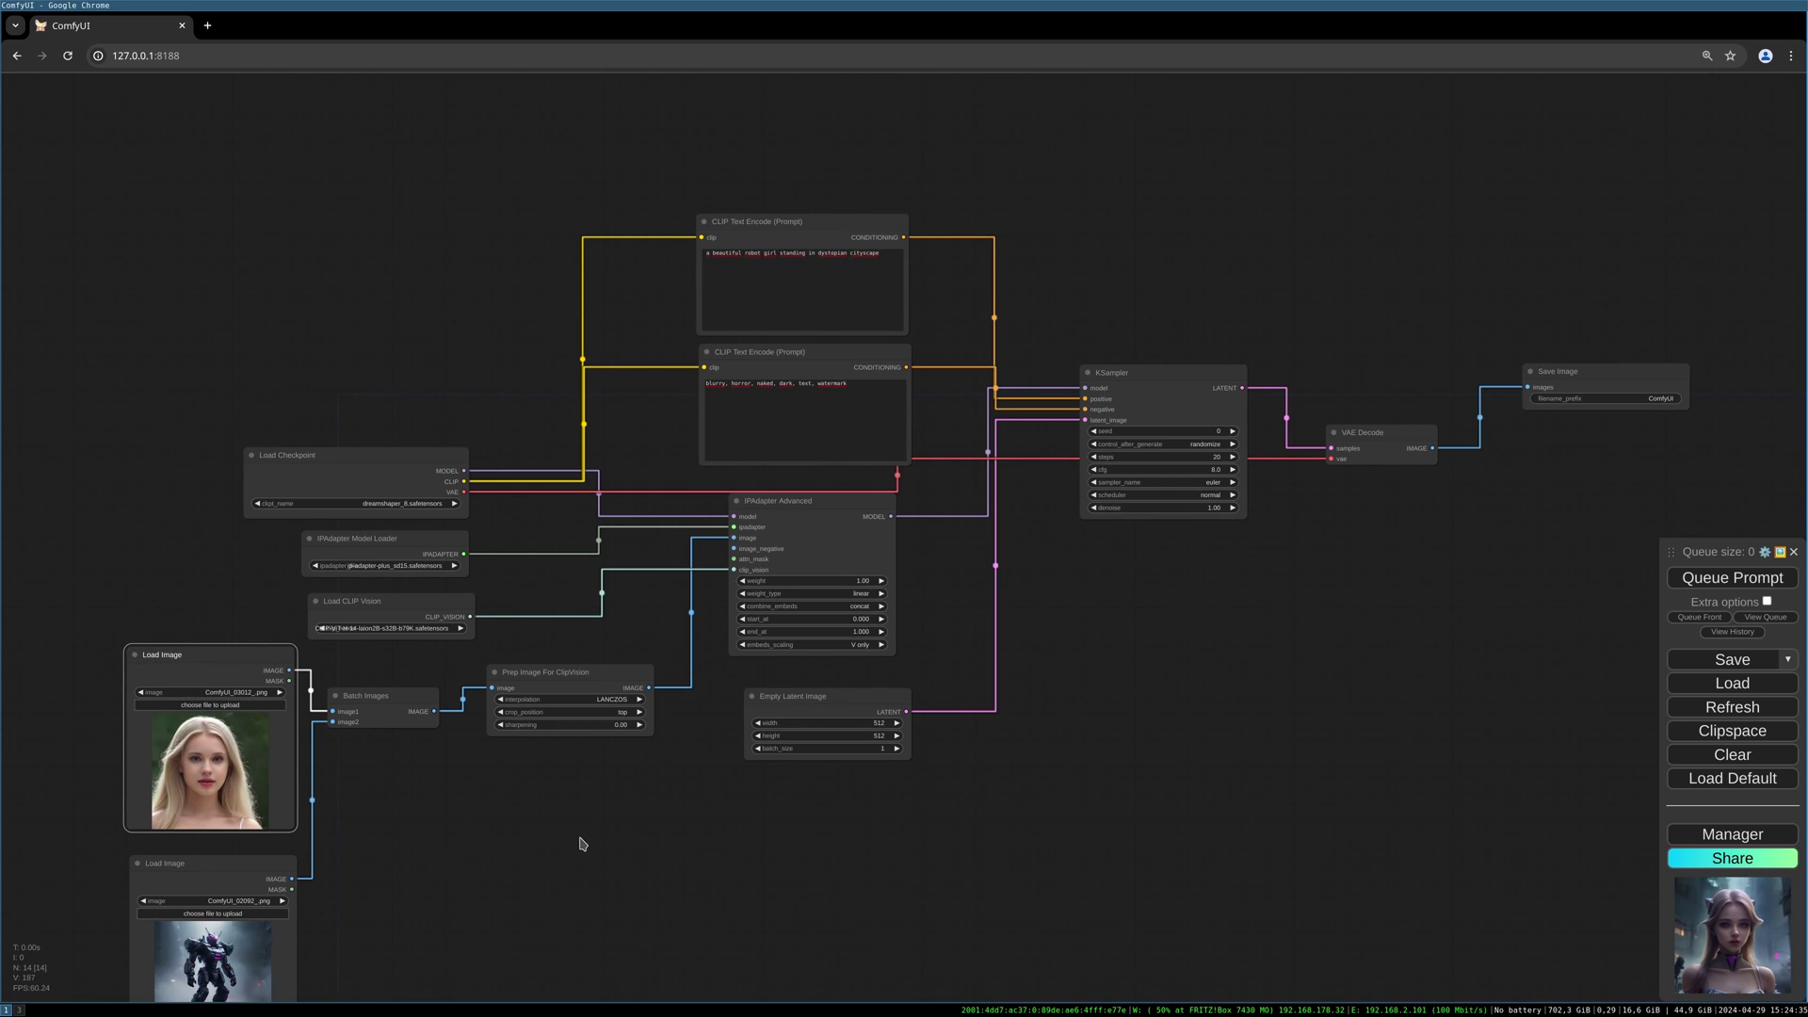
drag(578, 839, 534, 749)
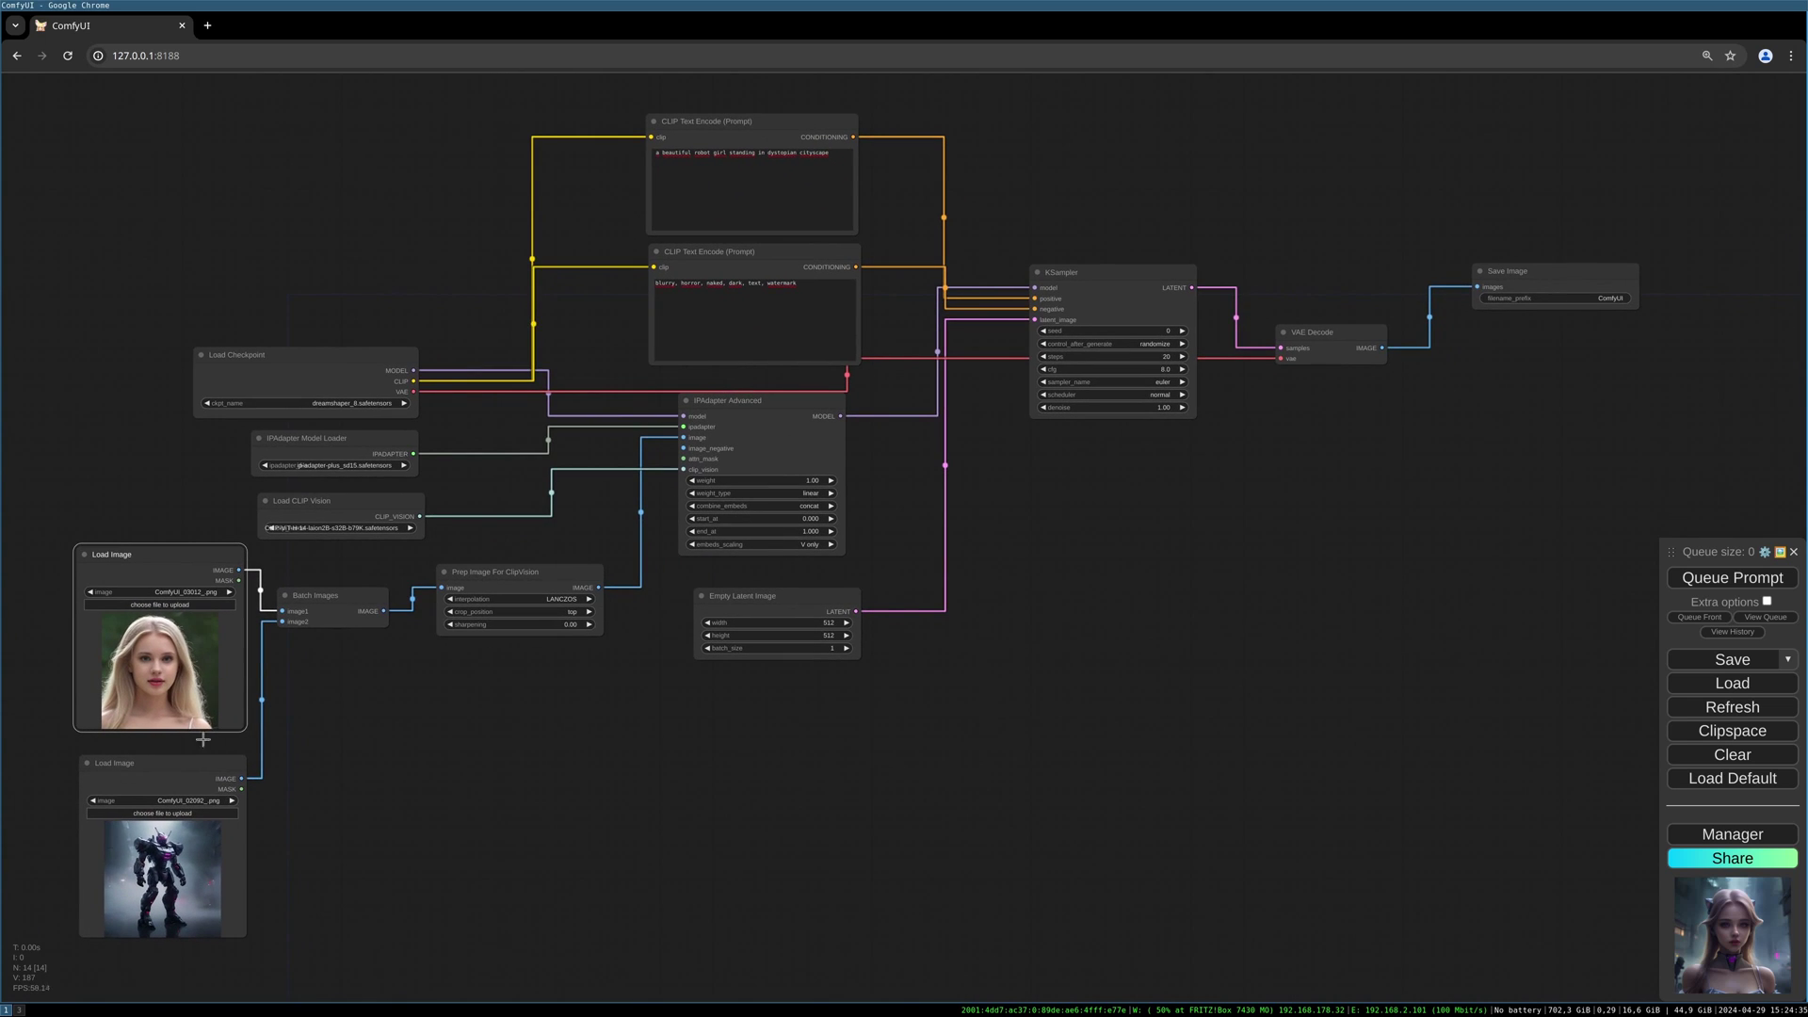
Queue the workflow and view the generated blonde robot girl in Save Image
click(1730, 579)
drag(1443, 692, 1223, 683)
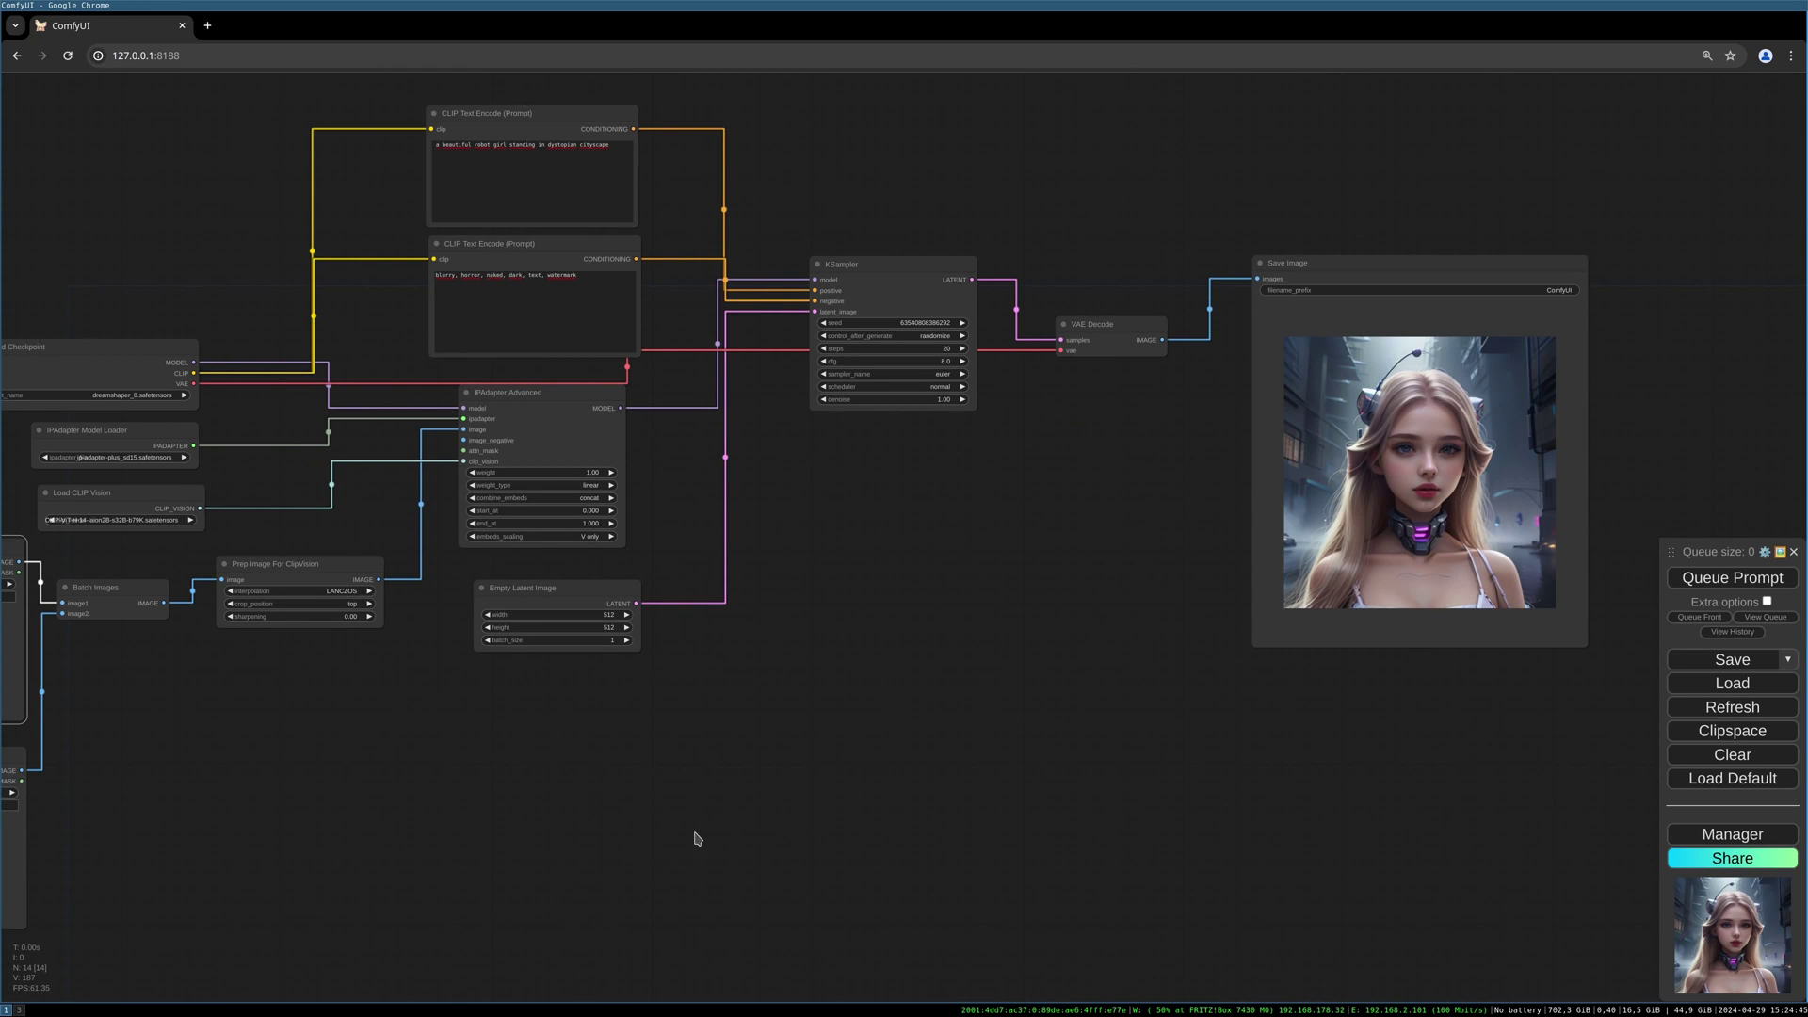
drag(677, 831, 843, 731)
drag(1303, 524, 1213, 623)
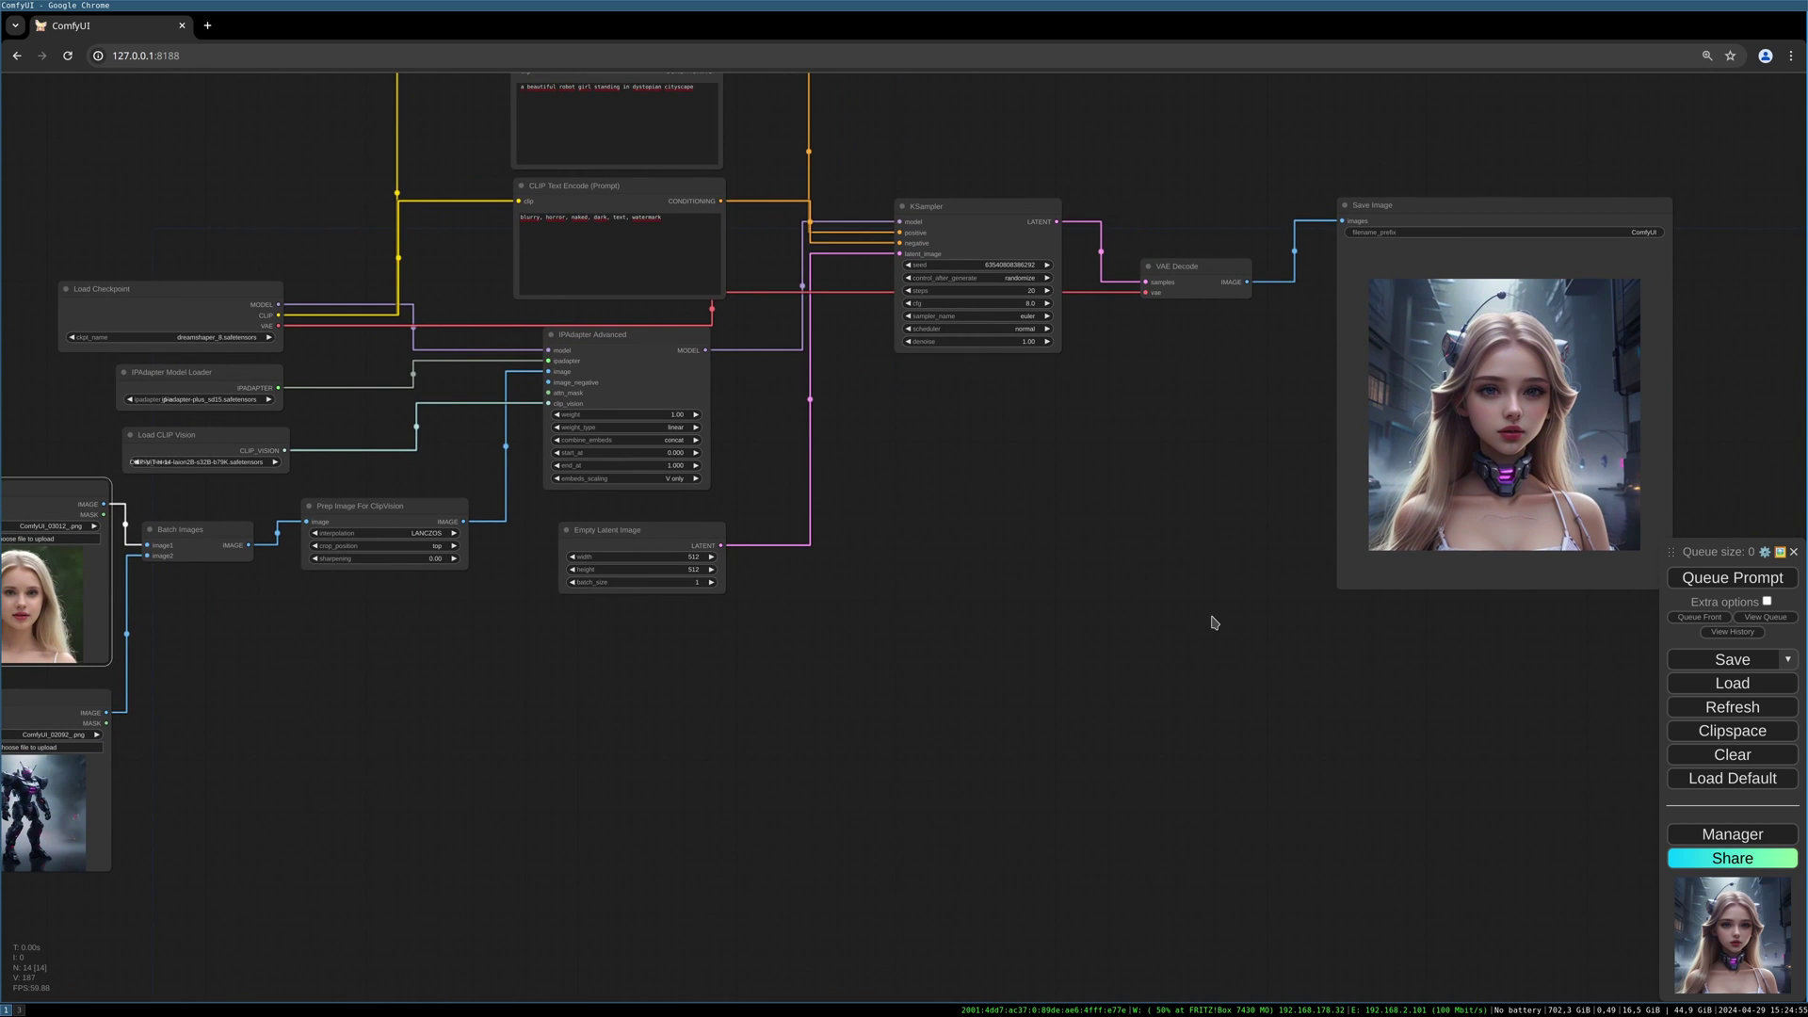
Shift Load Checkpoint, both model loaders, both Load Image nodes and Batch Images further left
drag(860, 678, 1239, 668)
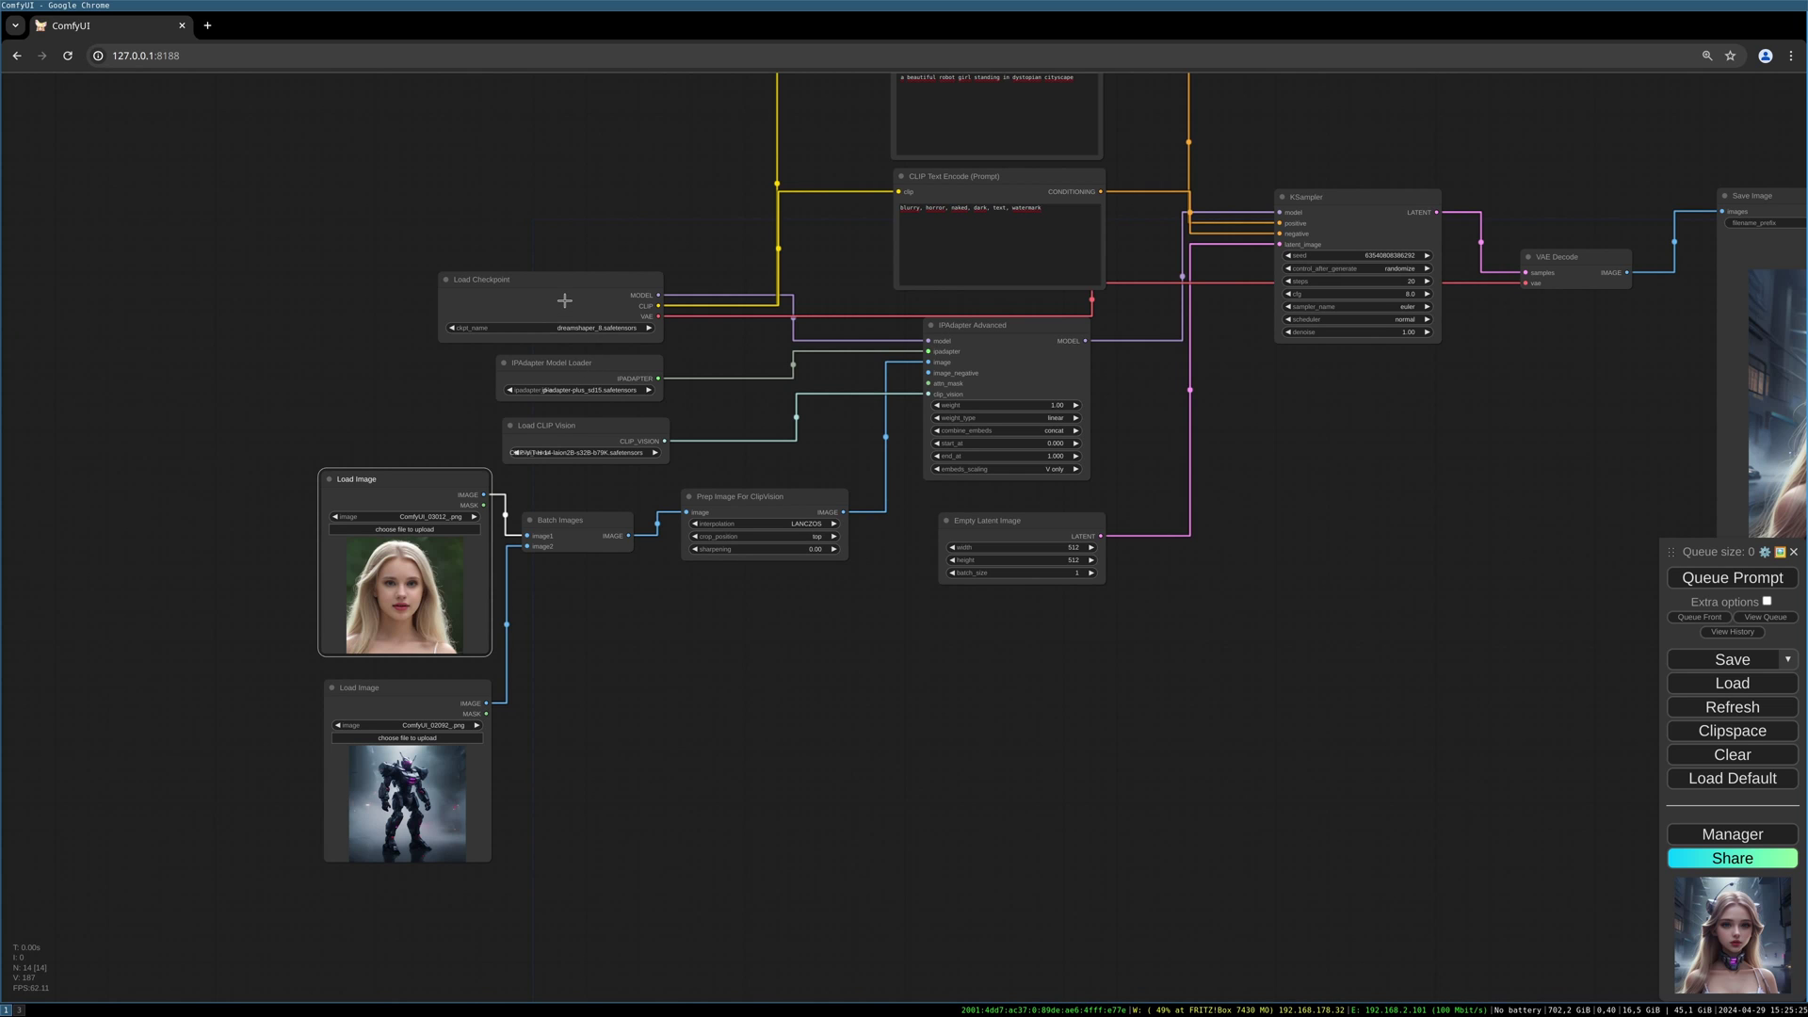
drag(565, 300, 406, 206)
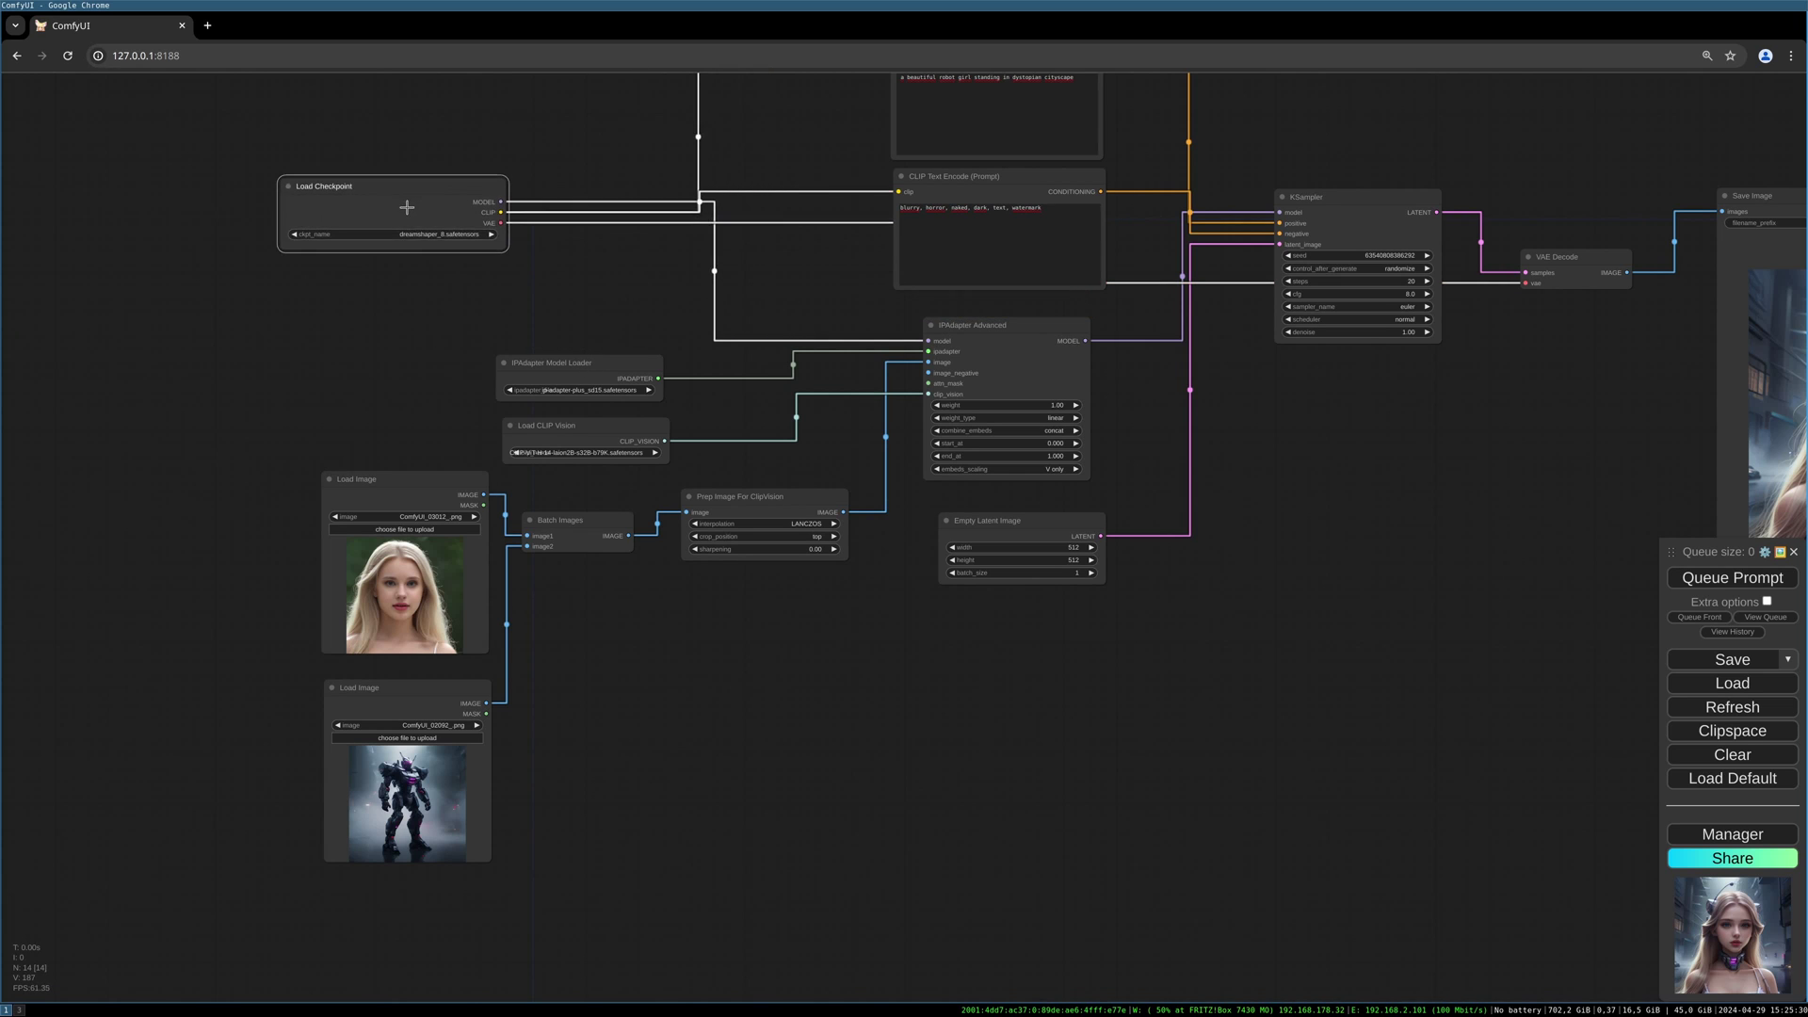
click(1002, 324)
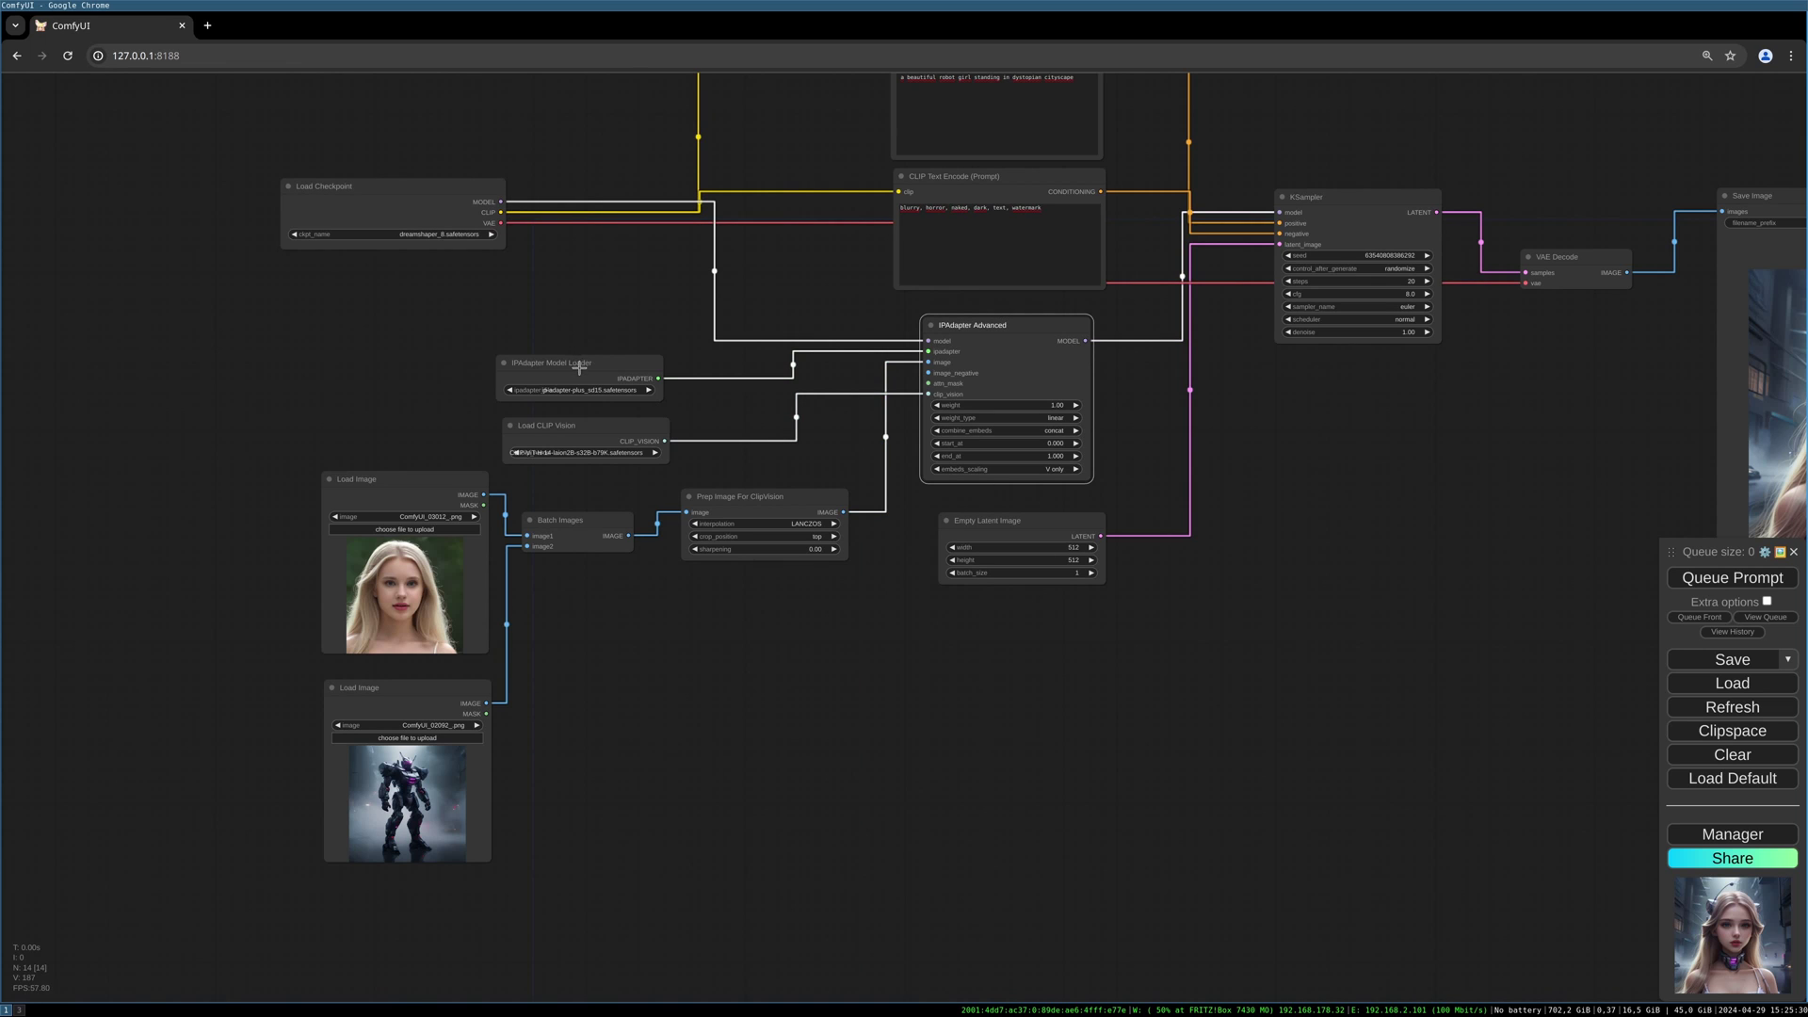
drag(577, 363, 310, 323)
drag(592, 432, 372, 416)
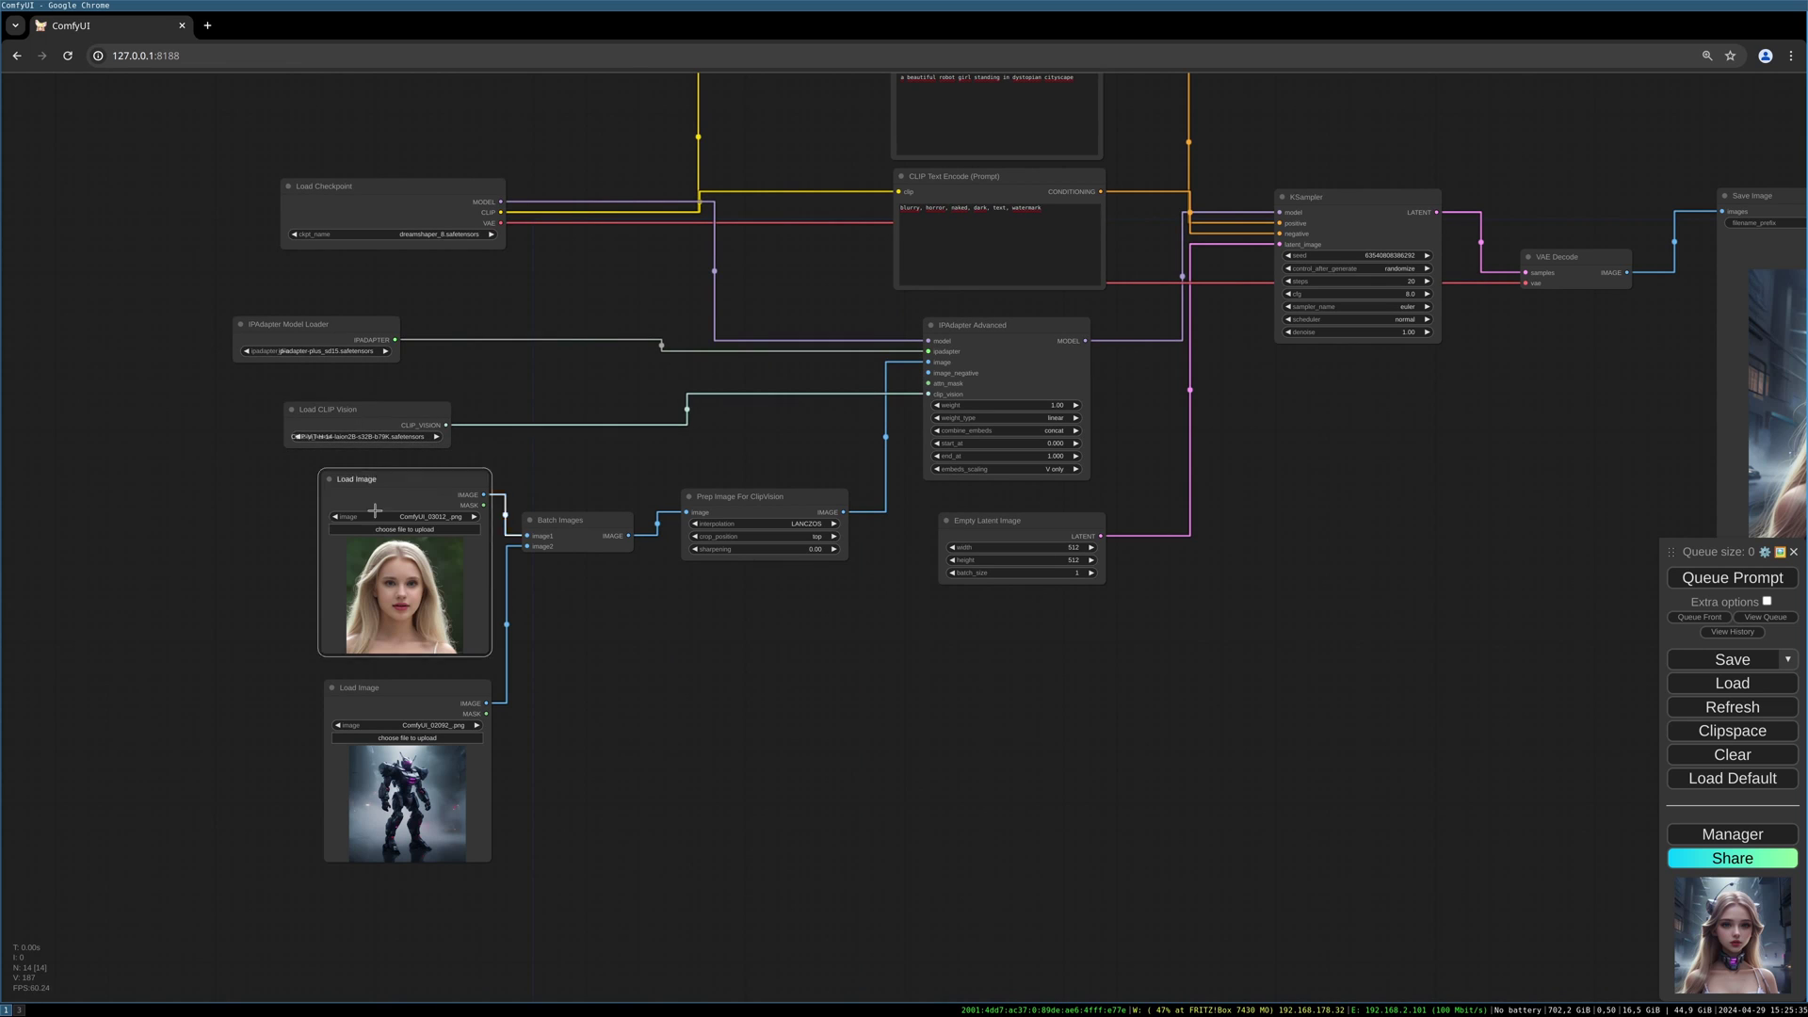
drag(395, 480, 241, 519)
drag(332, 718, 170, 778)
drag(582, 534, 413, 569)
Add an AnimateDiff Loader wired between the checkpoint MODEL and IPAdapter Advanced
drag(750, 515, 668, 642)
double_click(565, 295)
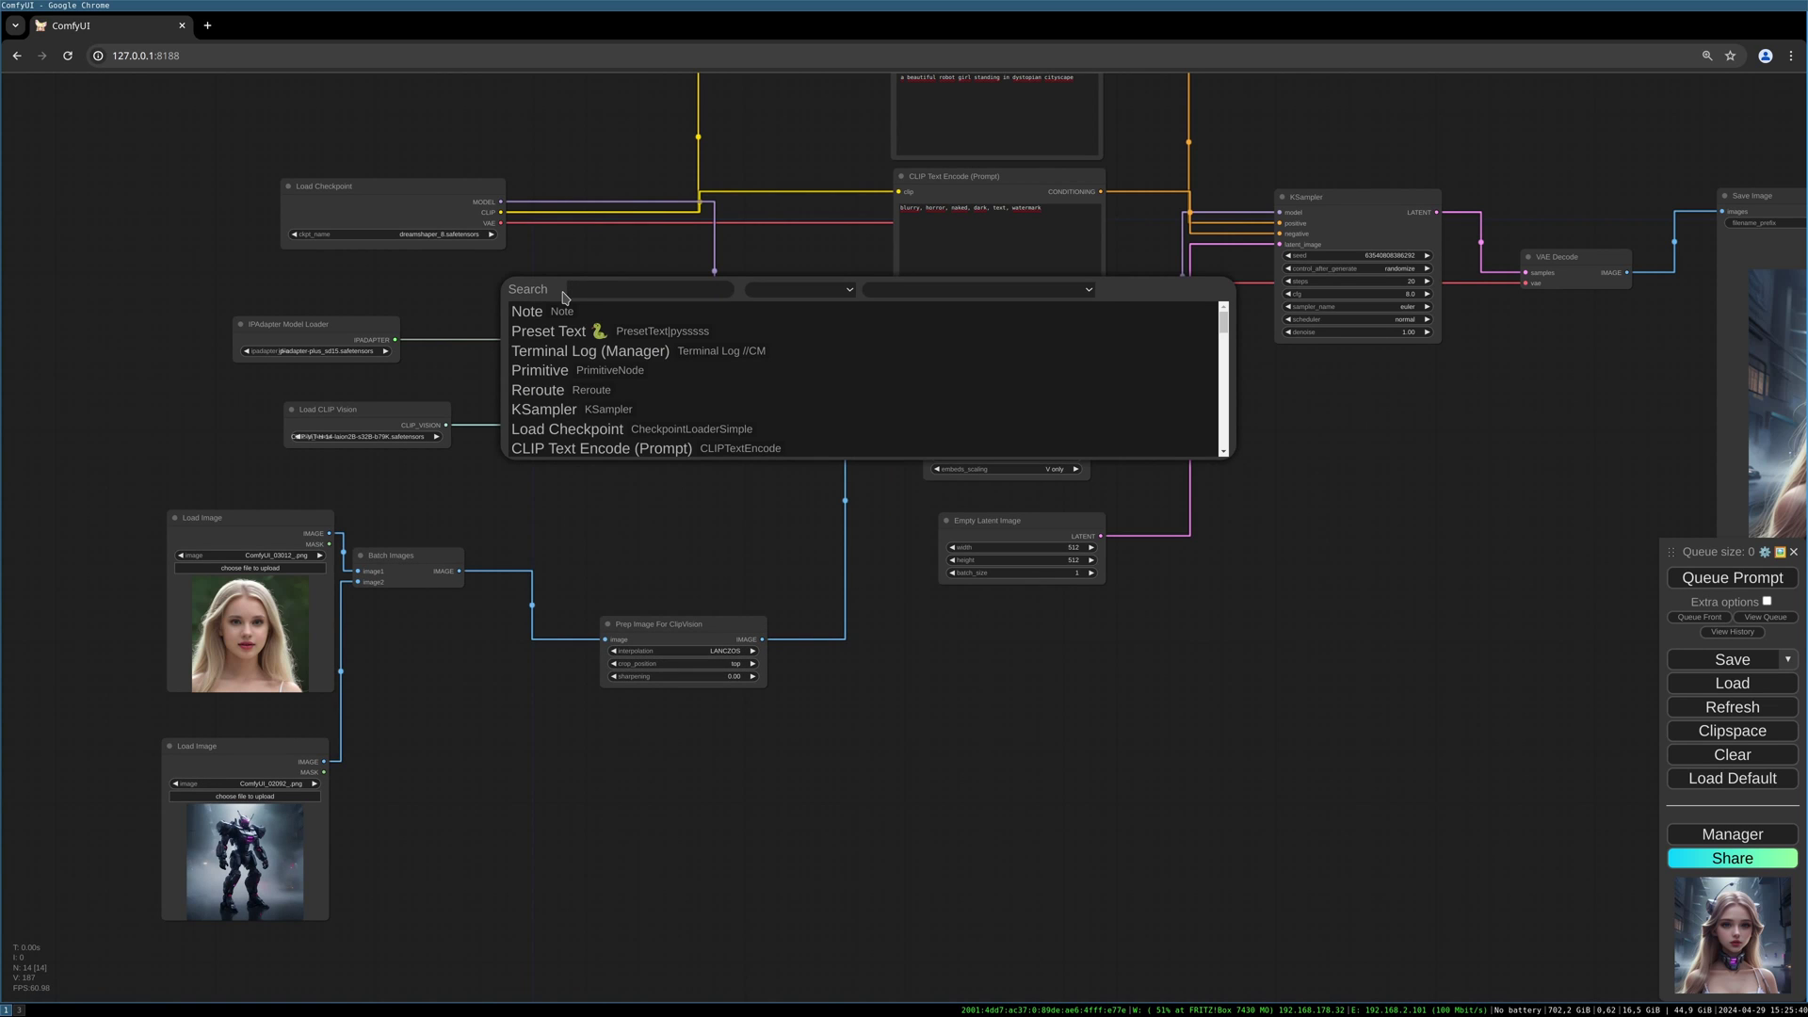
text(animate)
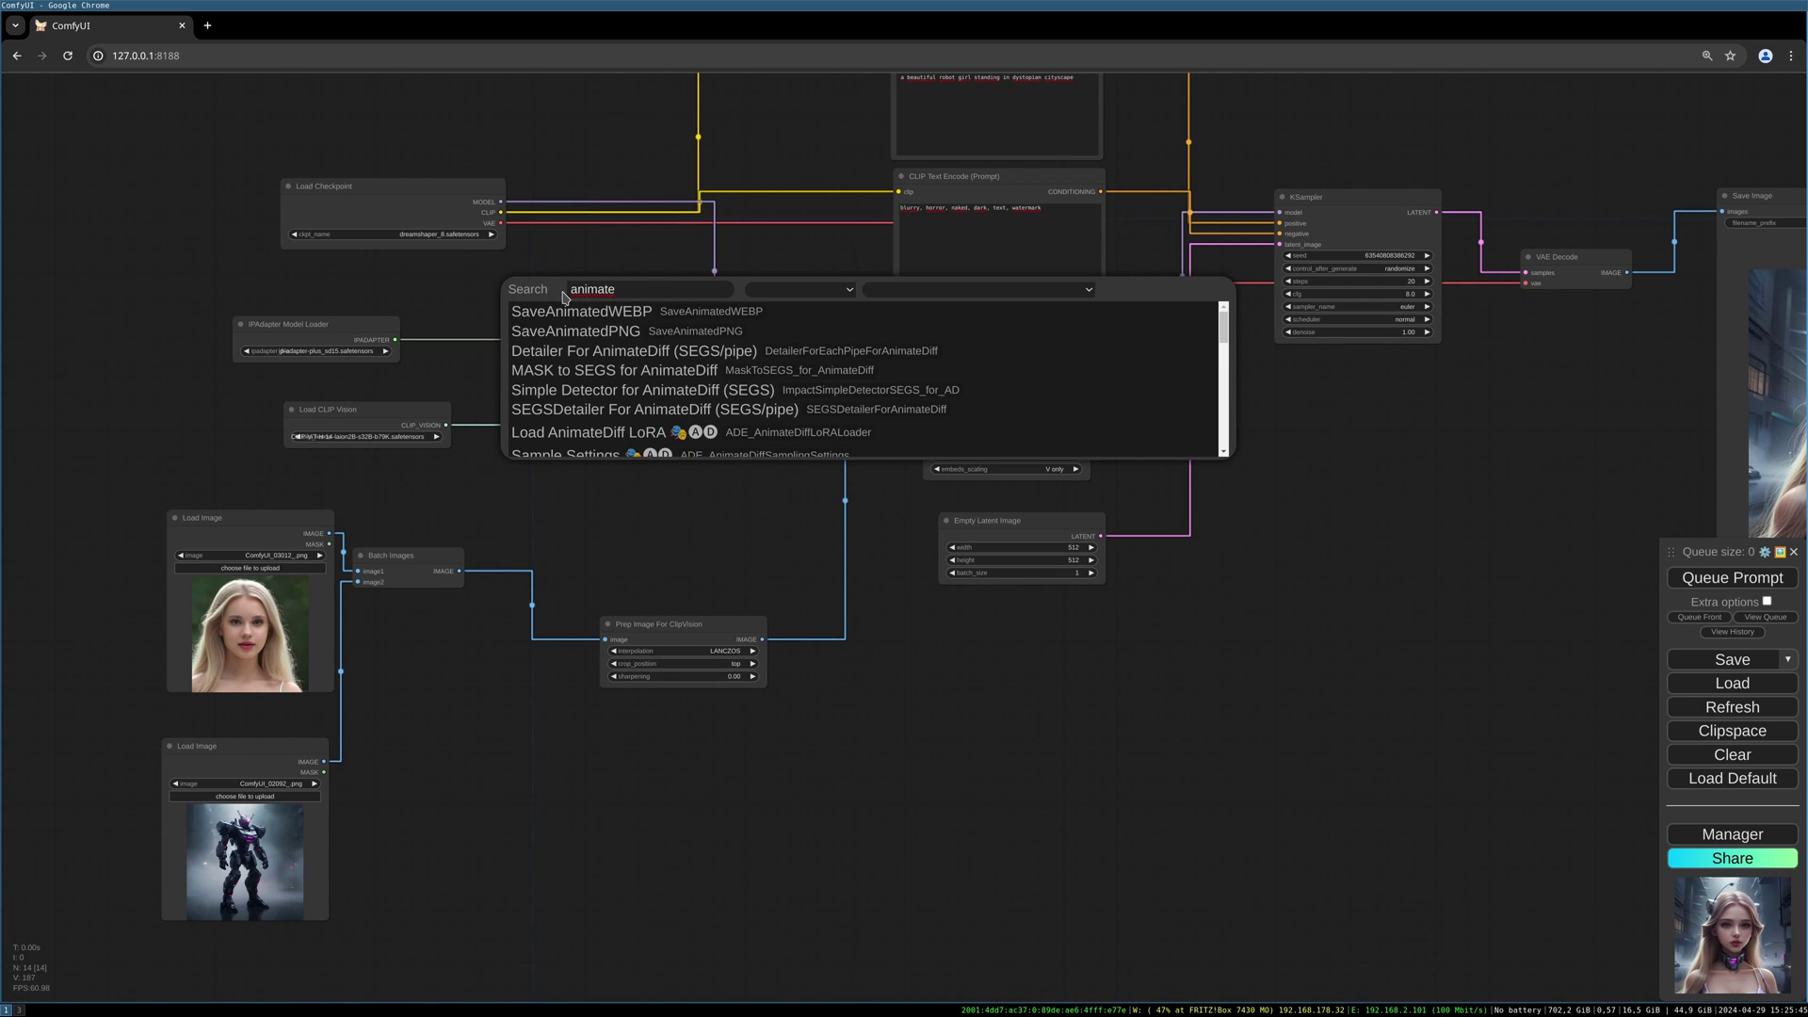
text(diff)
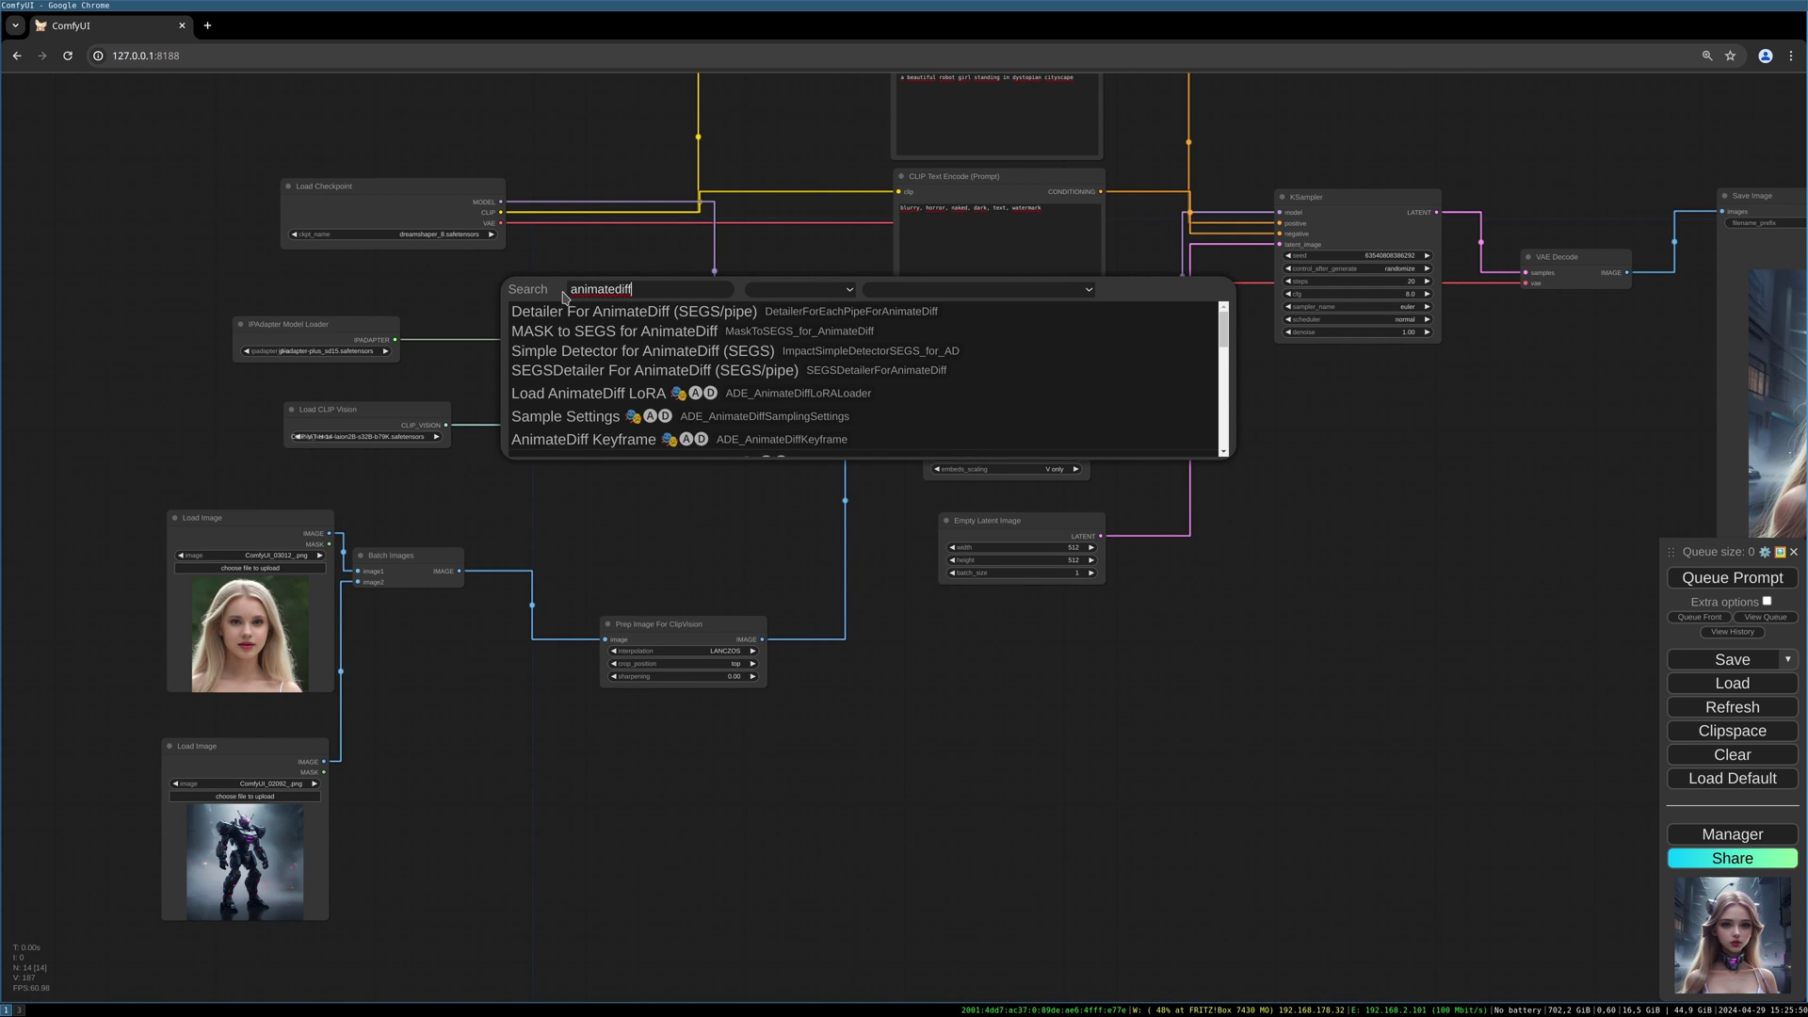
text( loader)
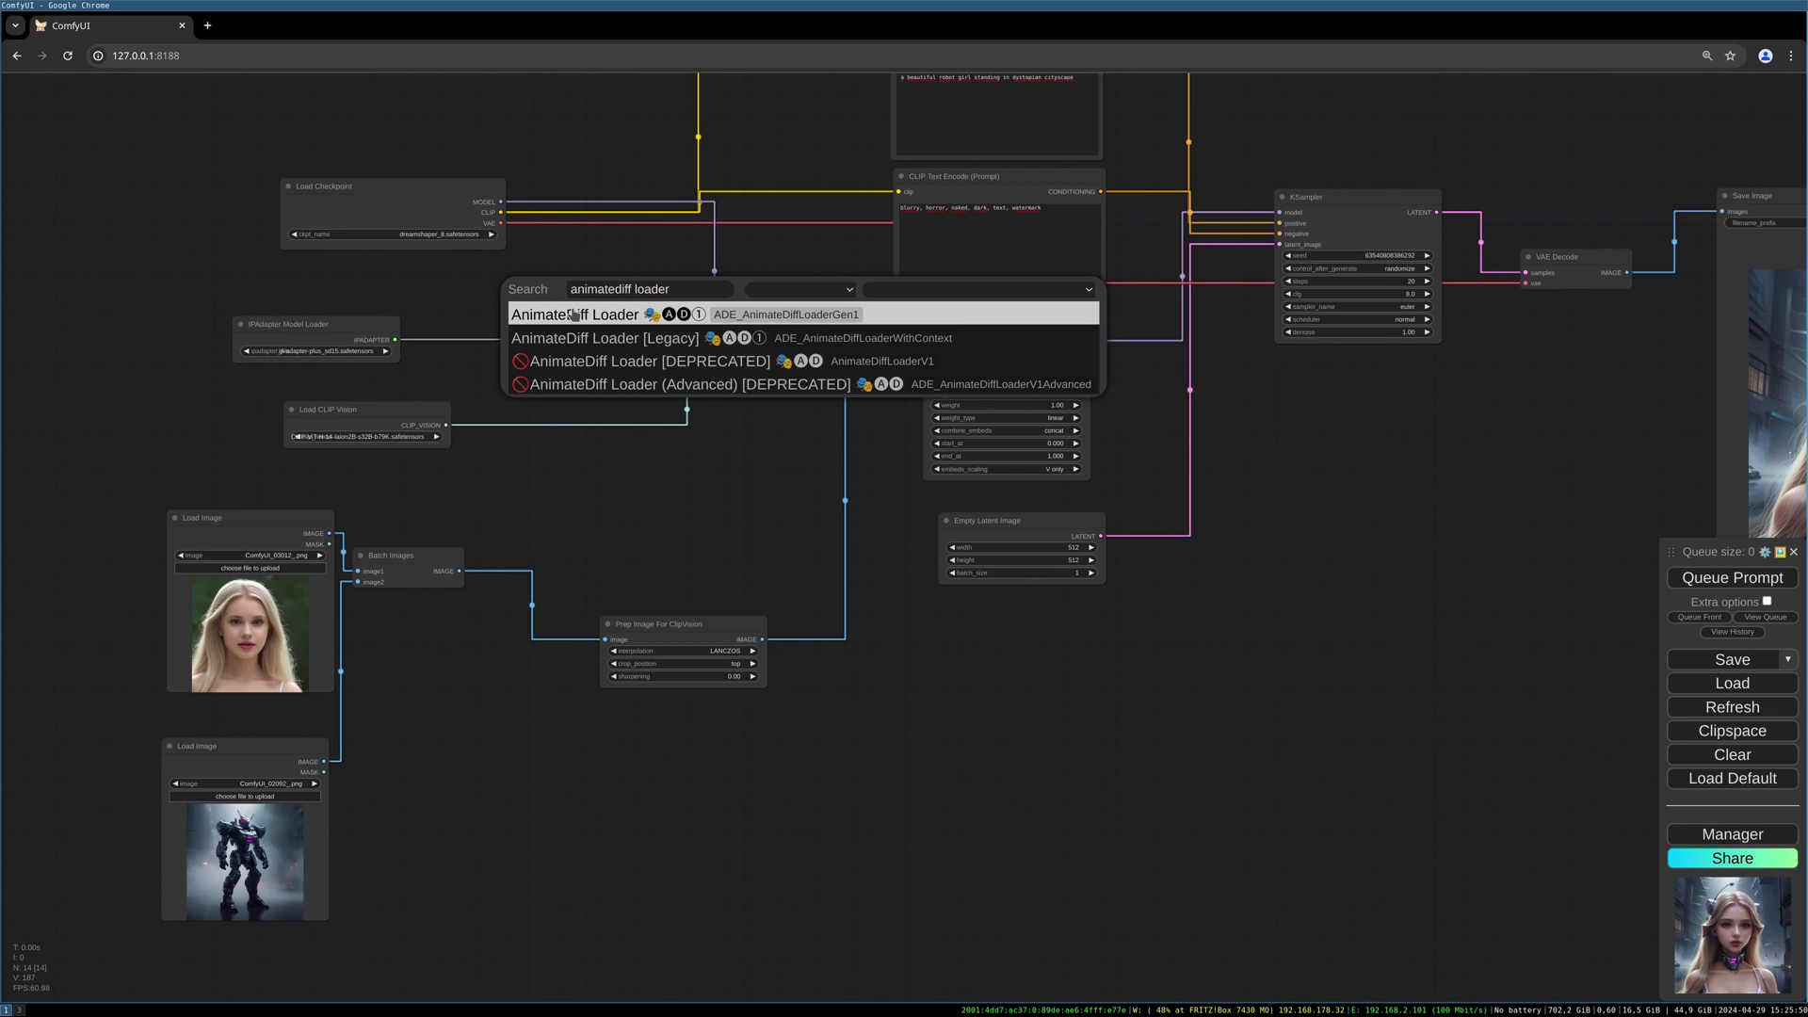
click(574, 313)
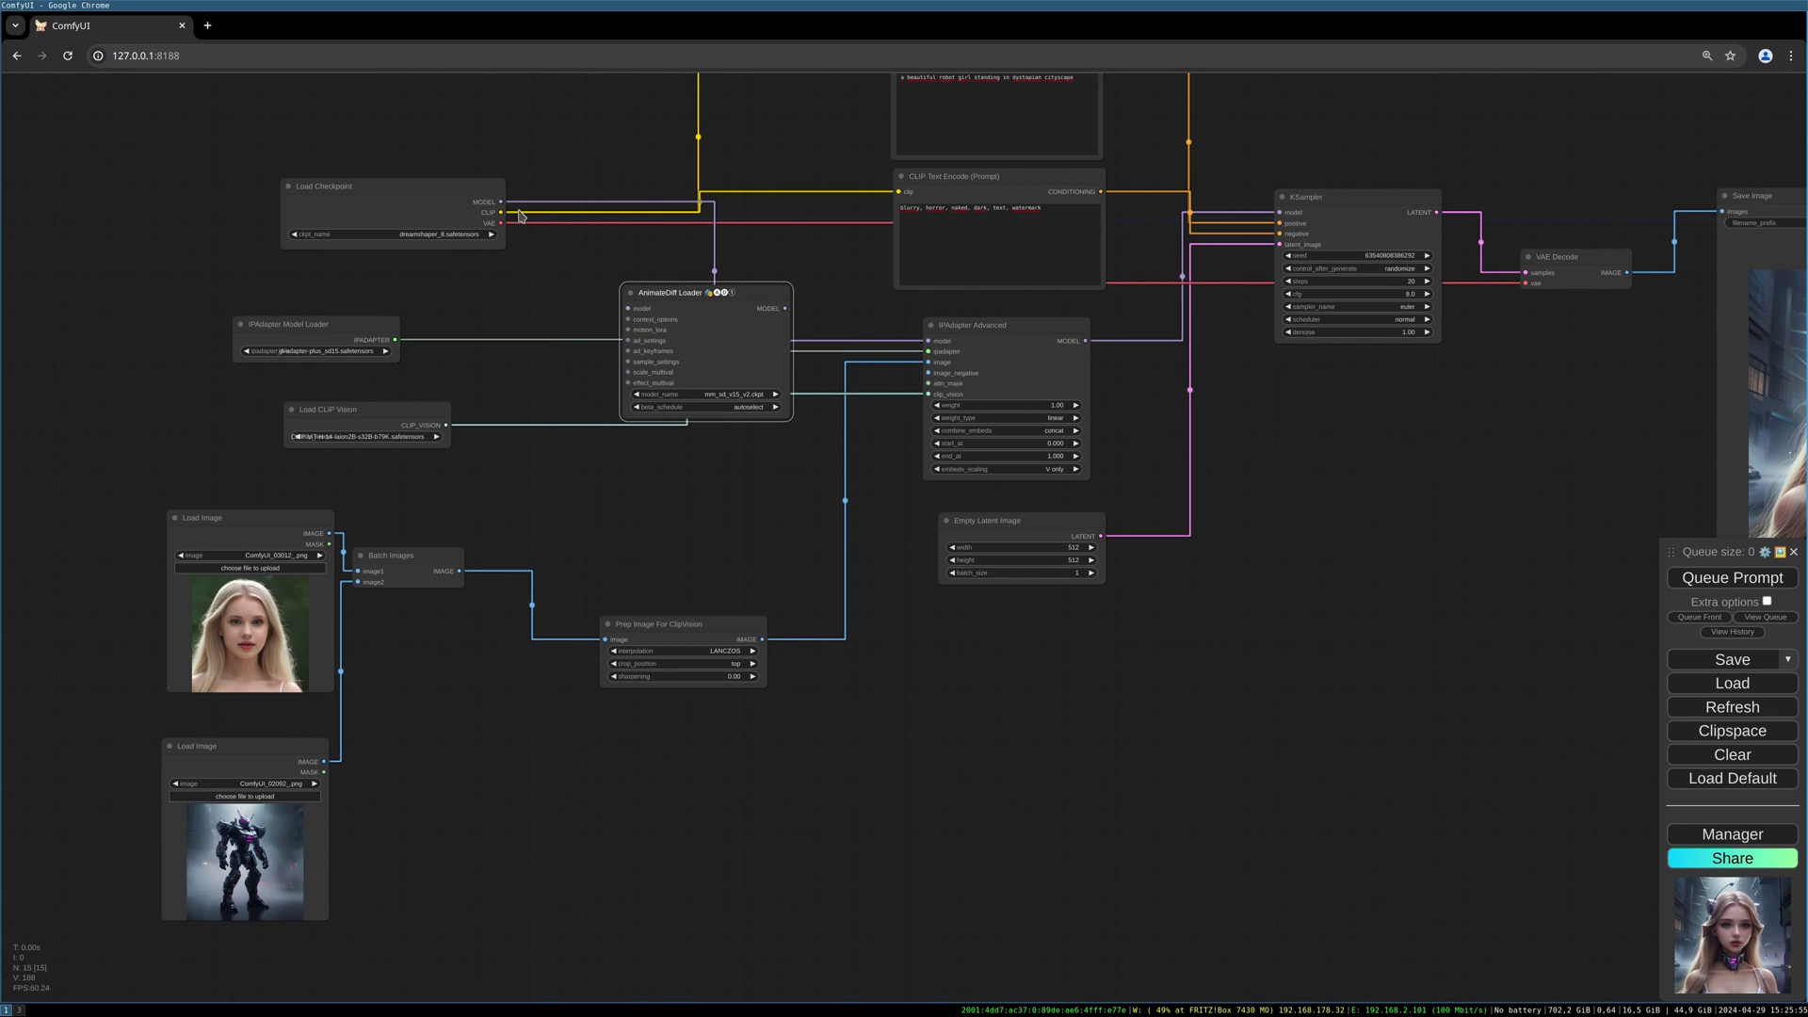
drag(500, 202, 628, 308)
drag(784, 308, 782, 259)
Set the AnimateDiff Loader to v3_sd15_mm.ckpt with sqrt_linear (AnimateDiff) beta schedule
click(760, 351)
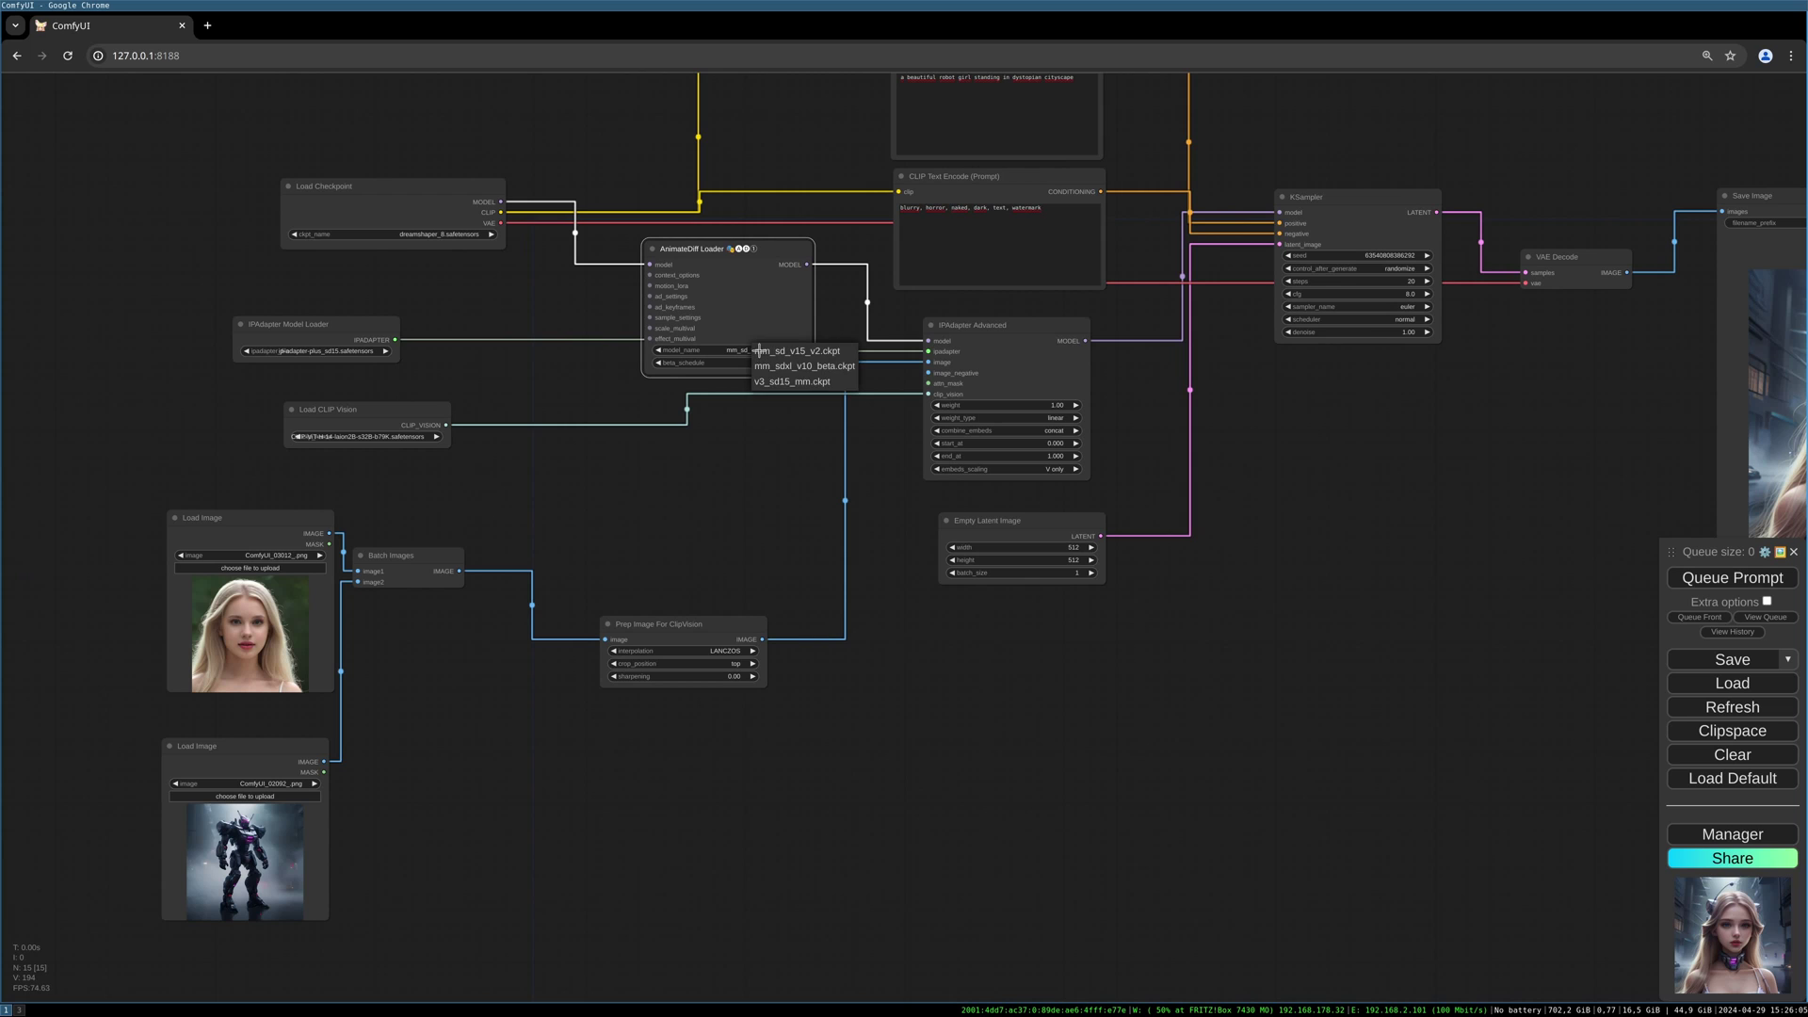
click(775, 383)
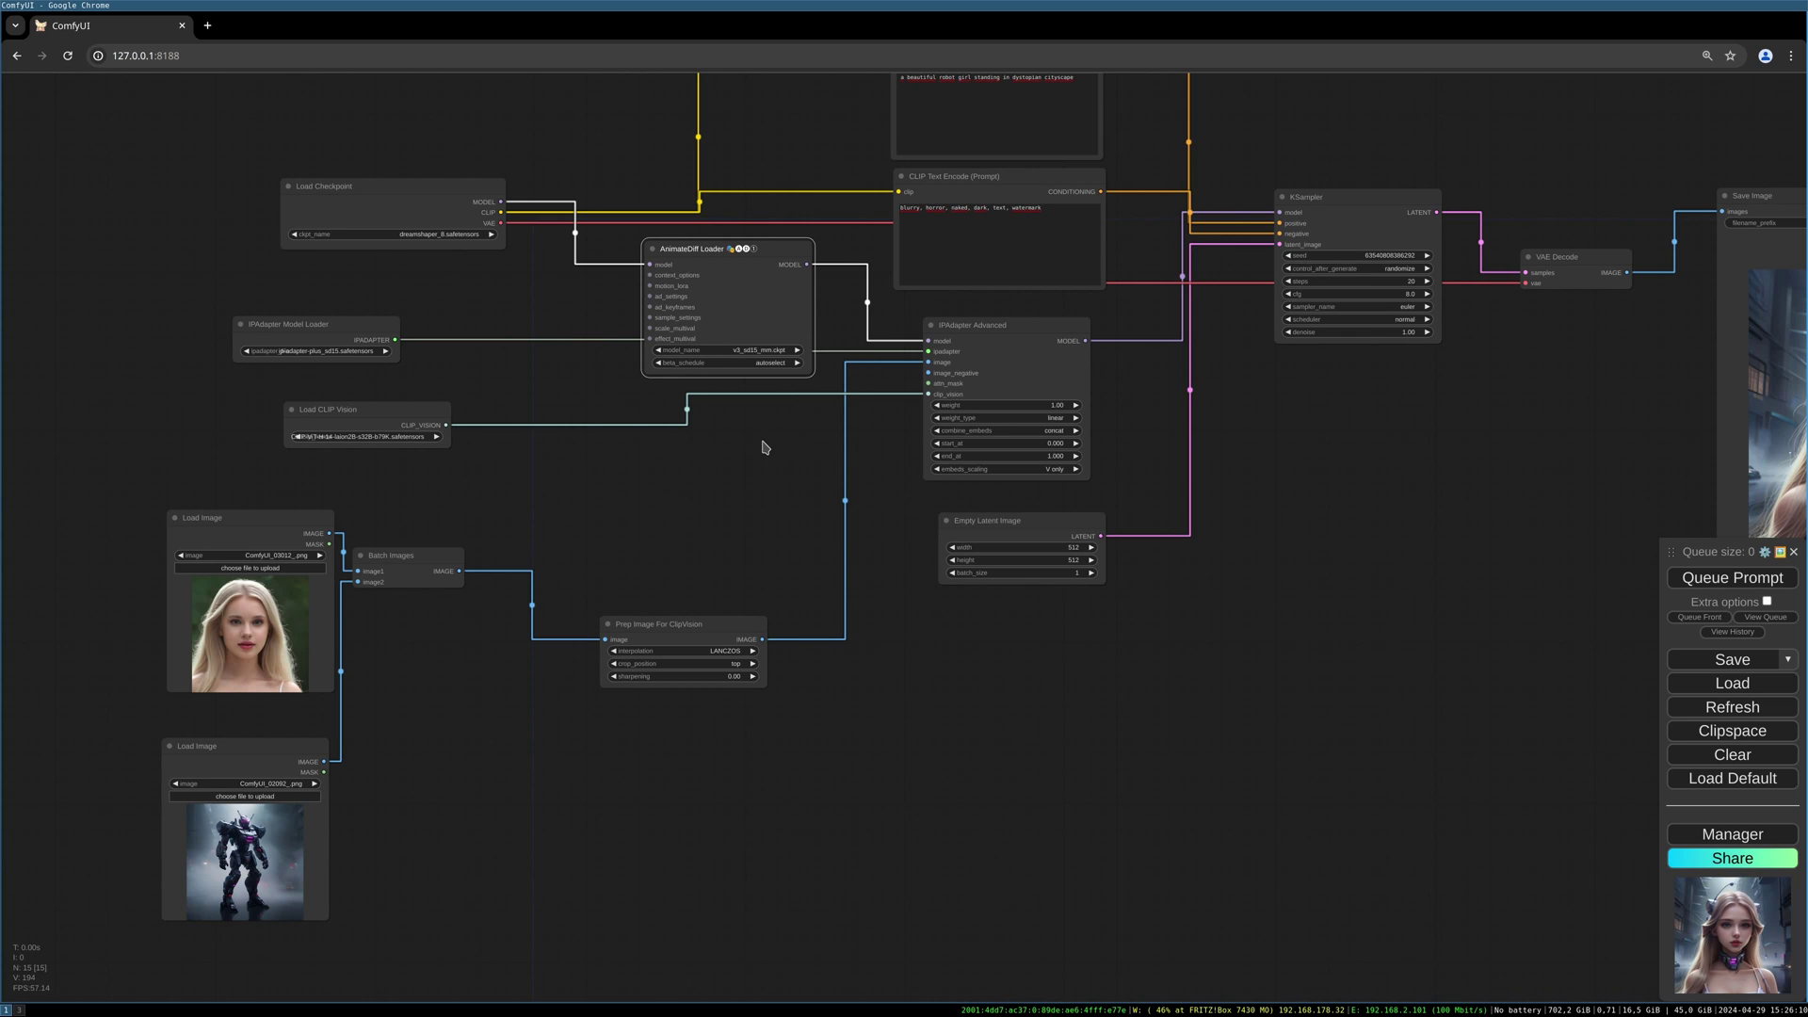
click(768, 362)
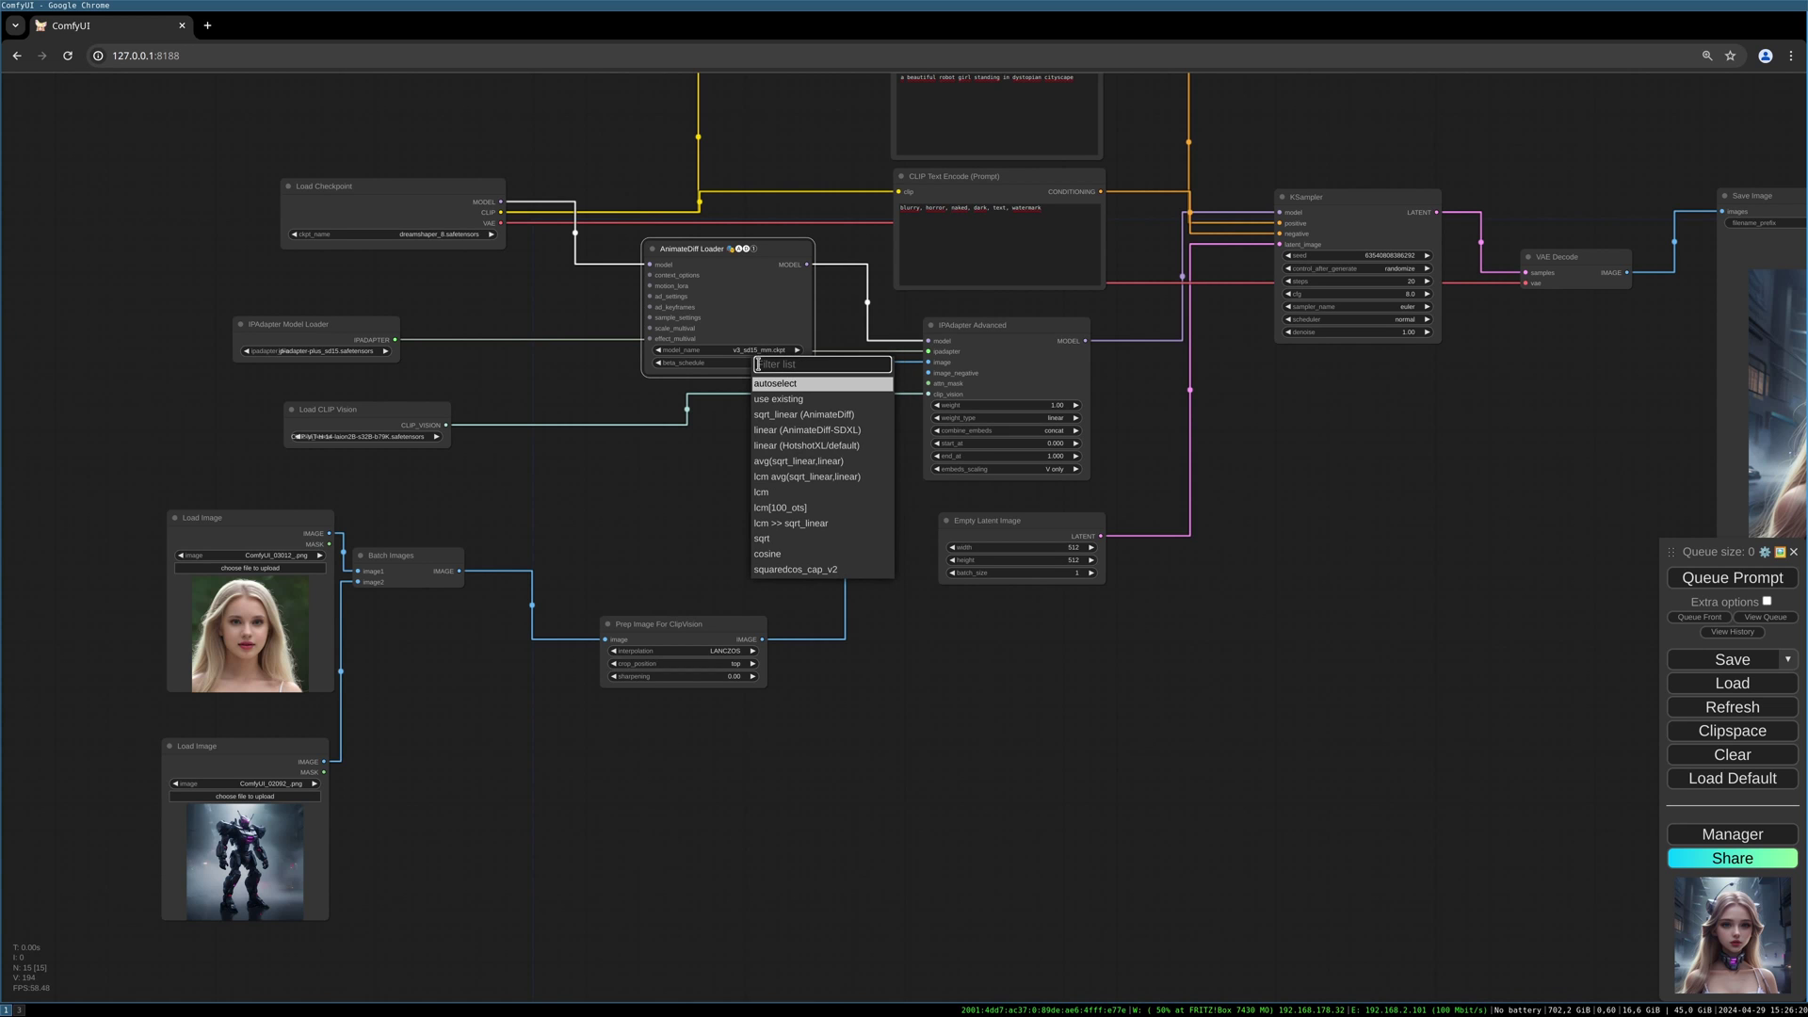
click(782, 412)
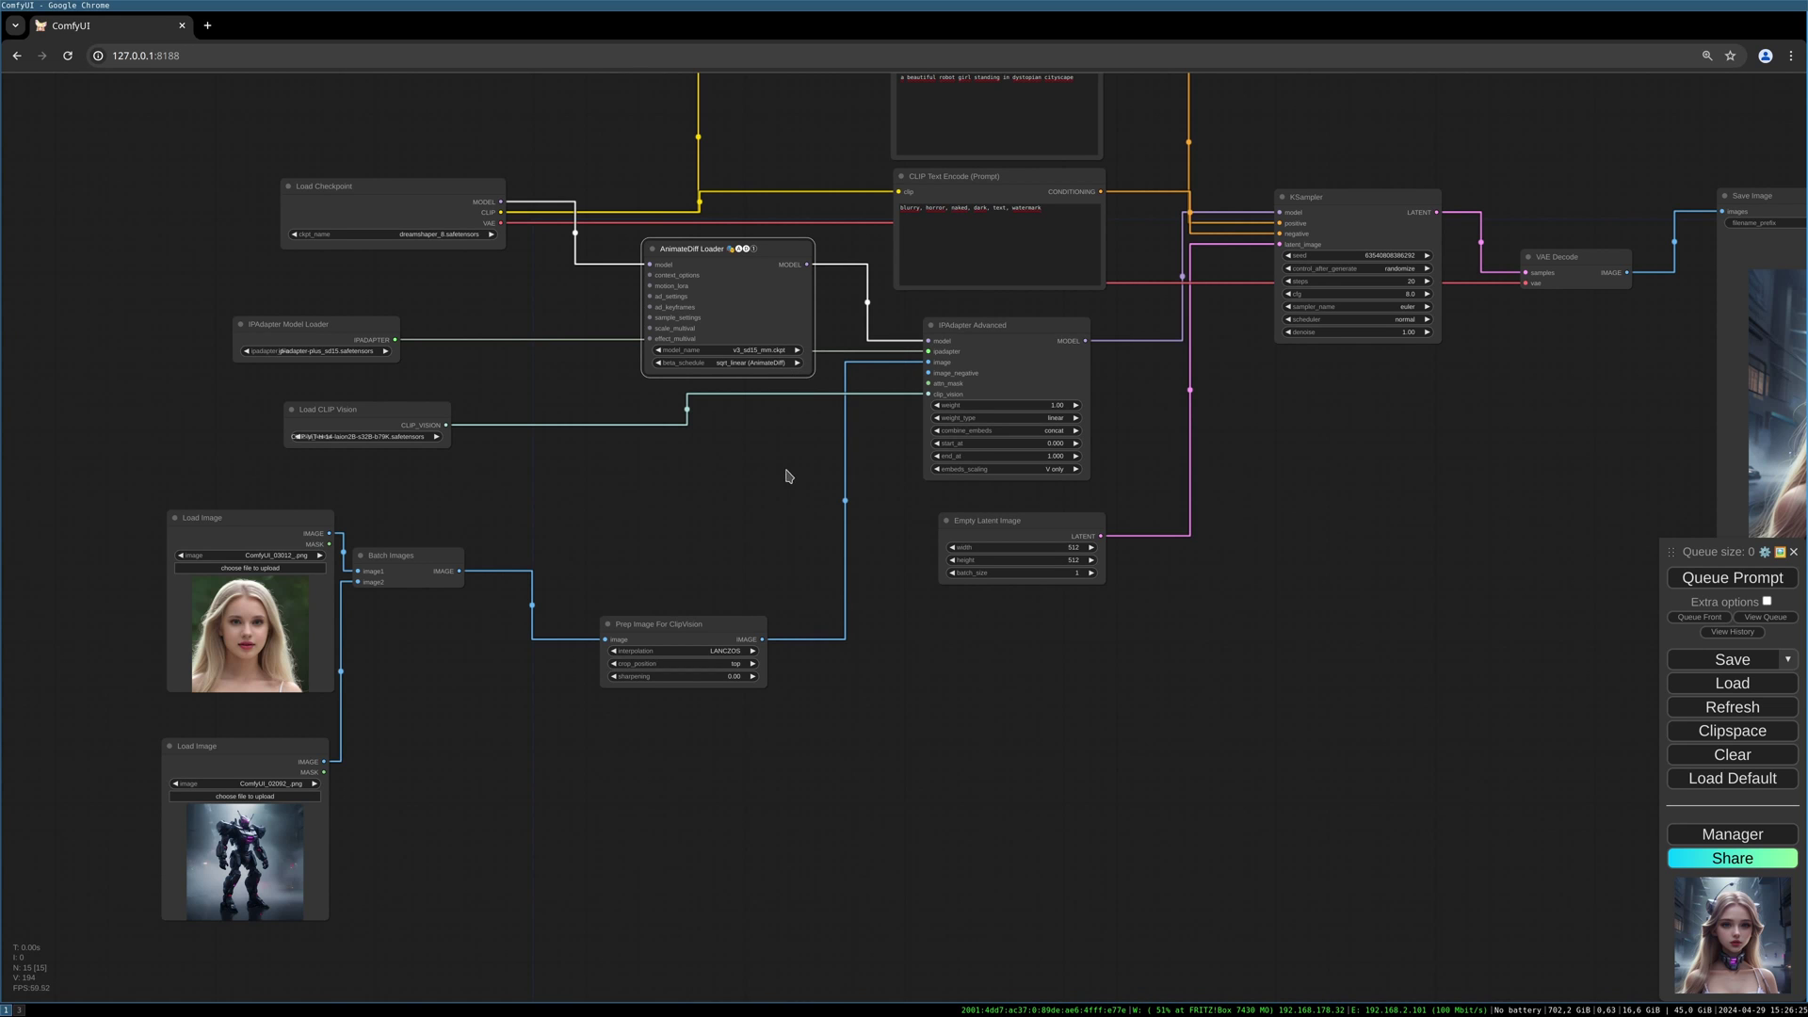
Set KSampler to 25 steps with the dpmpp_2m_sde_gpu sampler and exponential scheduler
drag(1200, 473, 828, 553)
scroll(828, 547, up, 3)
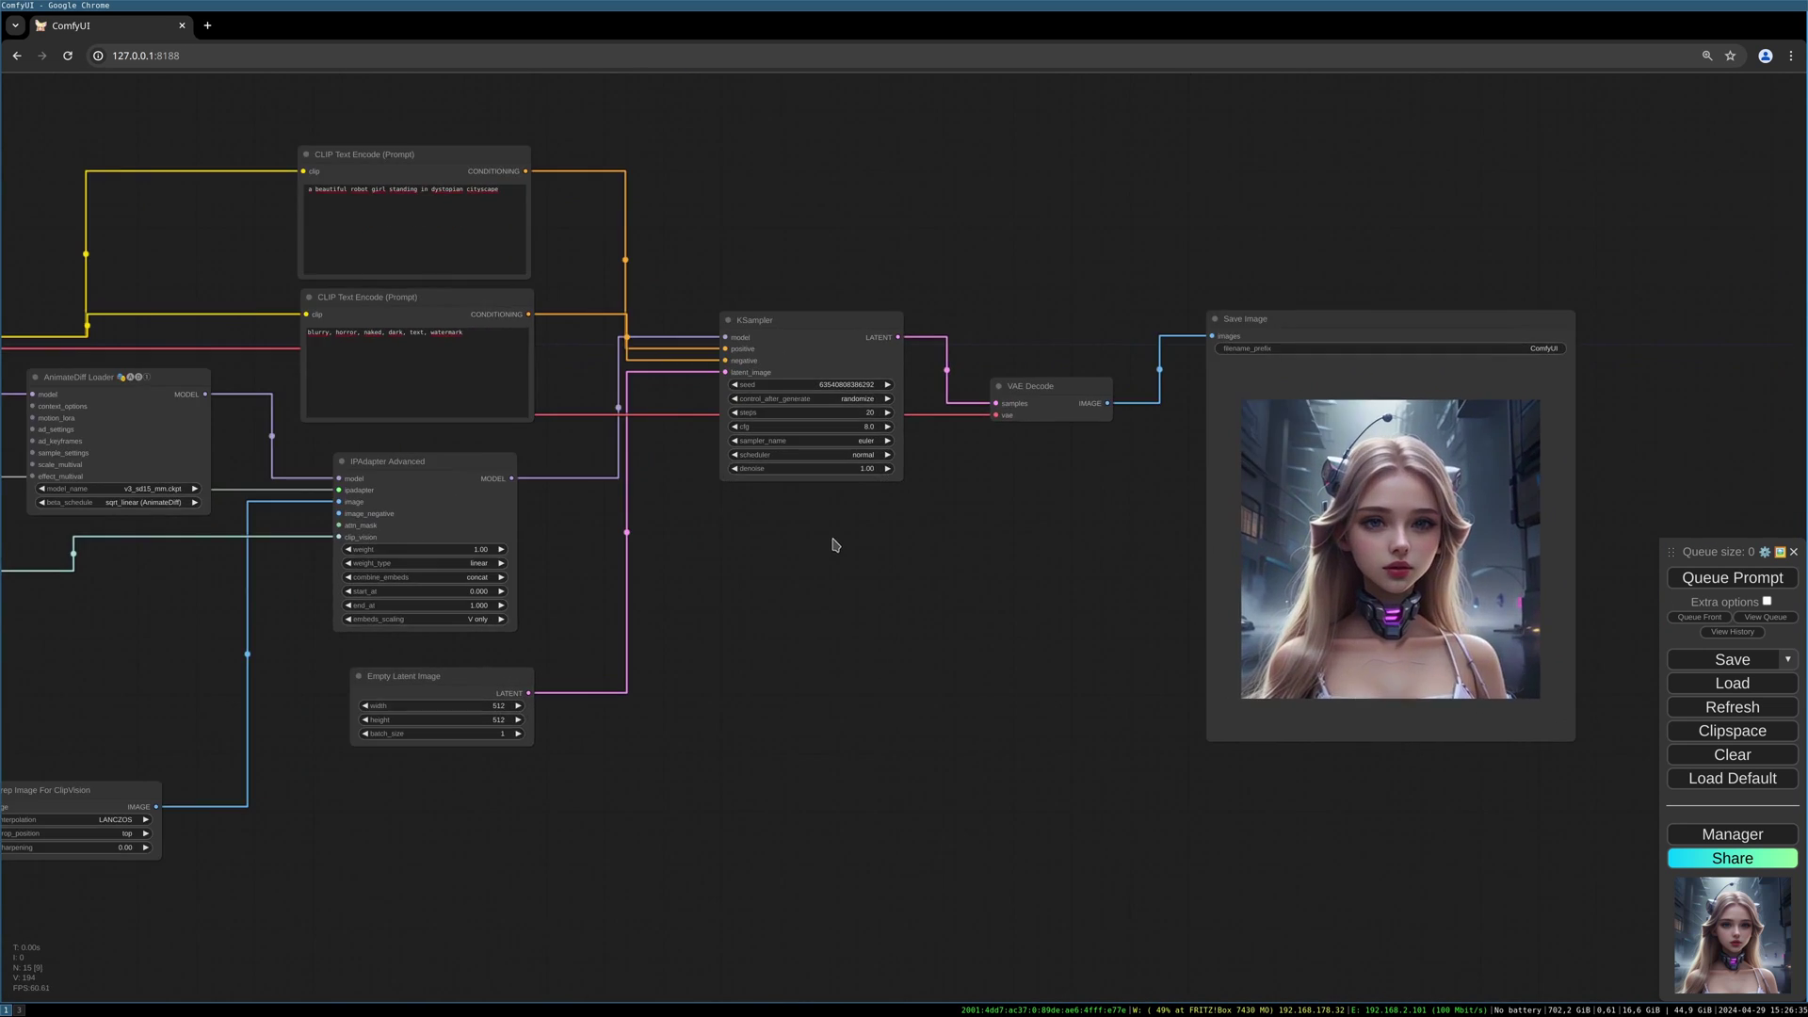
click(814, 470)
click(813, 471)
click(813, 471)
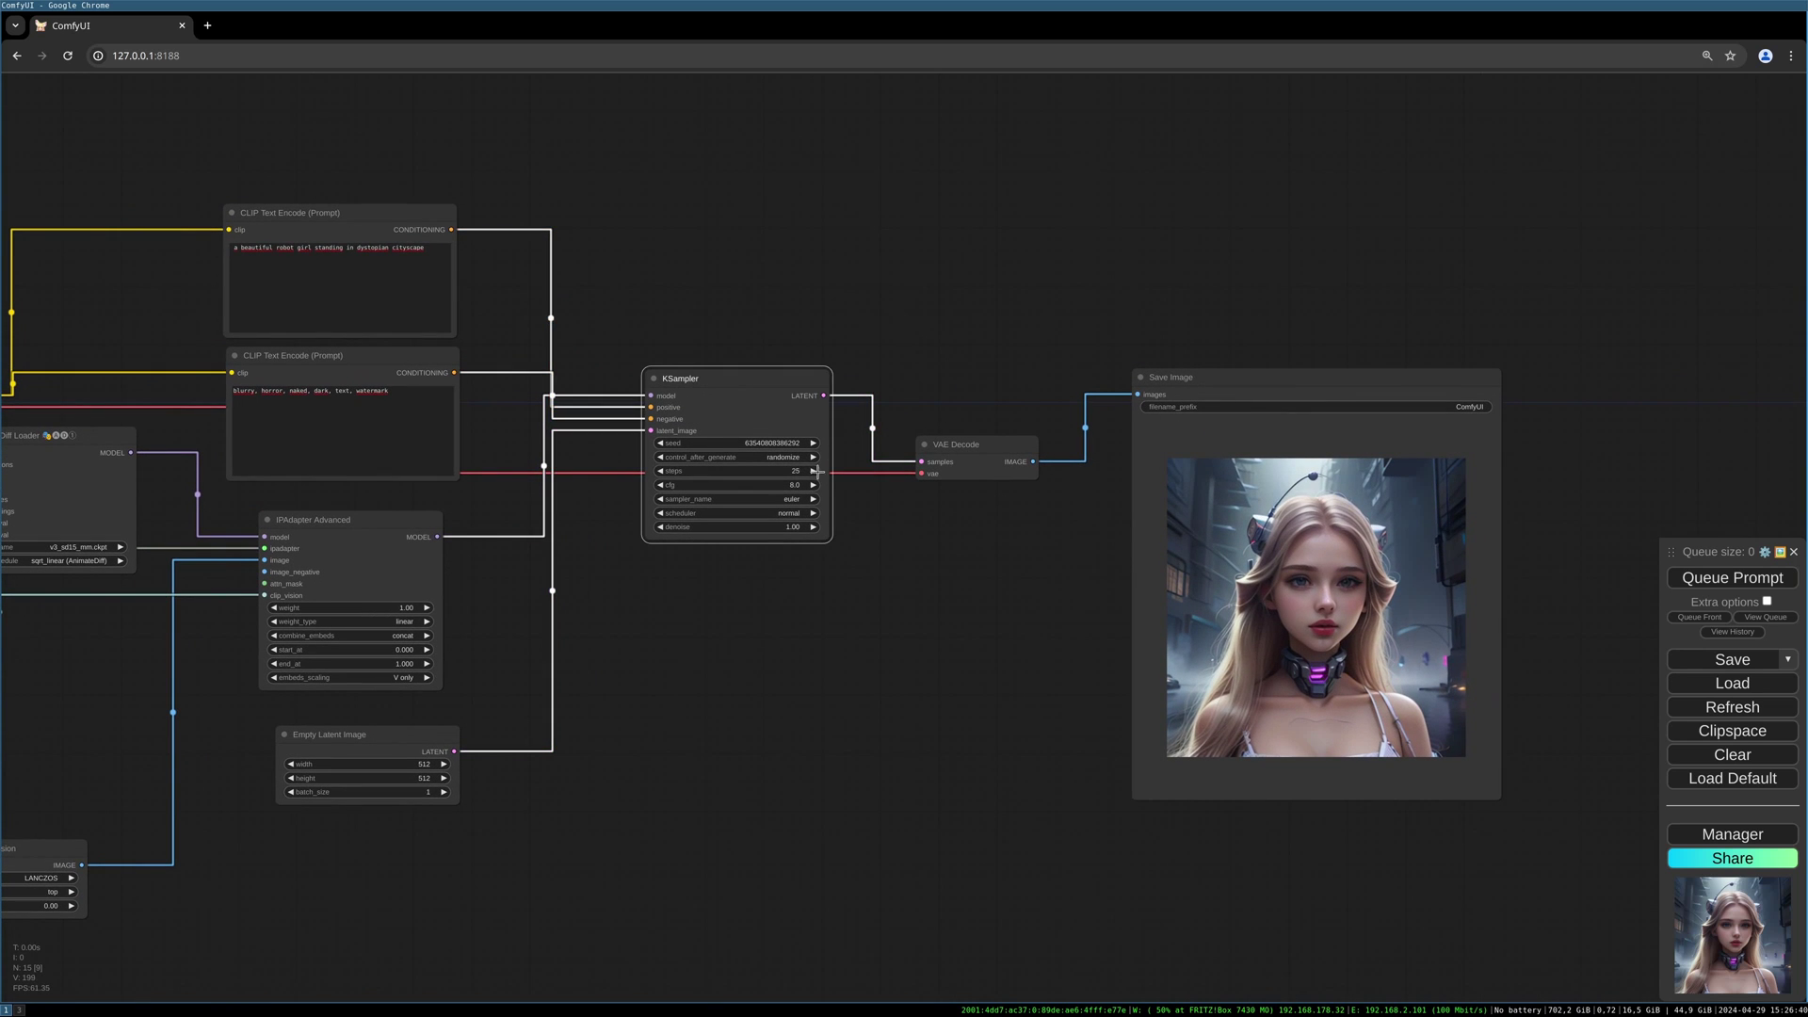
click(814, 471)
click(814, 471)
click(774, 499)
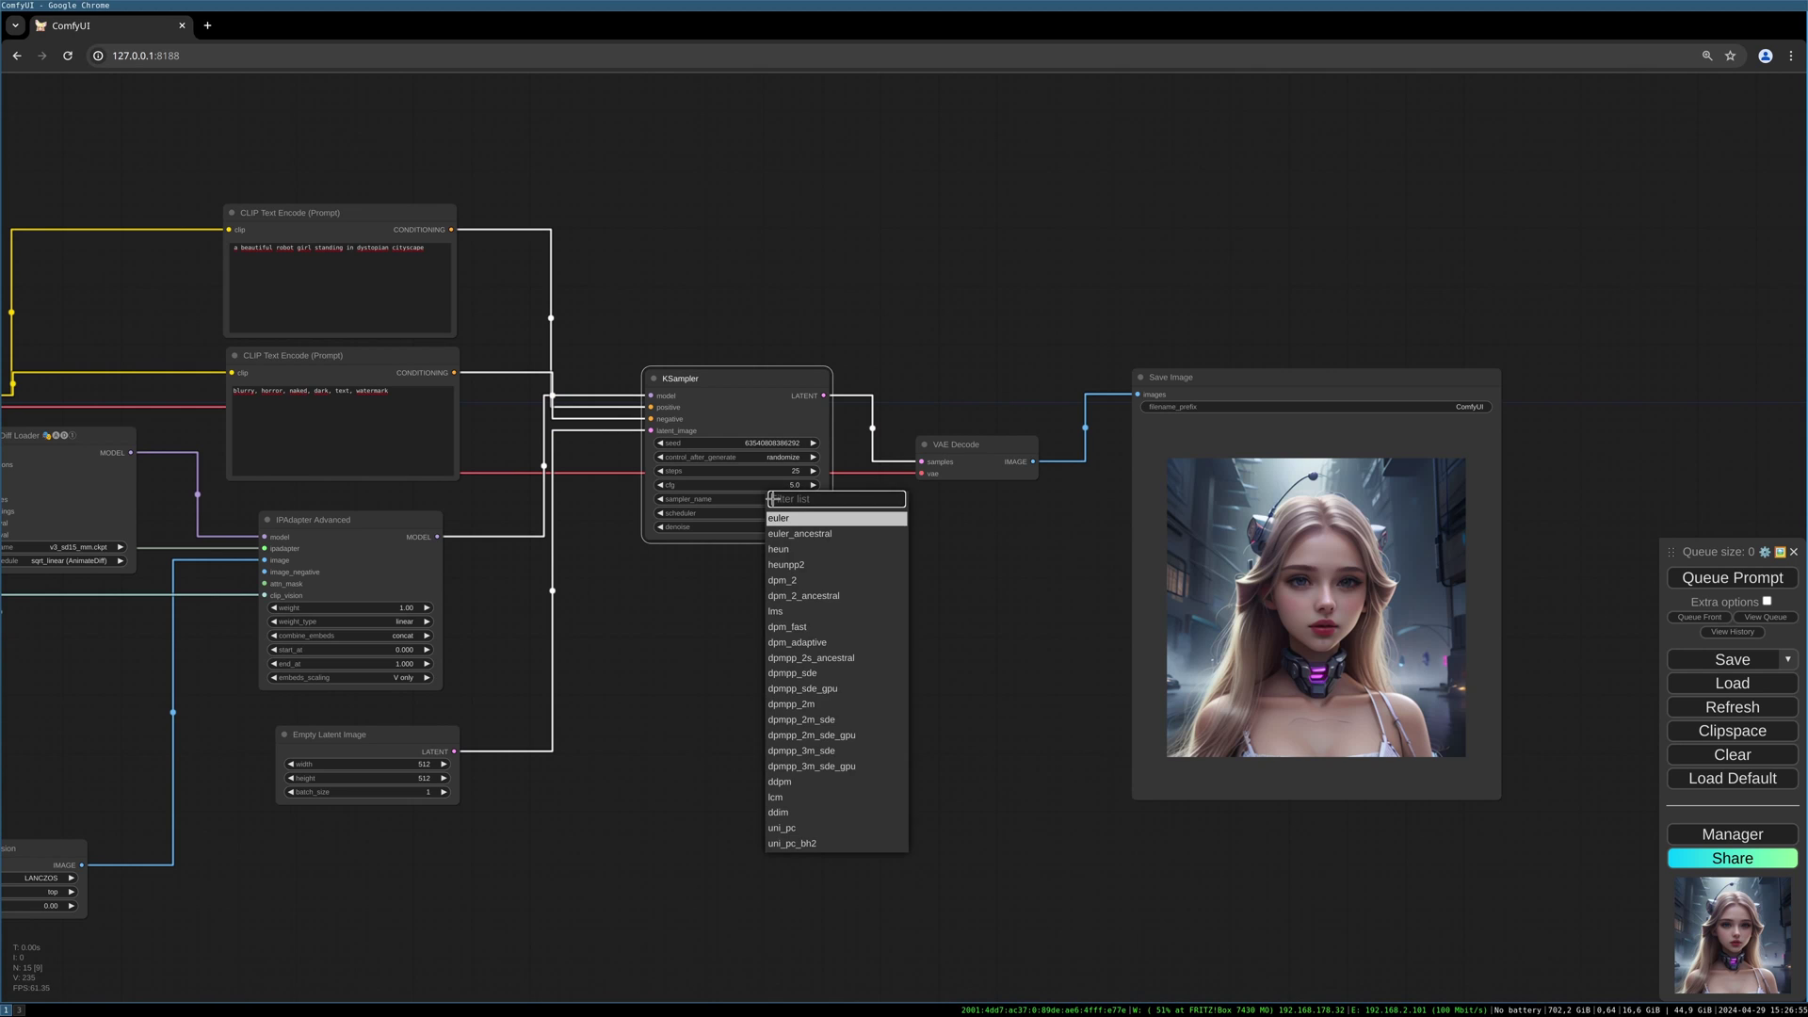
click(881, 740)
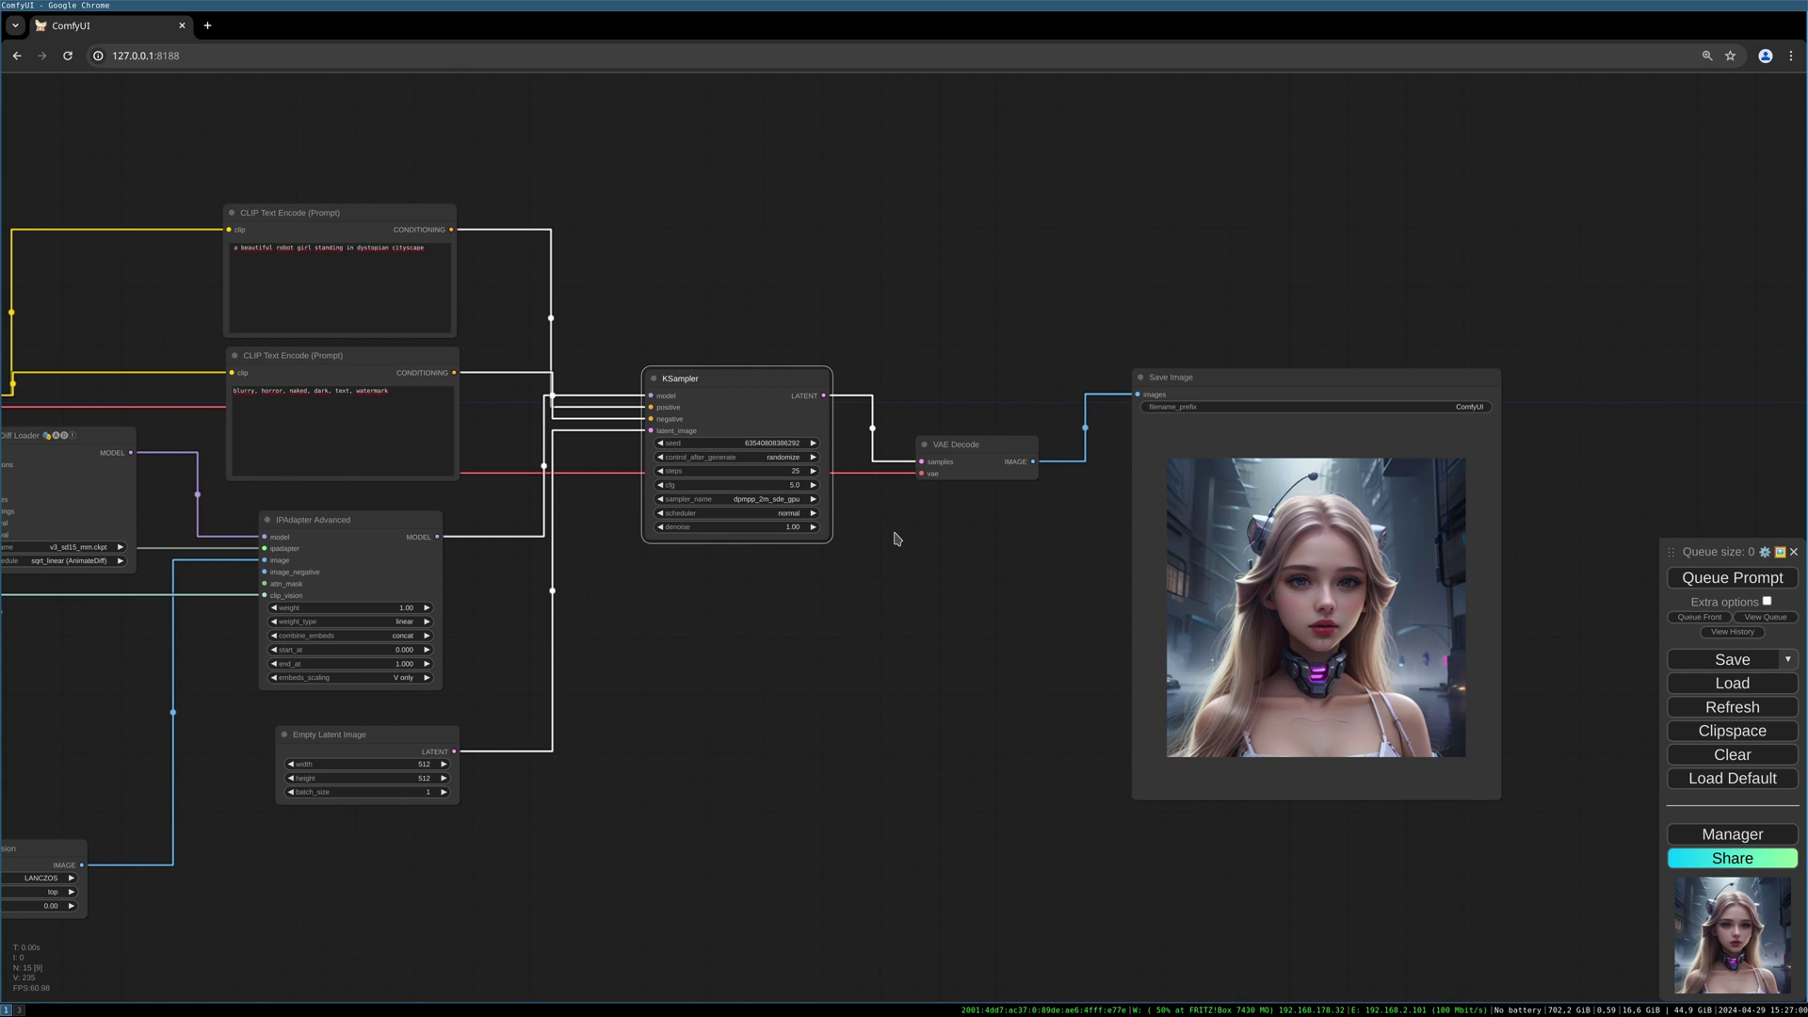
click(796, 515)
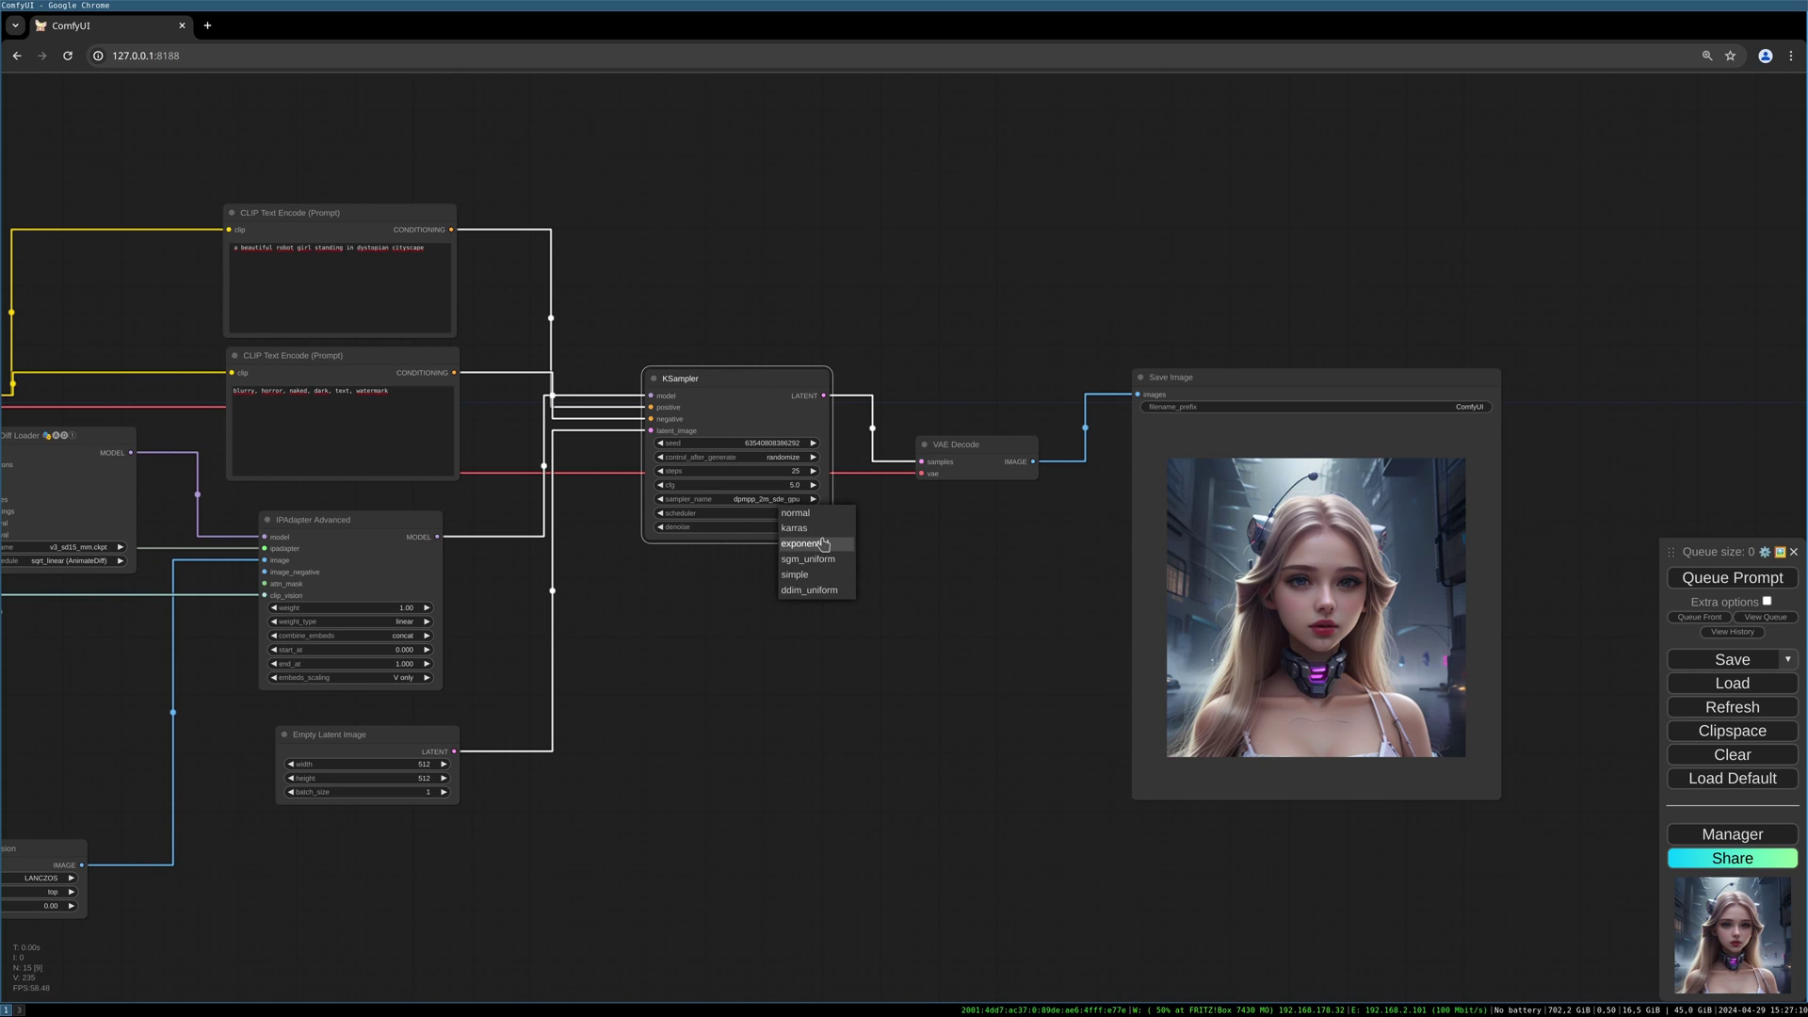
click(801, 544)
drag(903, 553, 714, 590)
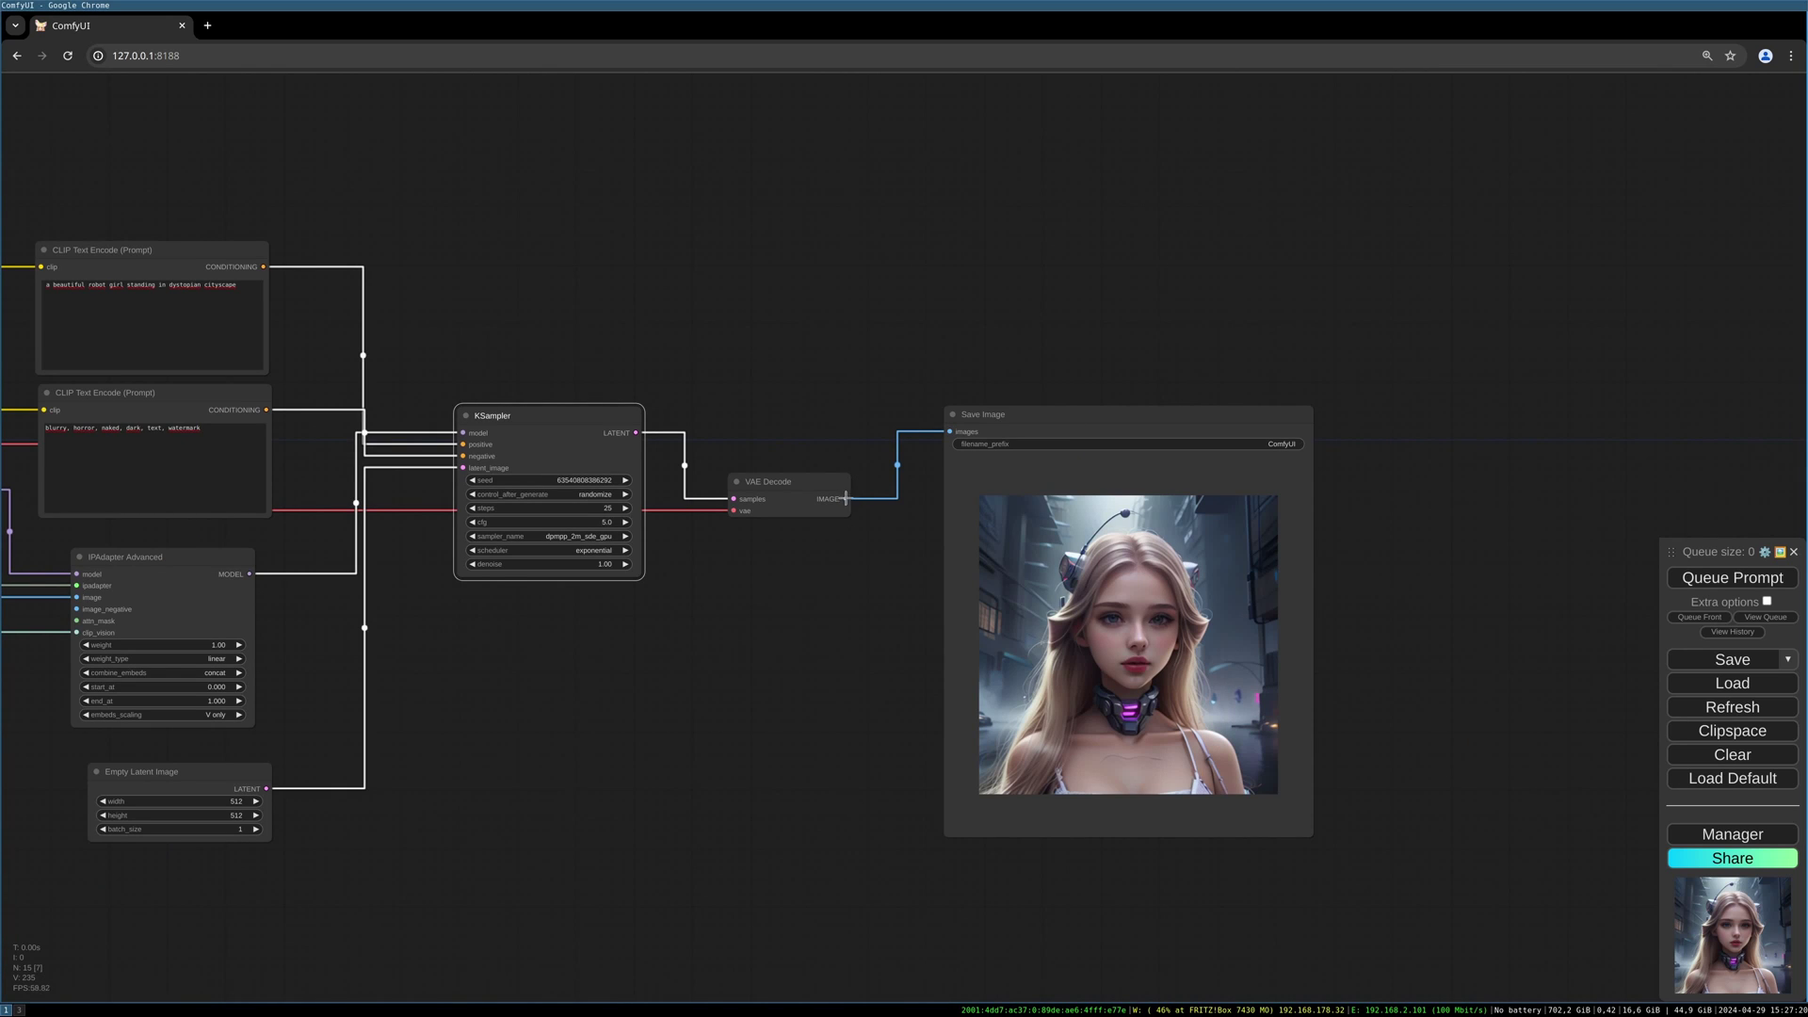
Add a Video Combine node fed by VAE Decode's IMAGE output and delete Save Image
drag(844, 498, 977, 312)
click(984, 323)
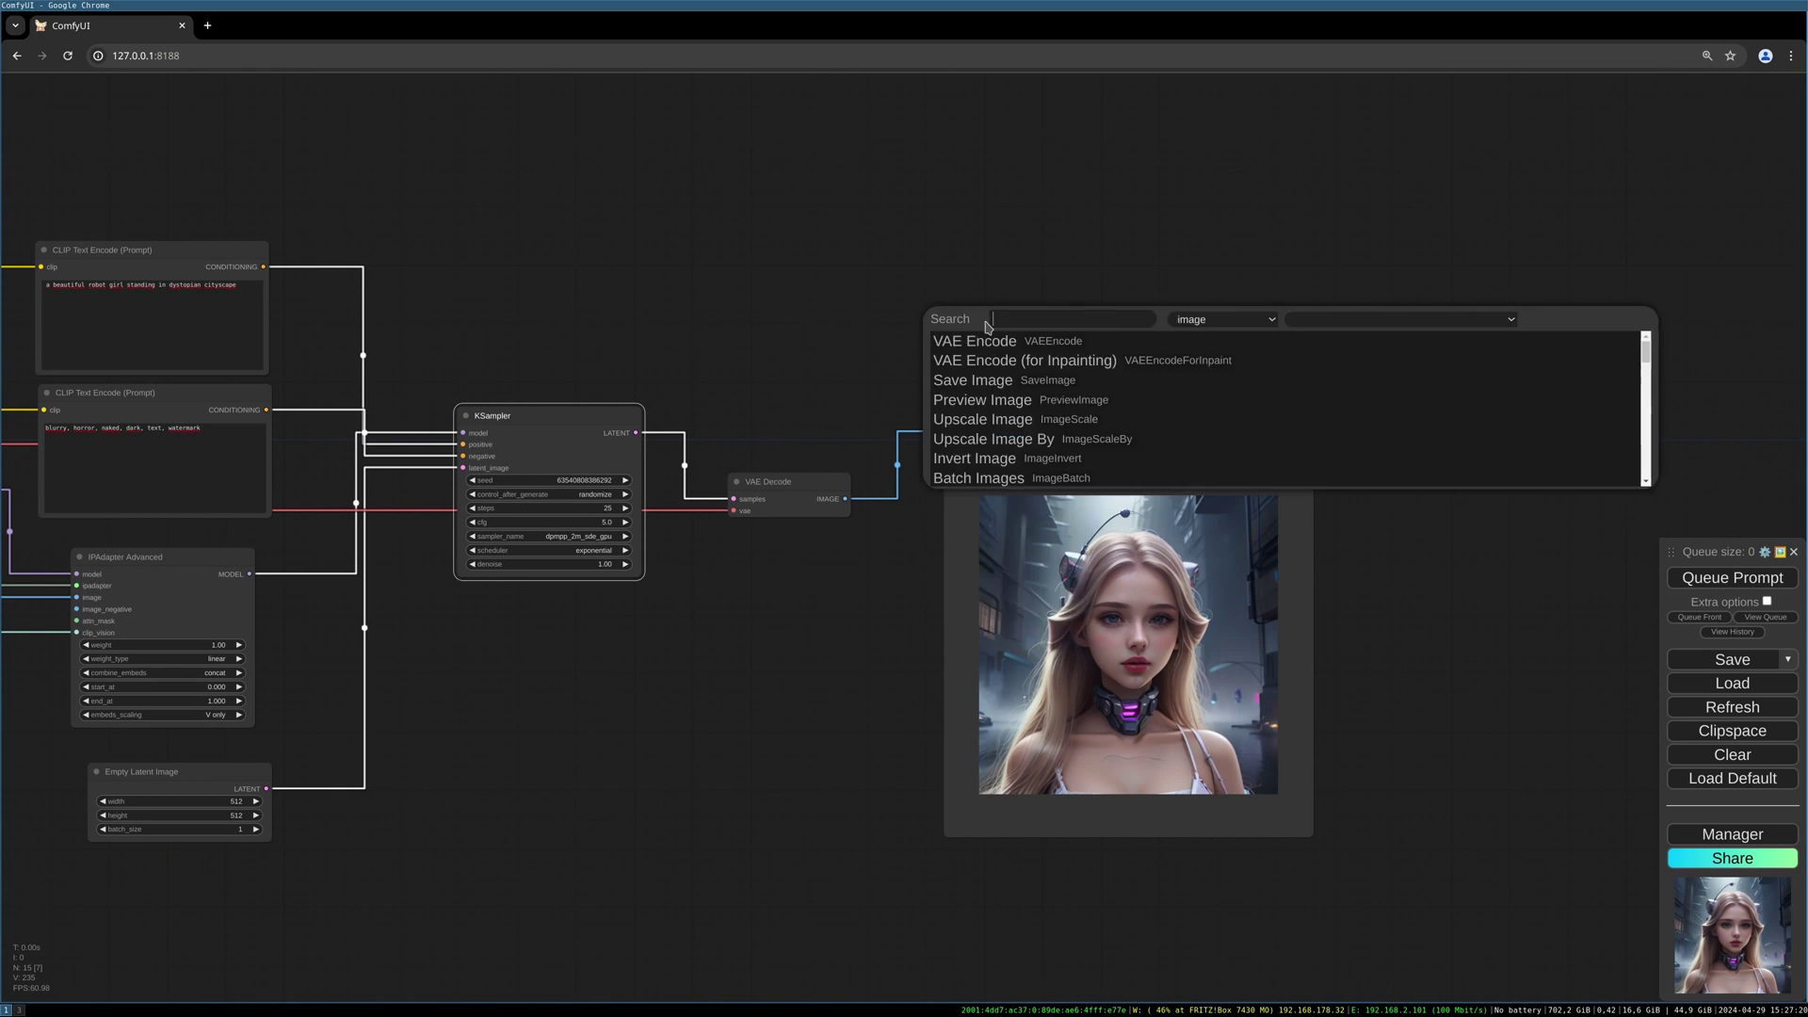
text(video)
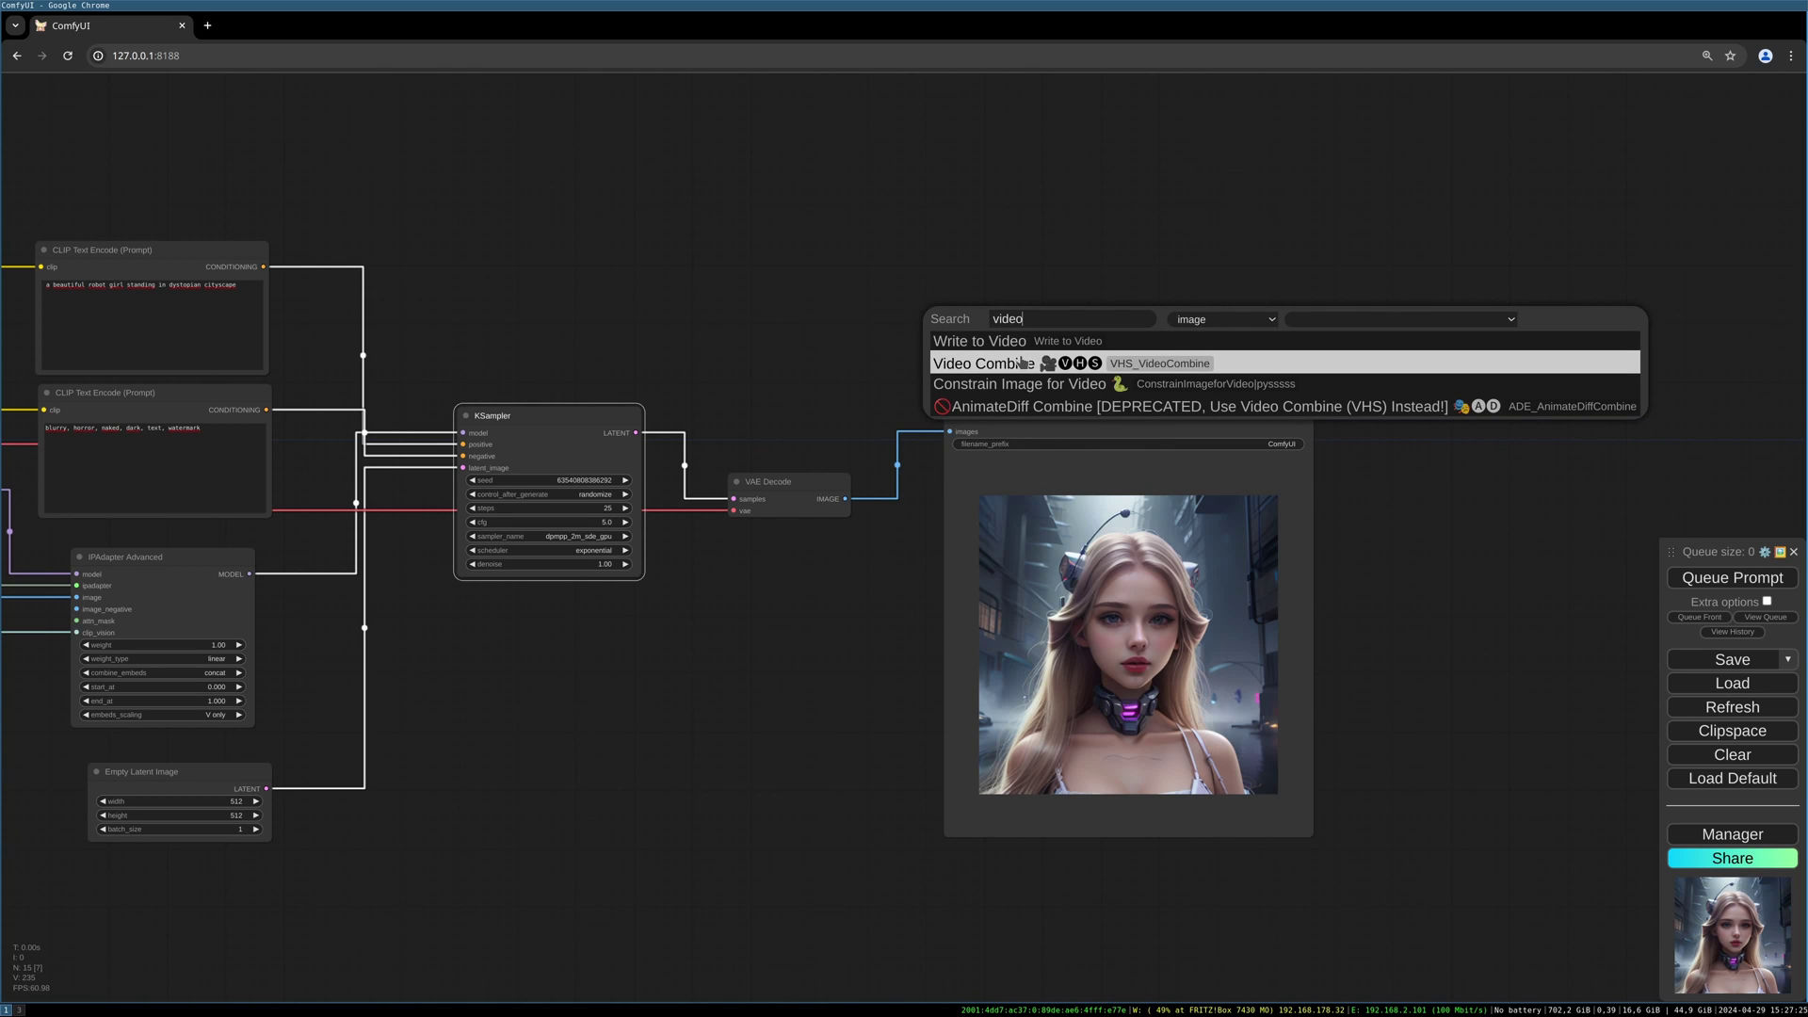
click(1022, 363)
drag(1074, 325, 1074, 198)
drag(1096, 412, 1144, 583)
key(Delete)
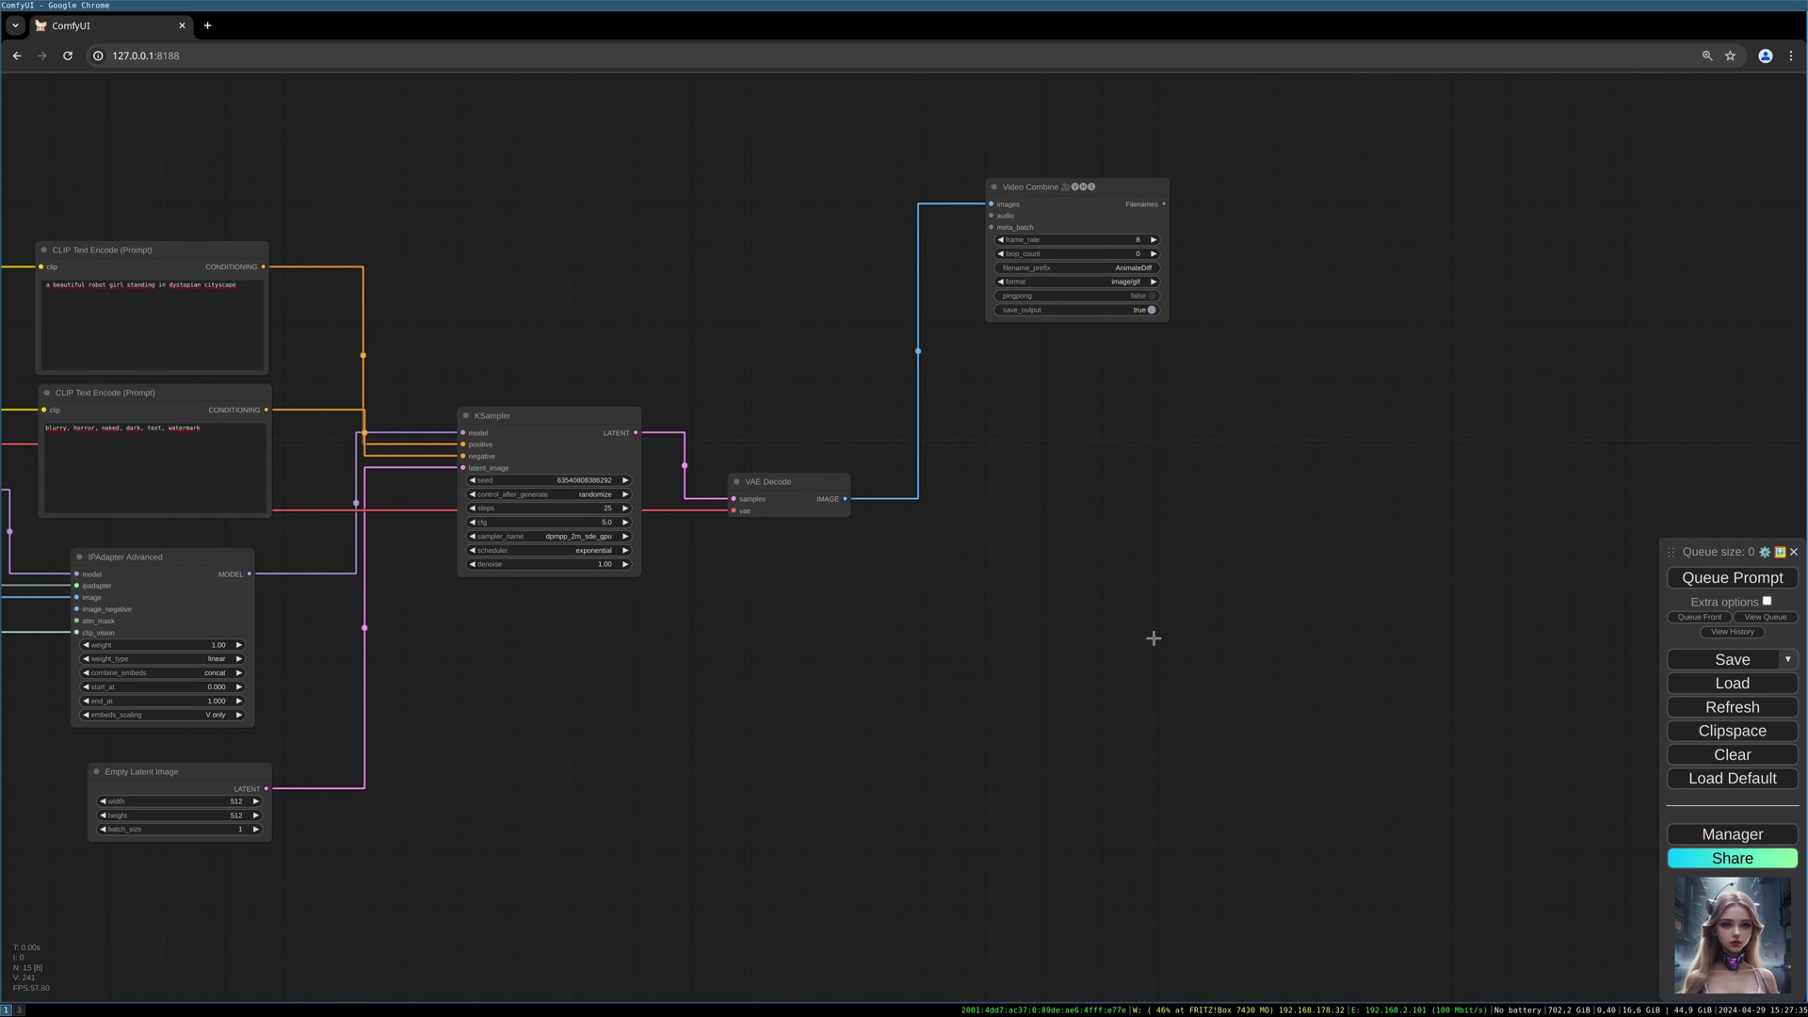
drag(1063, 207, 1042, 457)
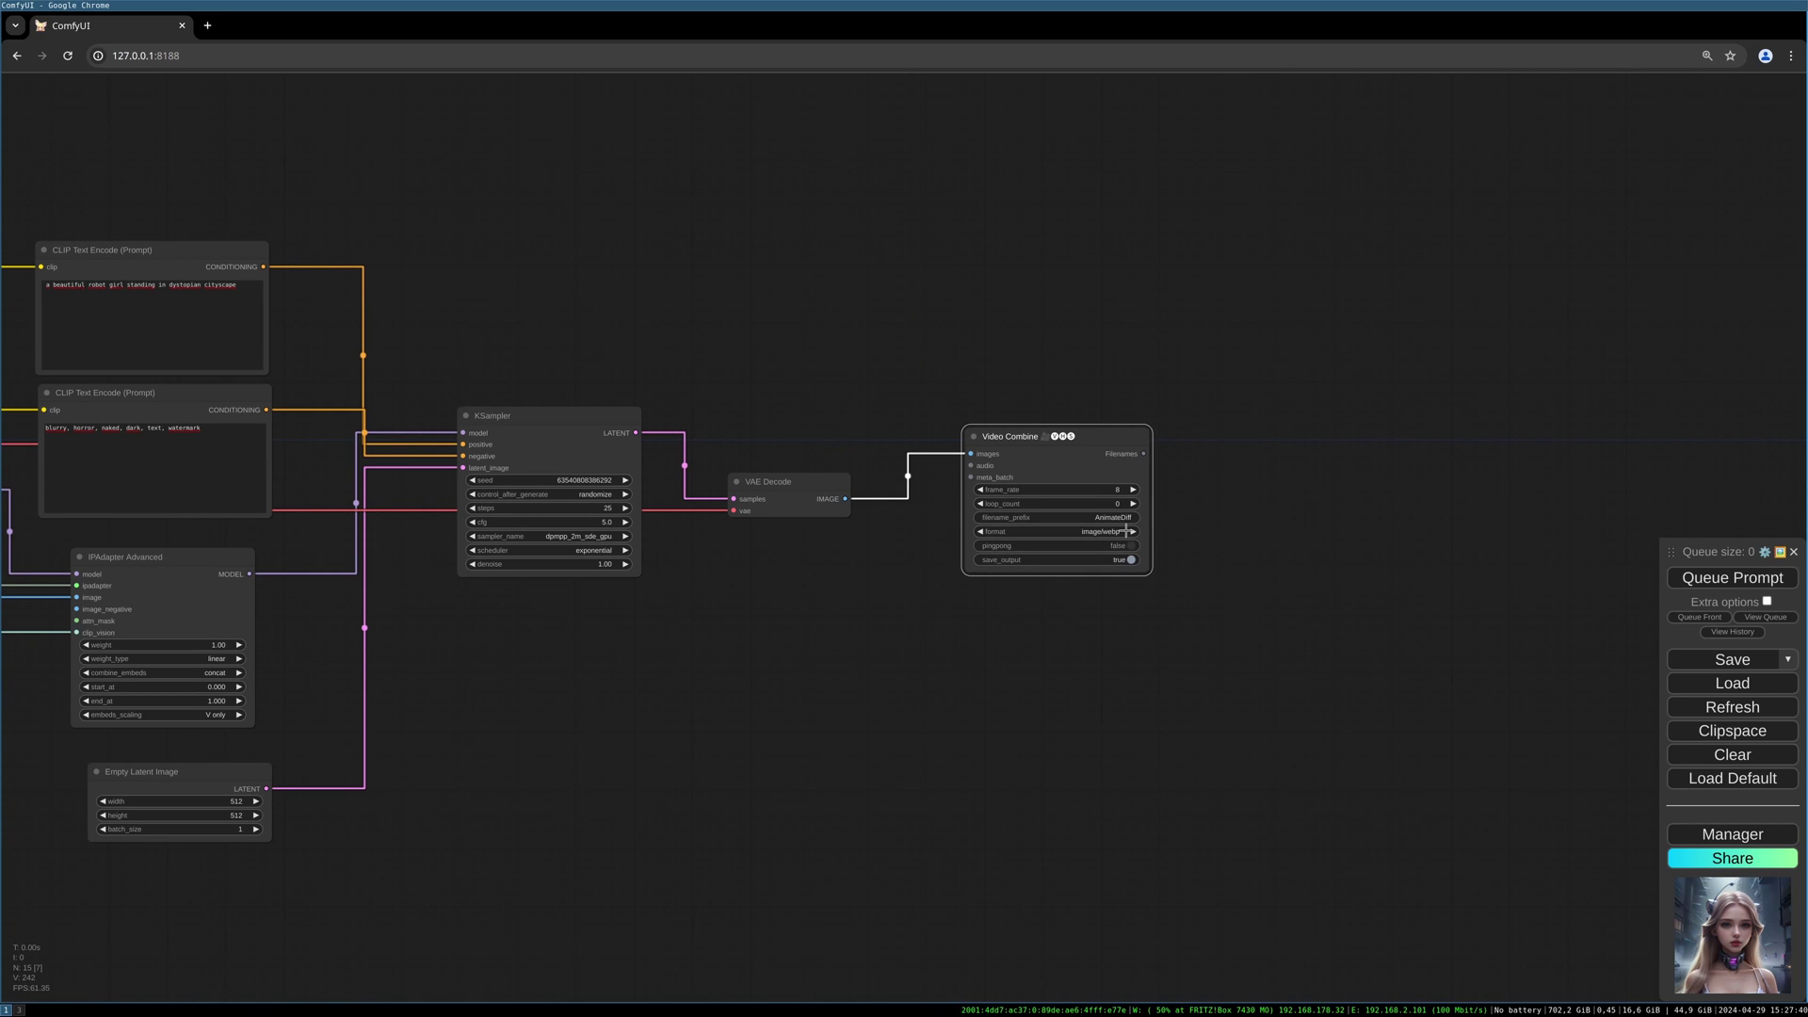
Set the Video Combine format to video/nvenc_h264-mp4 and enlarge the node
click(1130, 531)
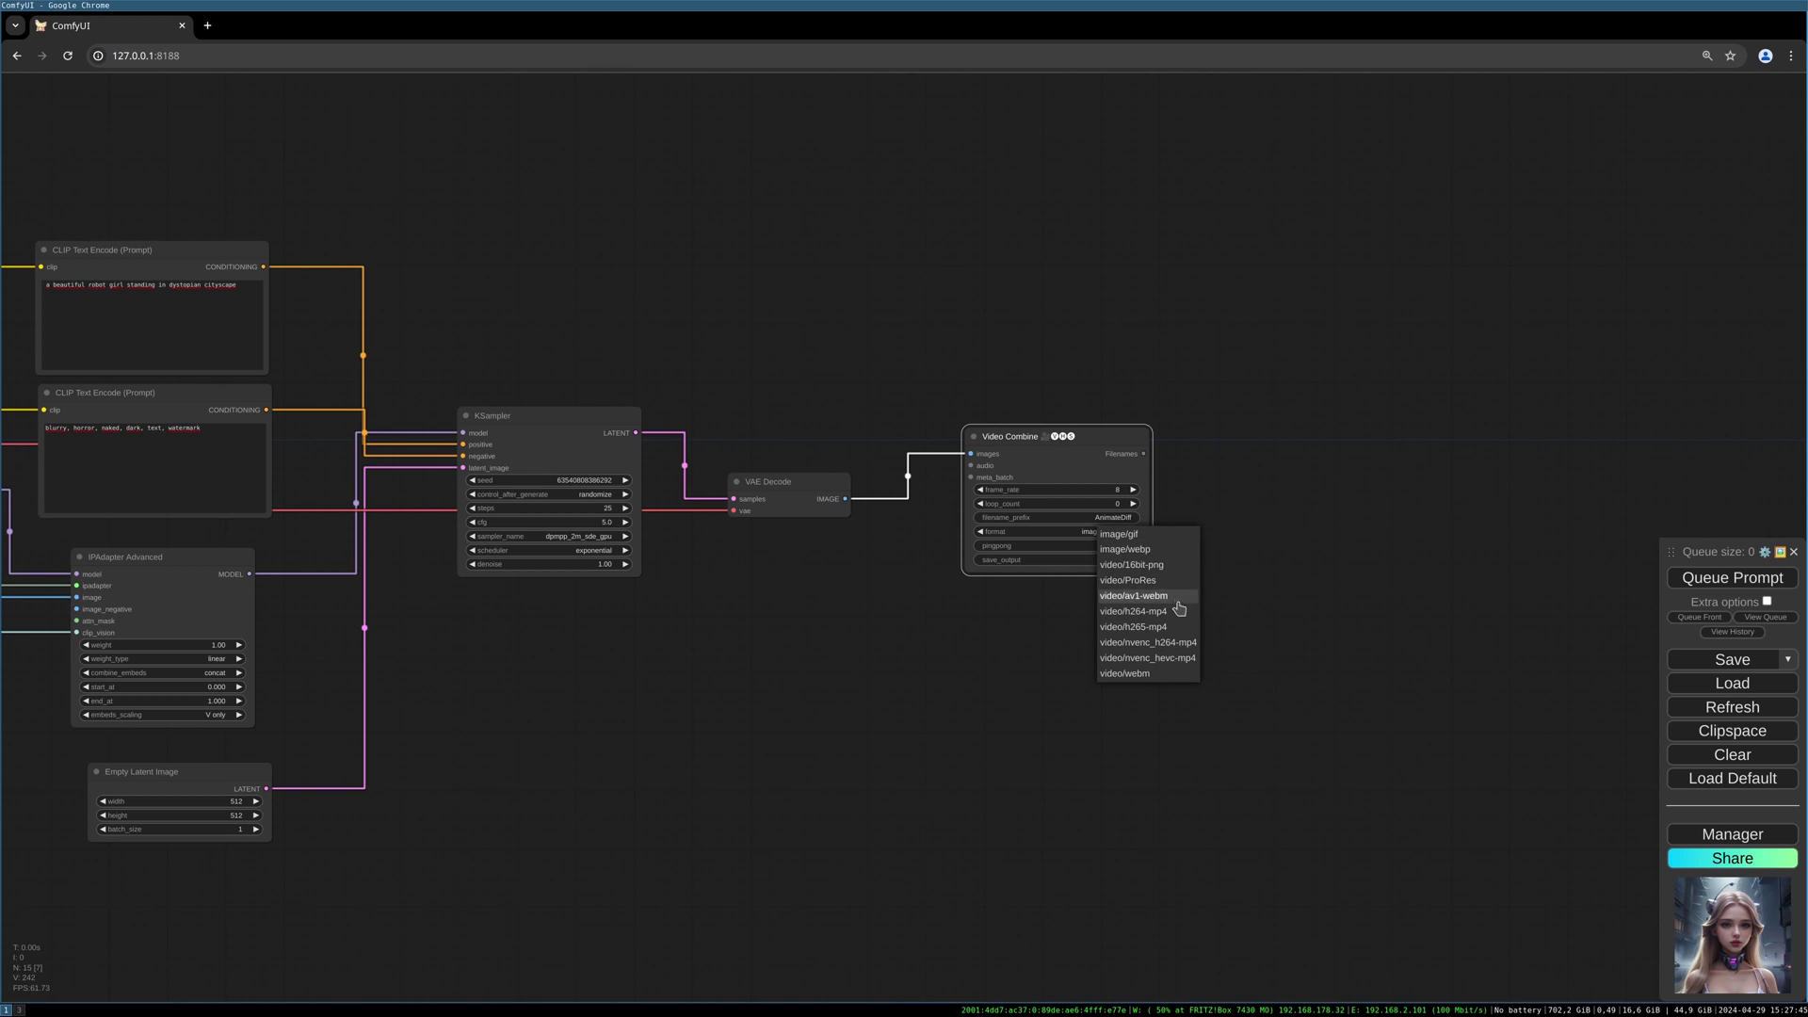
click(1189, 643)
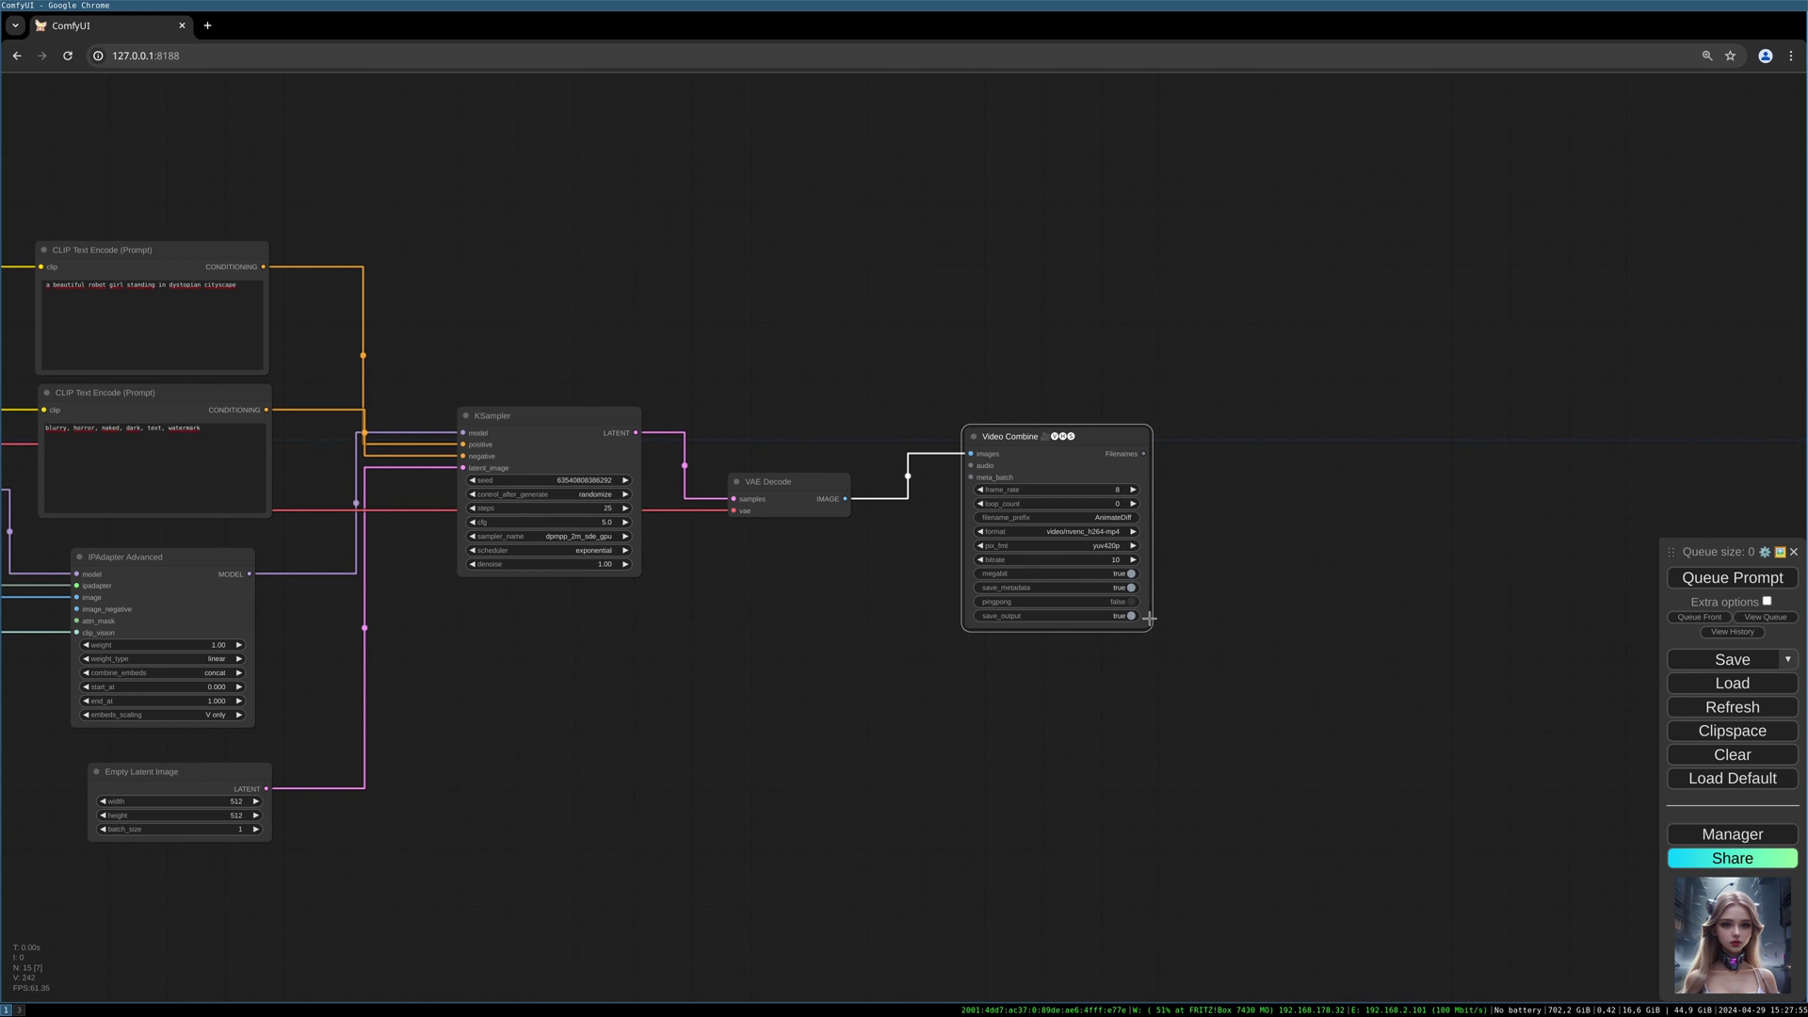
drag(1149, 627, 1179, 667)
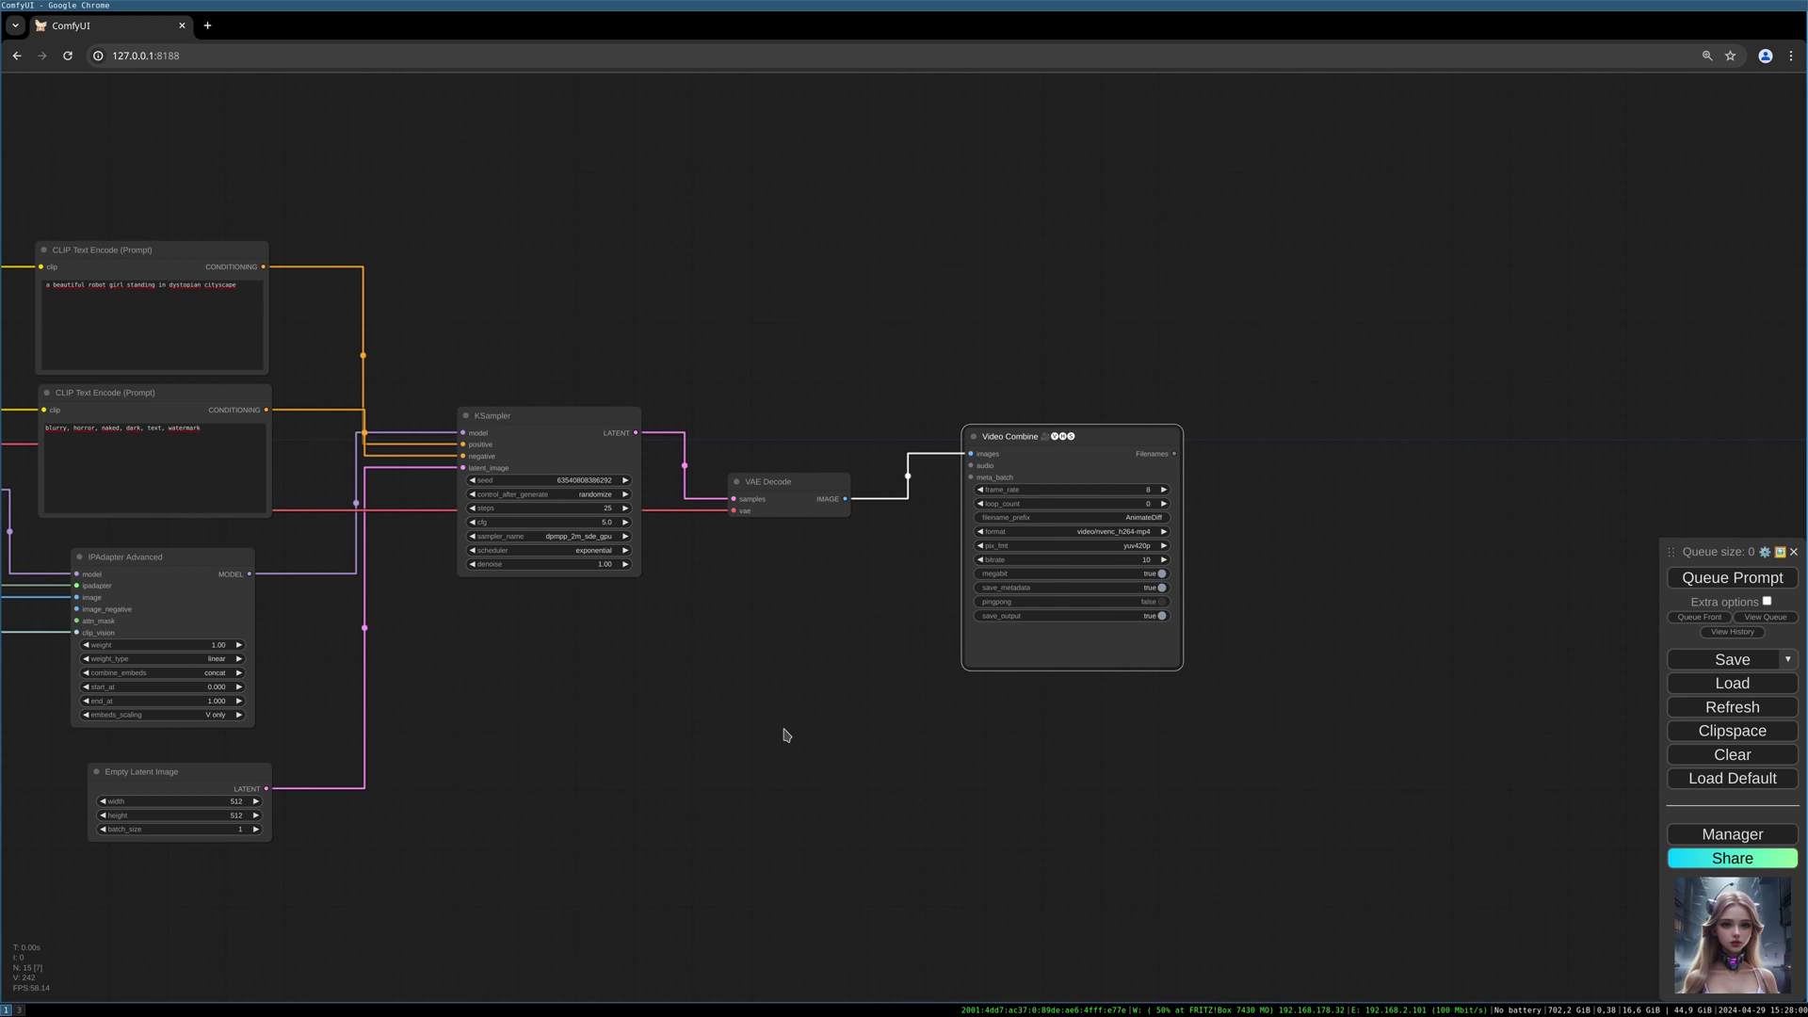
drag(783, 731, 1175, 600)
drag(751, 753, 759, 750)
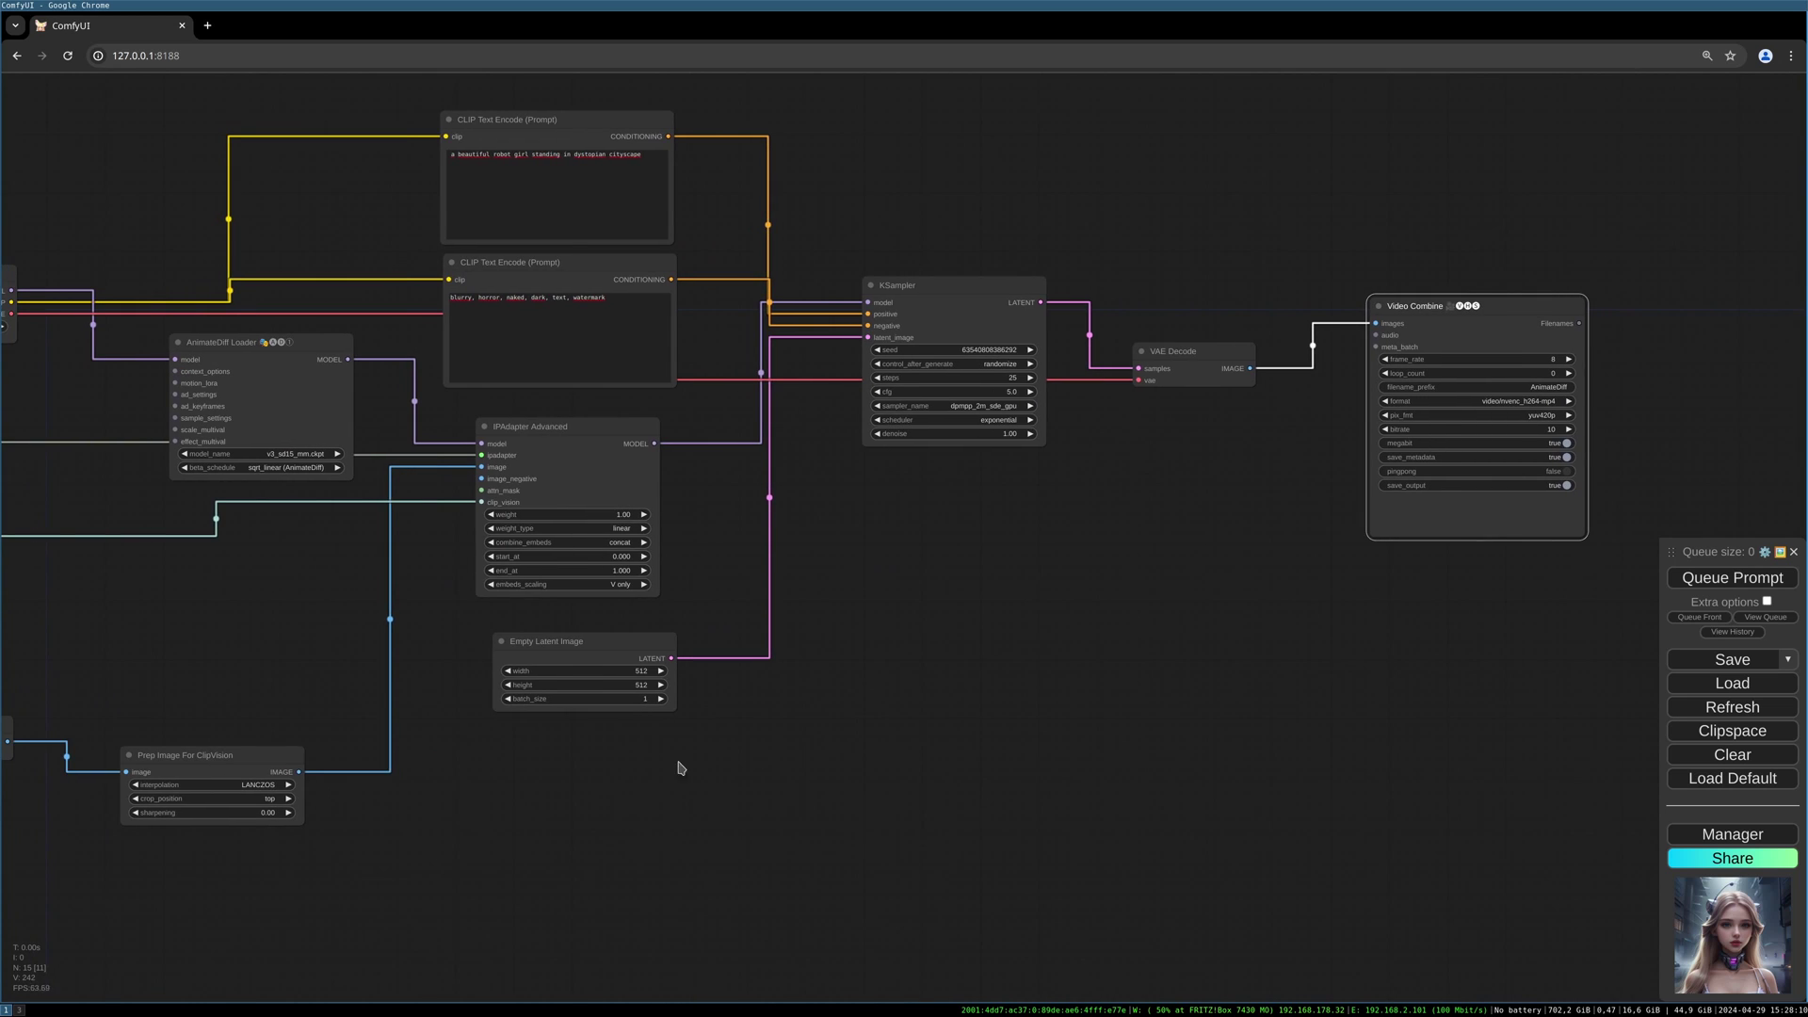
Change the Empty Latent Image batch size to 16
click(606, 659)
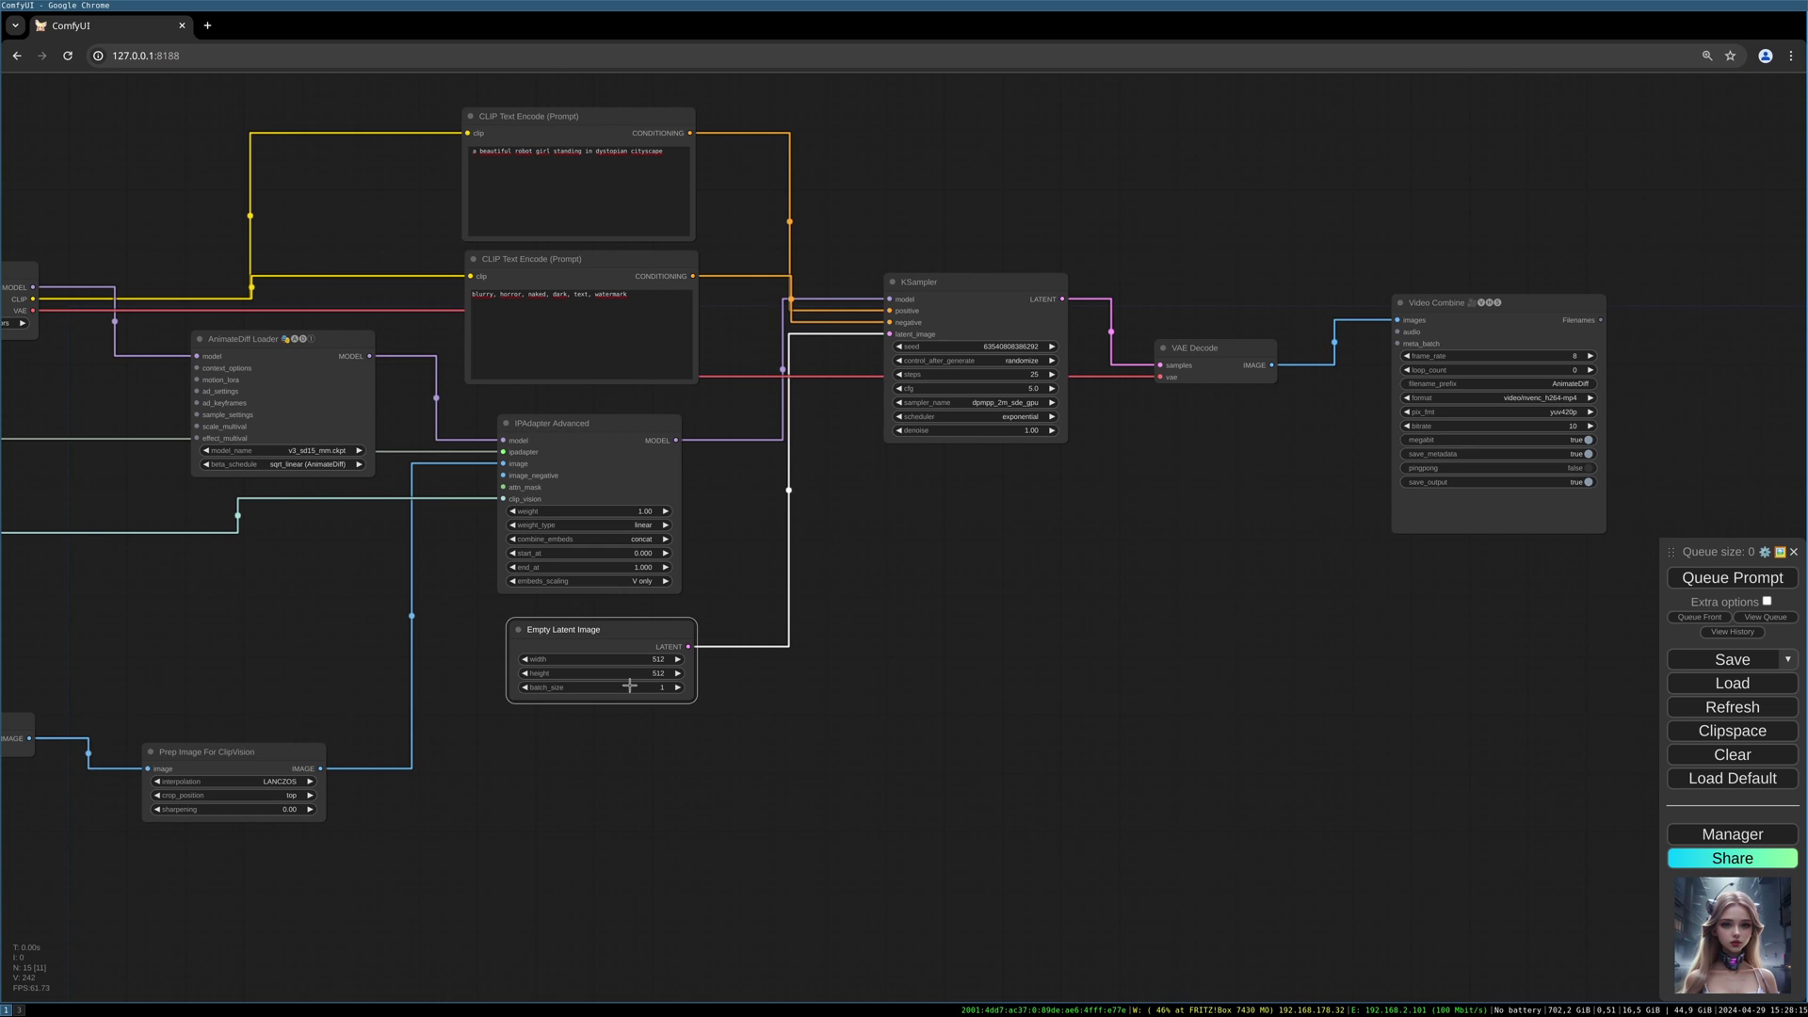
click(630, 686)
drag(666, 678, 698, 685)
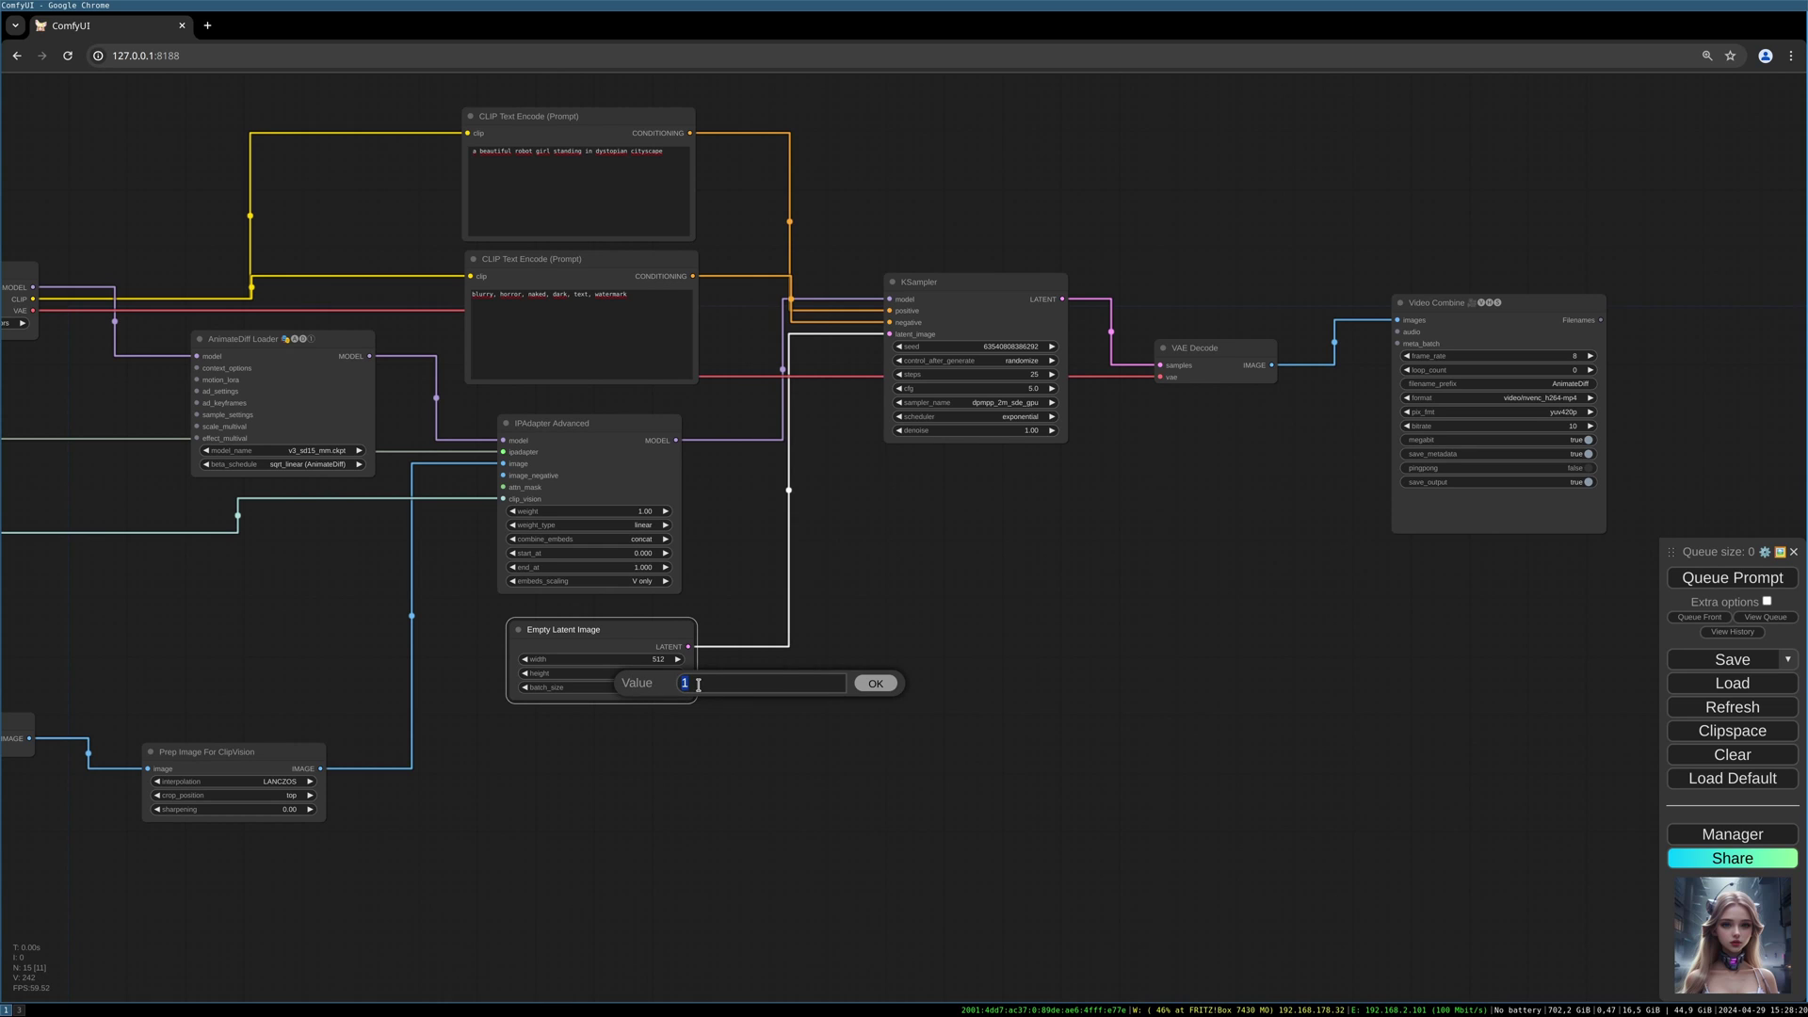
text(16)
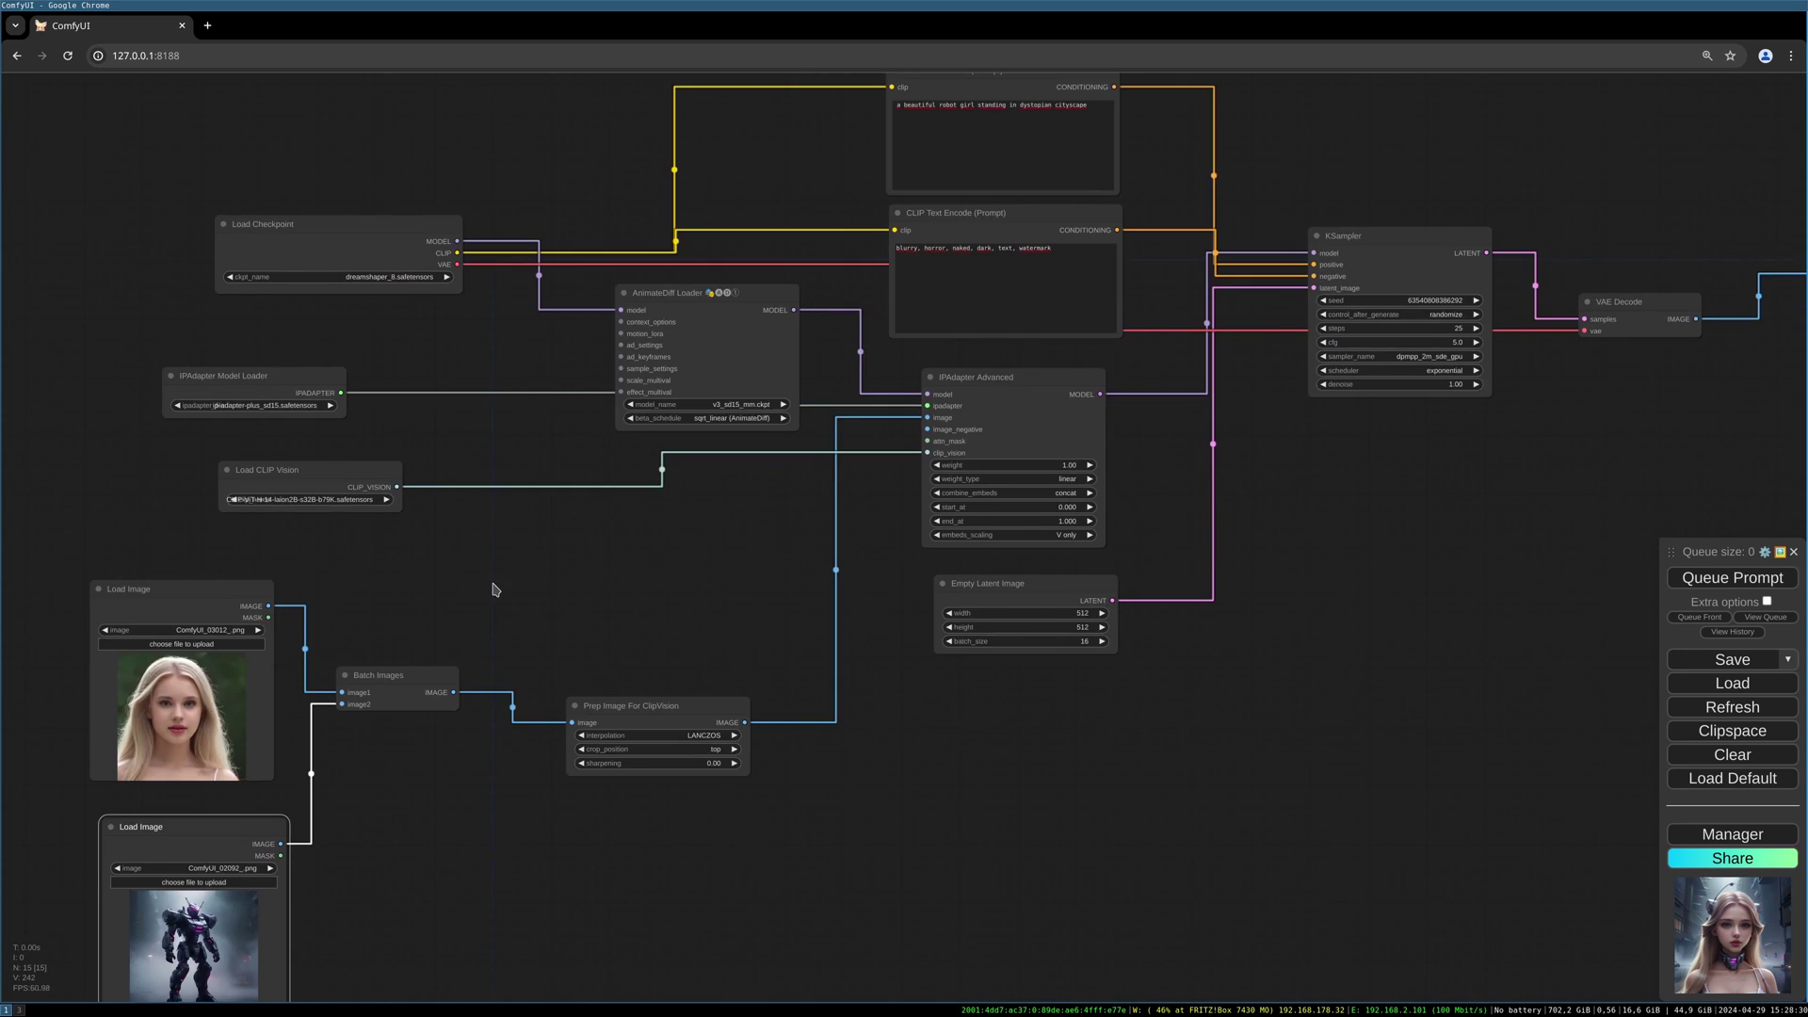
Zoom out and queue the workflow to render the video
drag(494, 584, 381, 589)
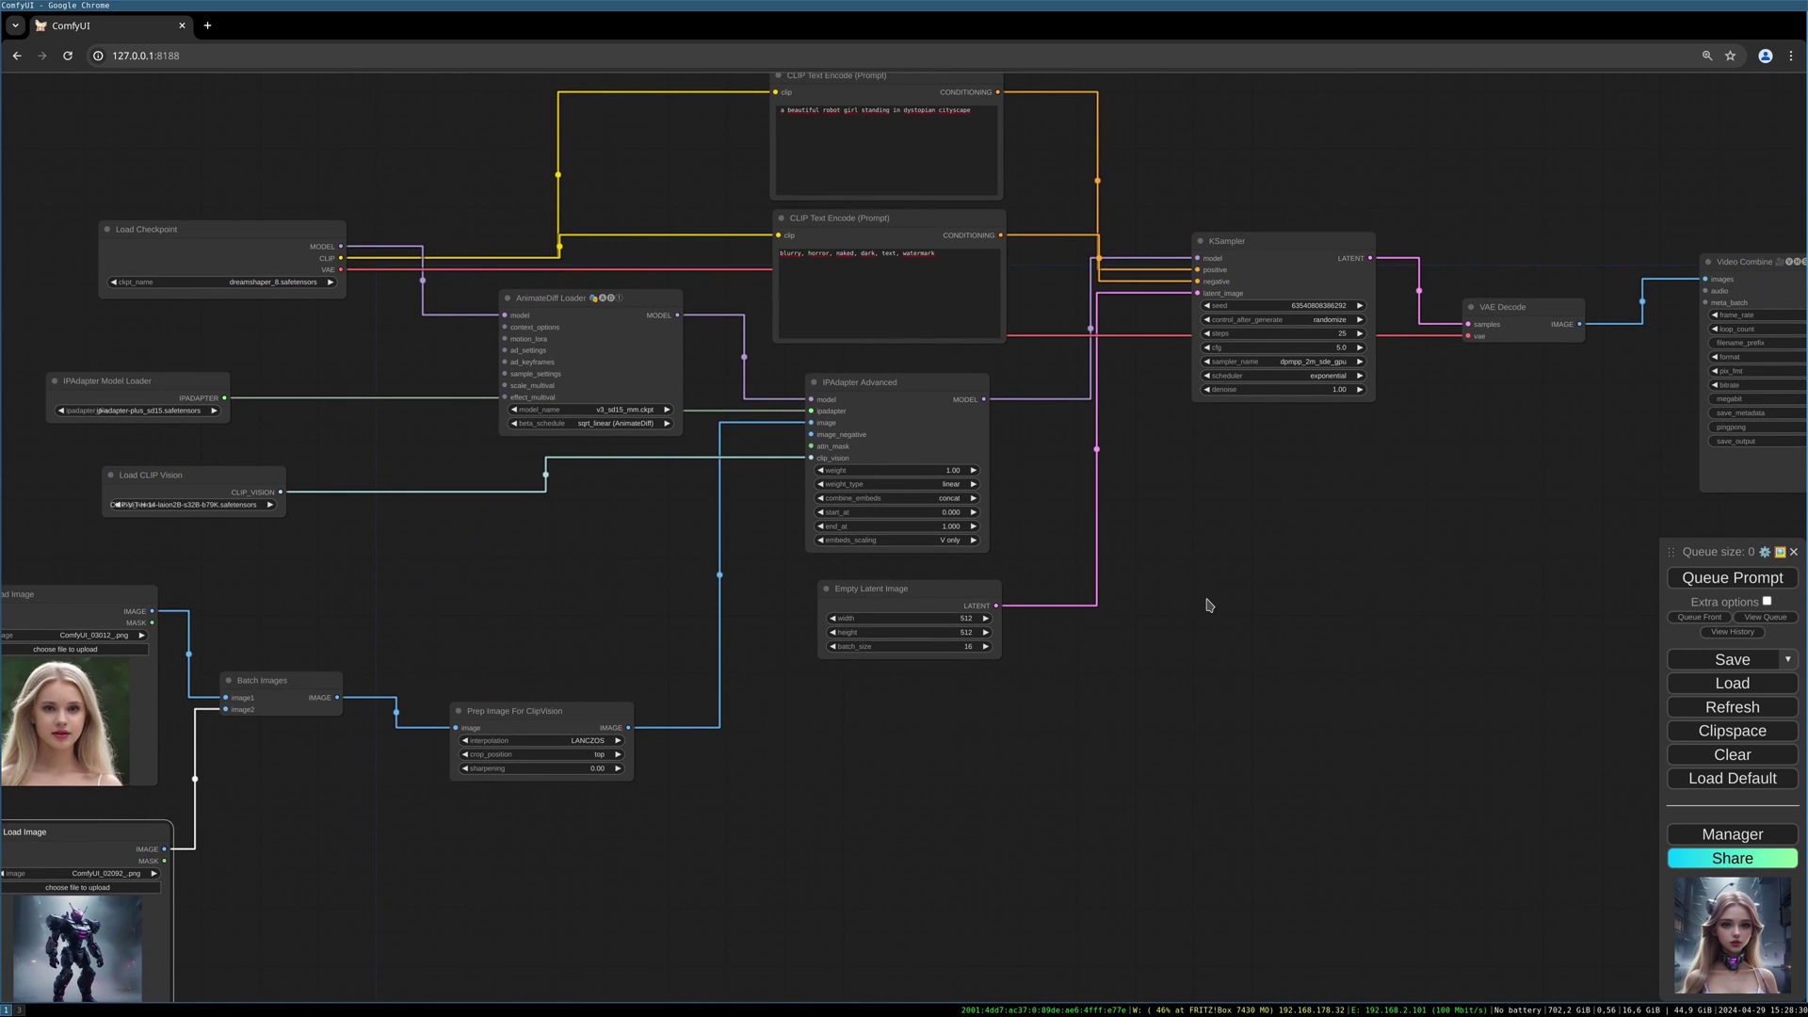
scroll(1022, 598, down, 3)
click(1709, 584)
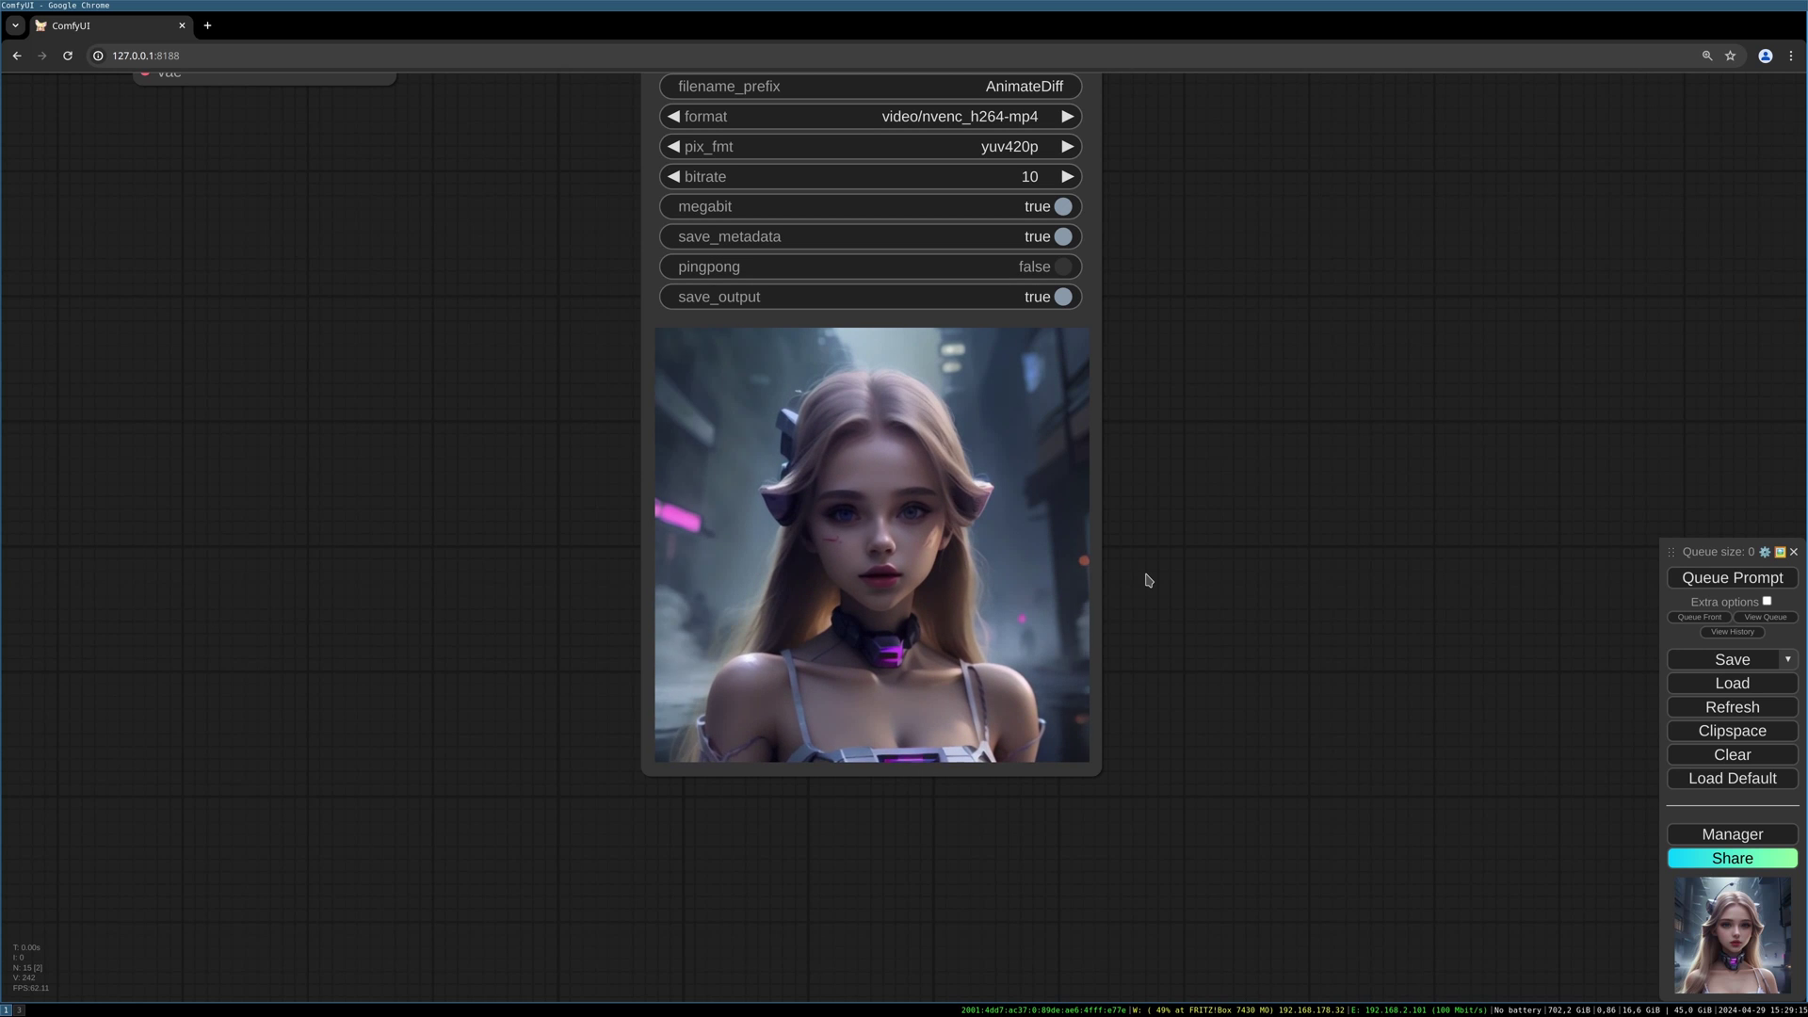
Zoom the canvas out to view the rendered robot-girl animation in Video Combine
scroll(1154, 574, down, 2)
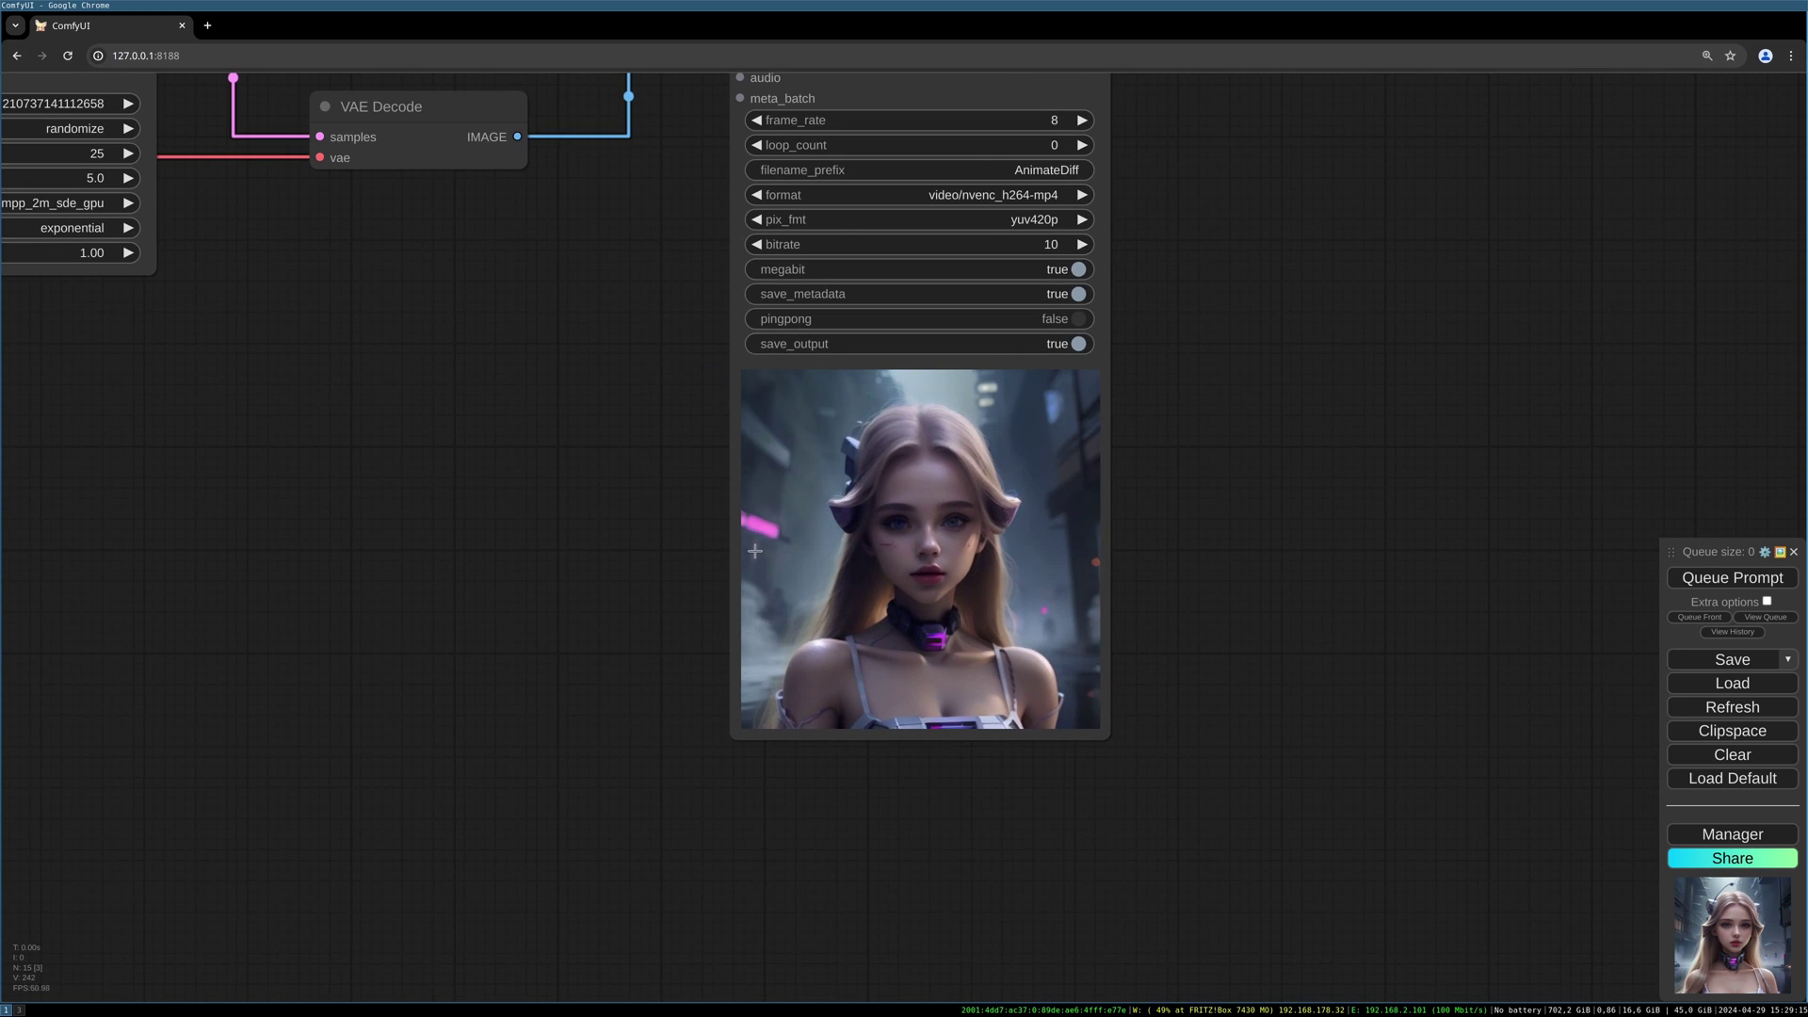
scroll(755, 551, down, 6)
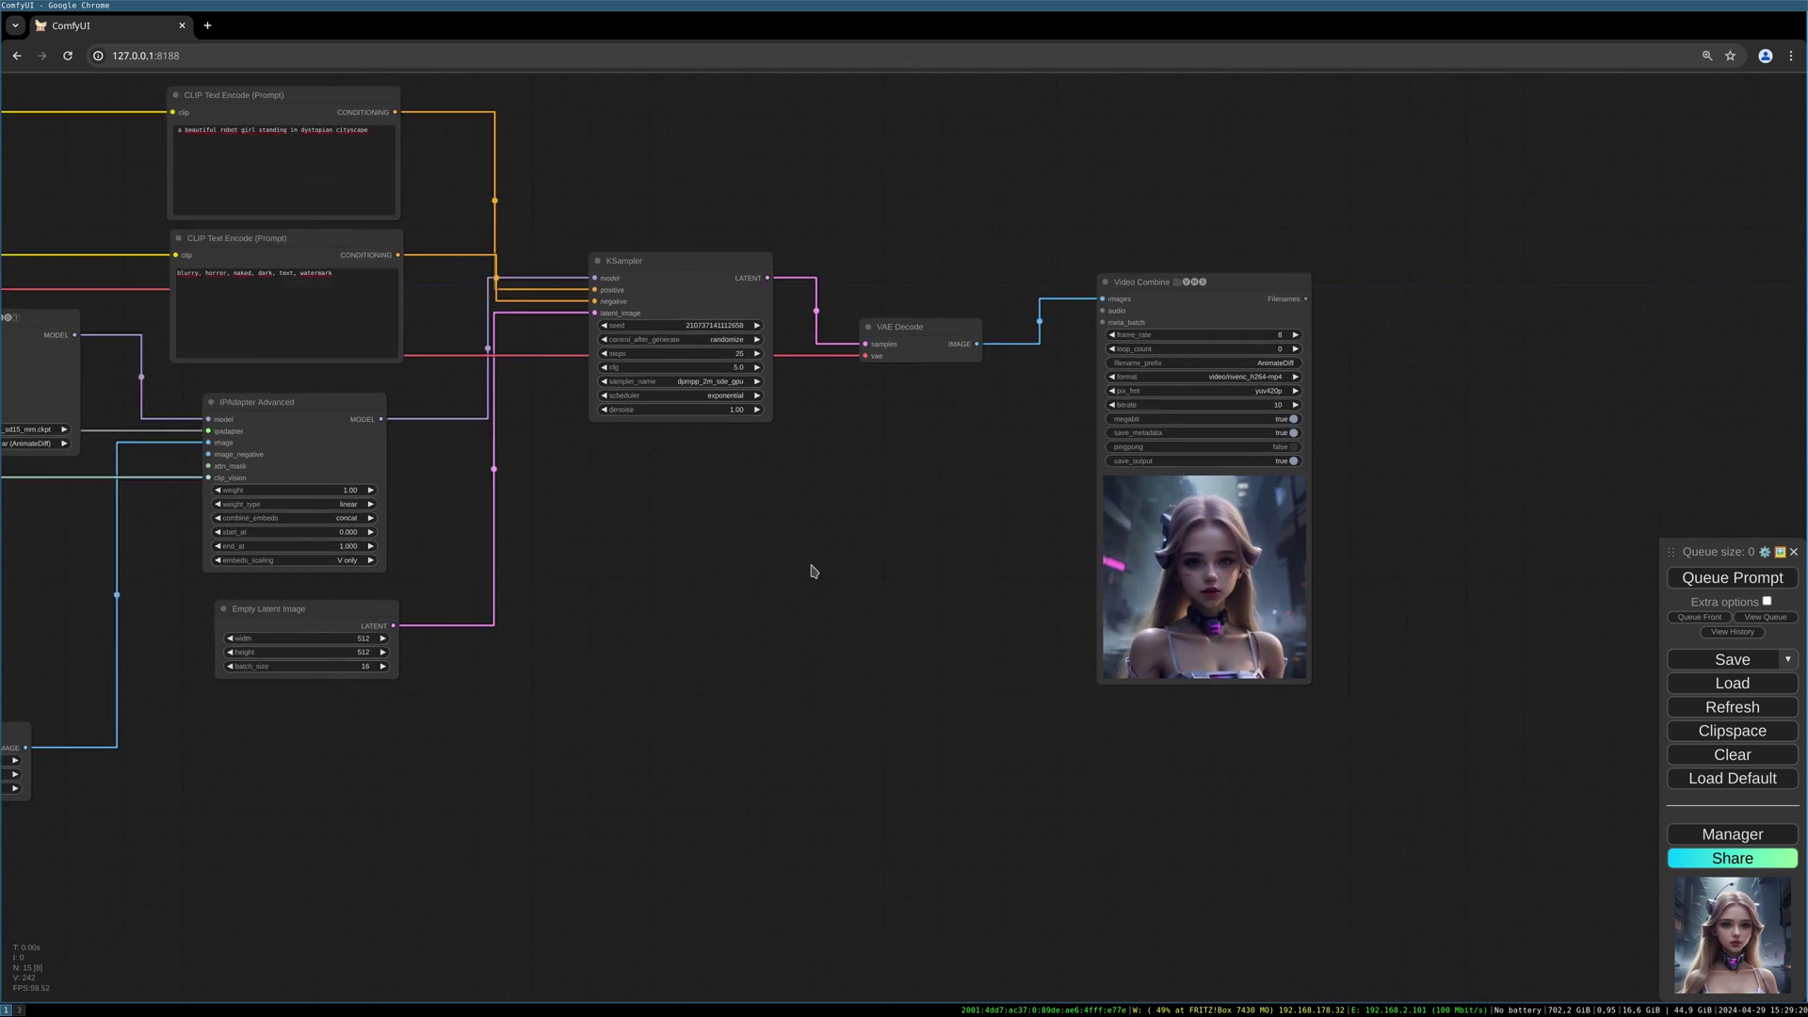
scroll(876, 569, down, 6)
scroll(895, 569, up, 2)
scroll(896, 568, down, 2)
scroll(945, 582, up, 2)
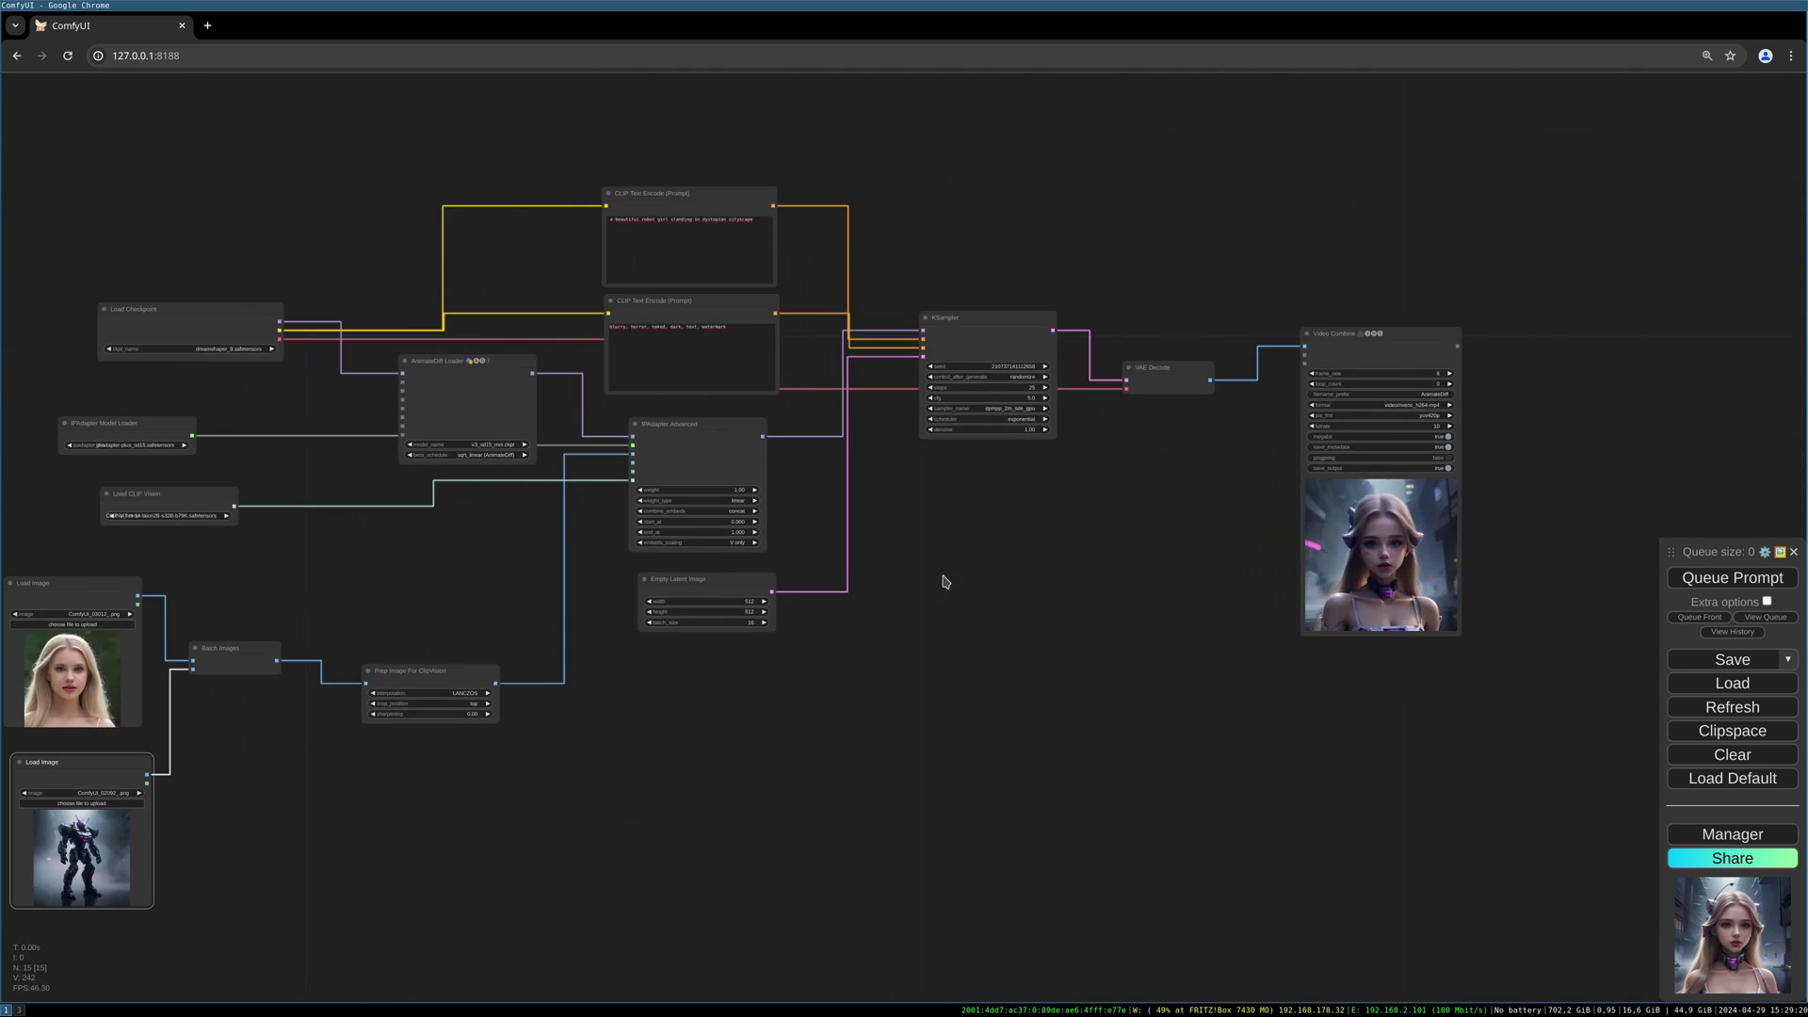
drag(940, 585, 1018, 569)
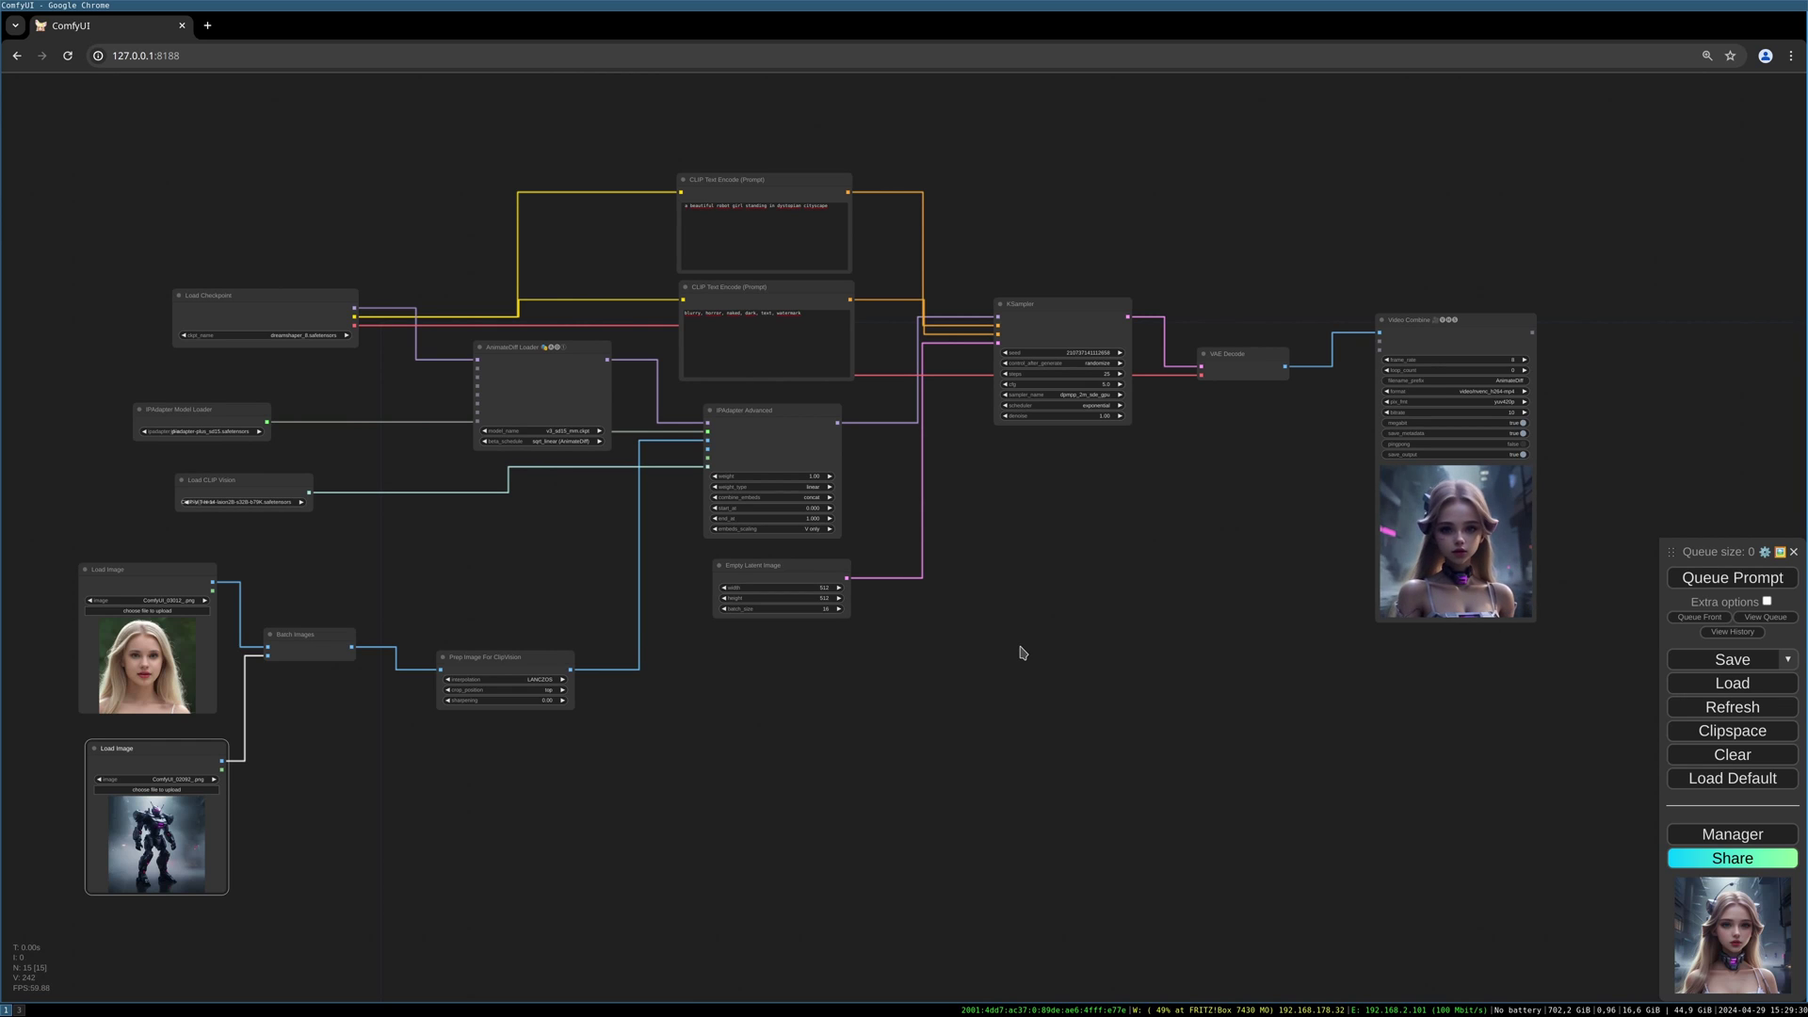
drag(1040, 633, 1065, 641)
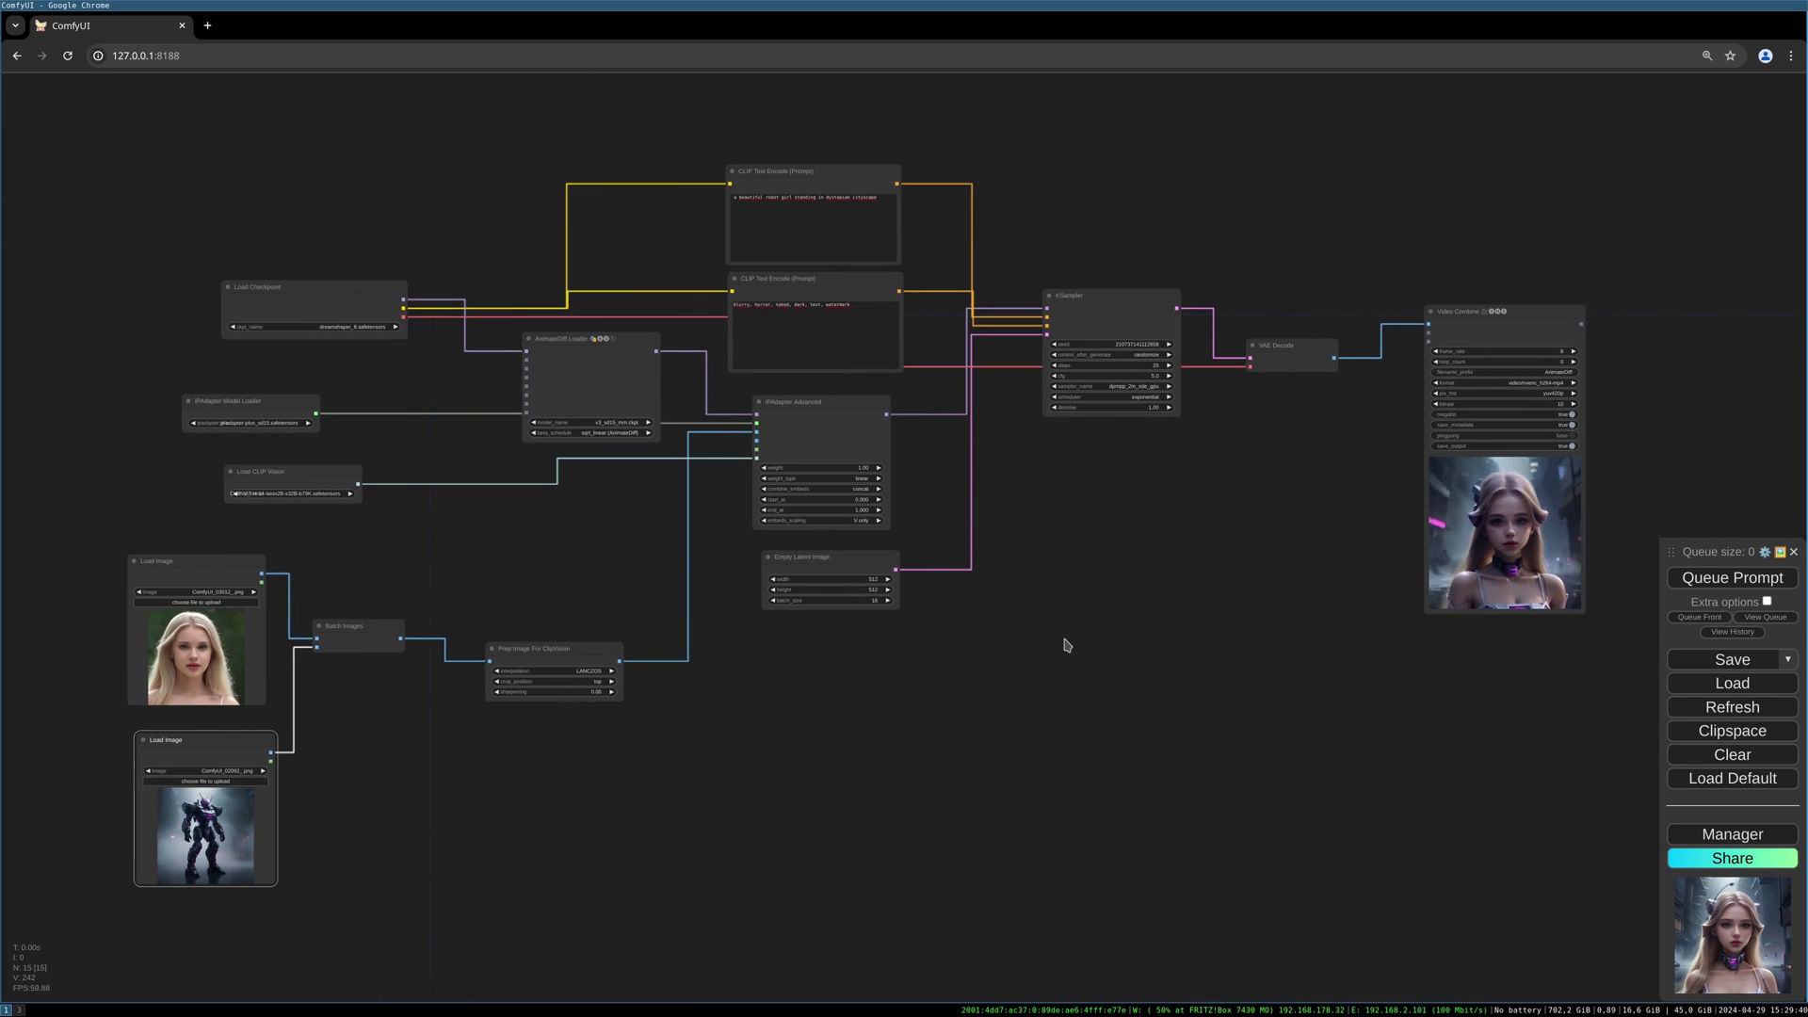